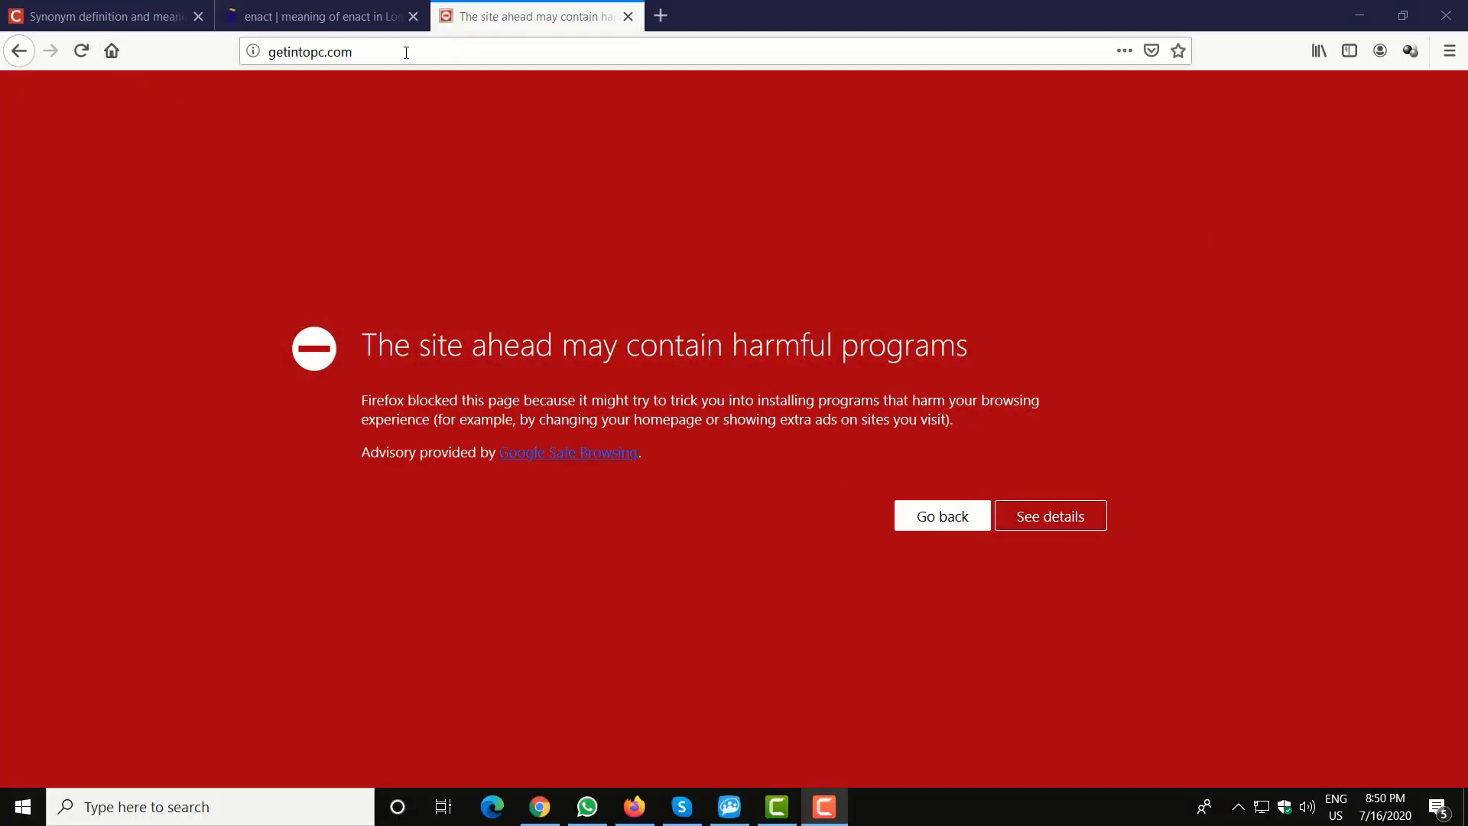
# Show the details of the harmful-programs warning and ignore the risk to continue to getintopc.com
pyautogui.click(237, 60)
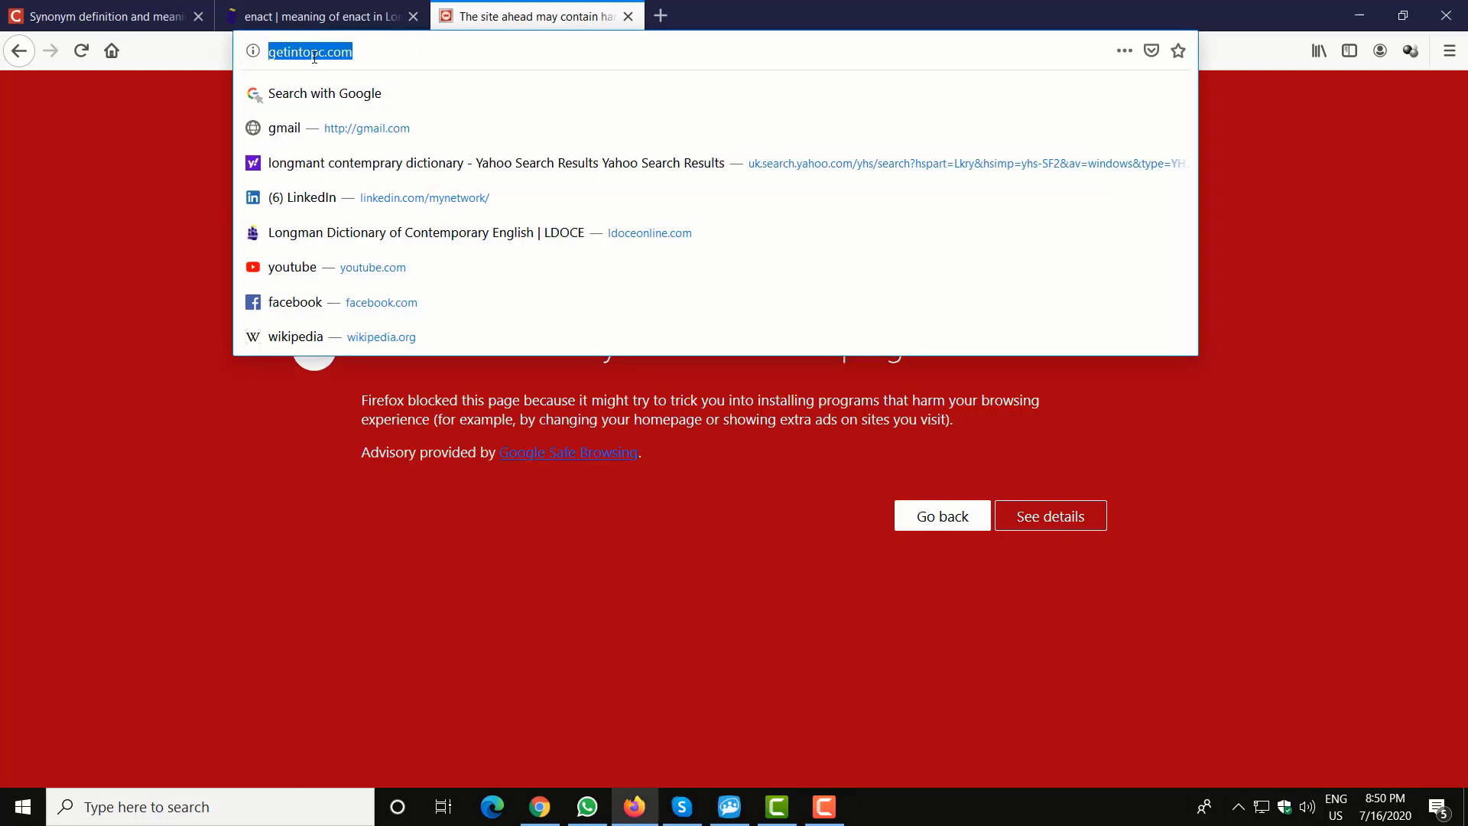
pyautogui.click(148, 218)
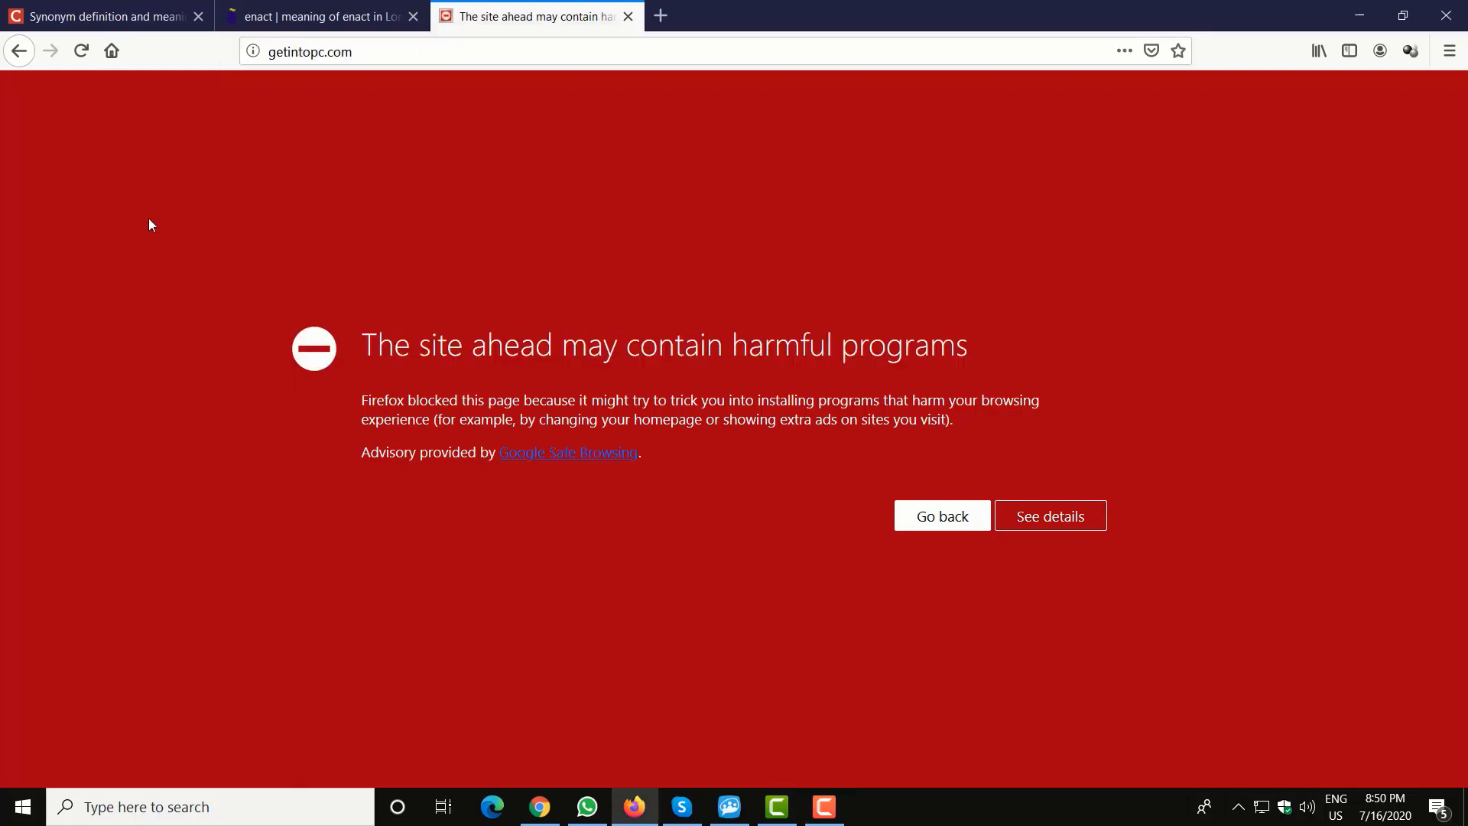
pyautogui.click(1054, 521)
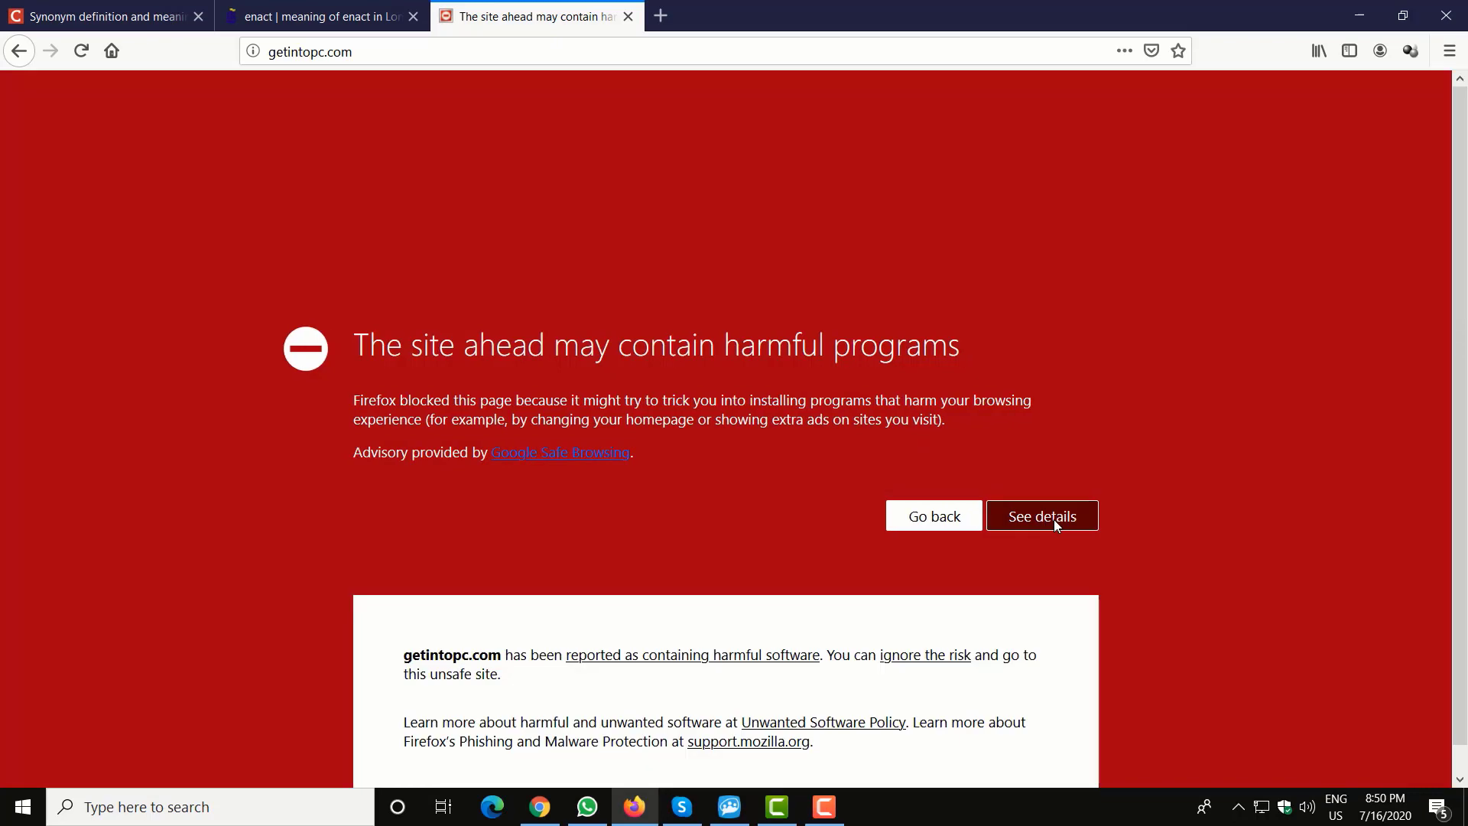
pyautogui.click(920, 660)
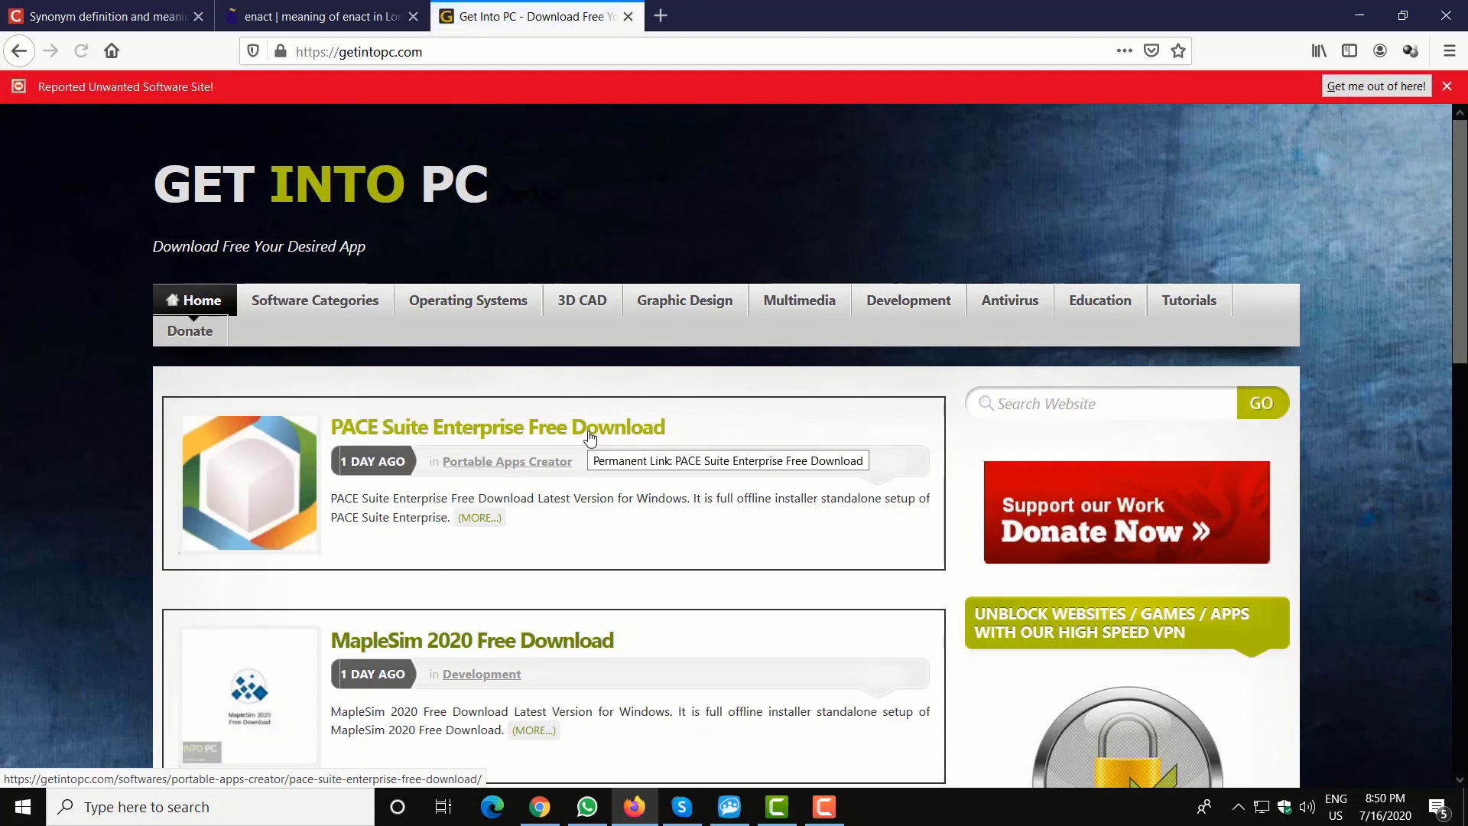
# Search the website for "ccleaner pro" and open the "CCleaner Professional 2020 Free Download" result
pyautogui.scroll(-2, 590, 438)
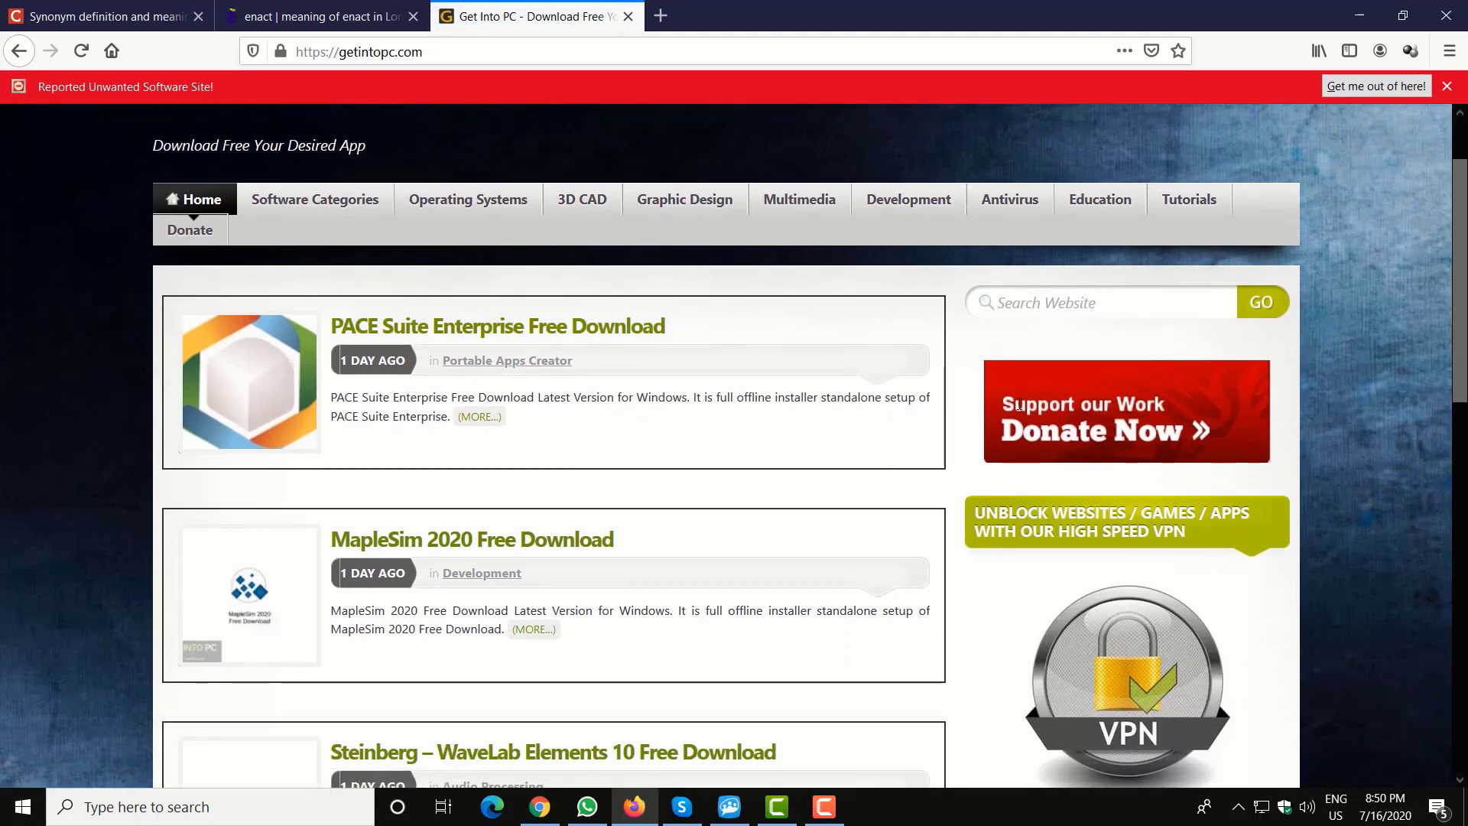
pyautogui.scroll(2, 1019, 407)
pyautogui.click(1023, 404)
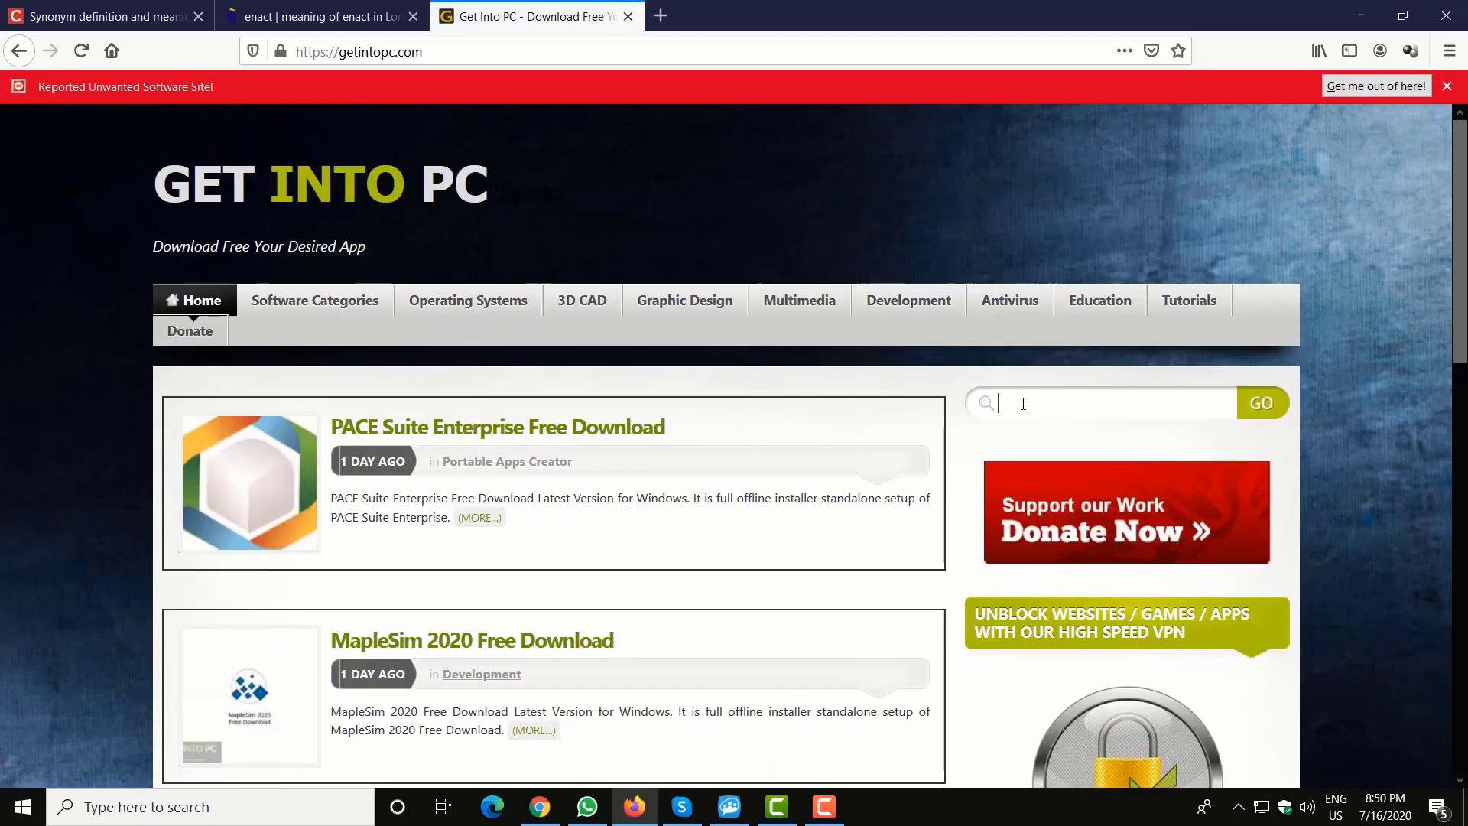
pyautogui.write('c')
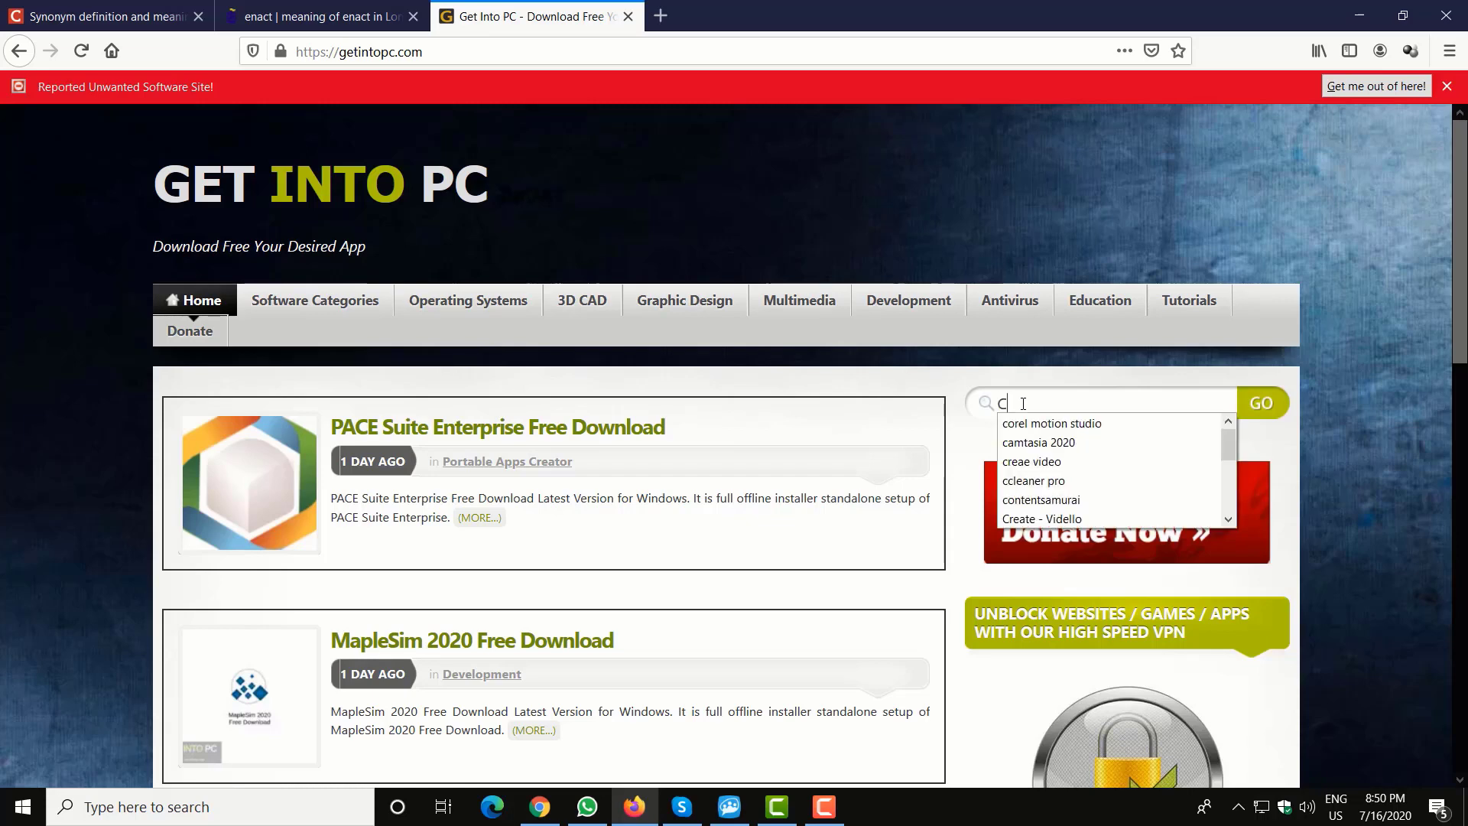
pyautogui.write('l')
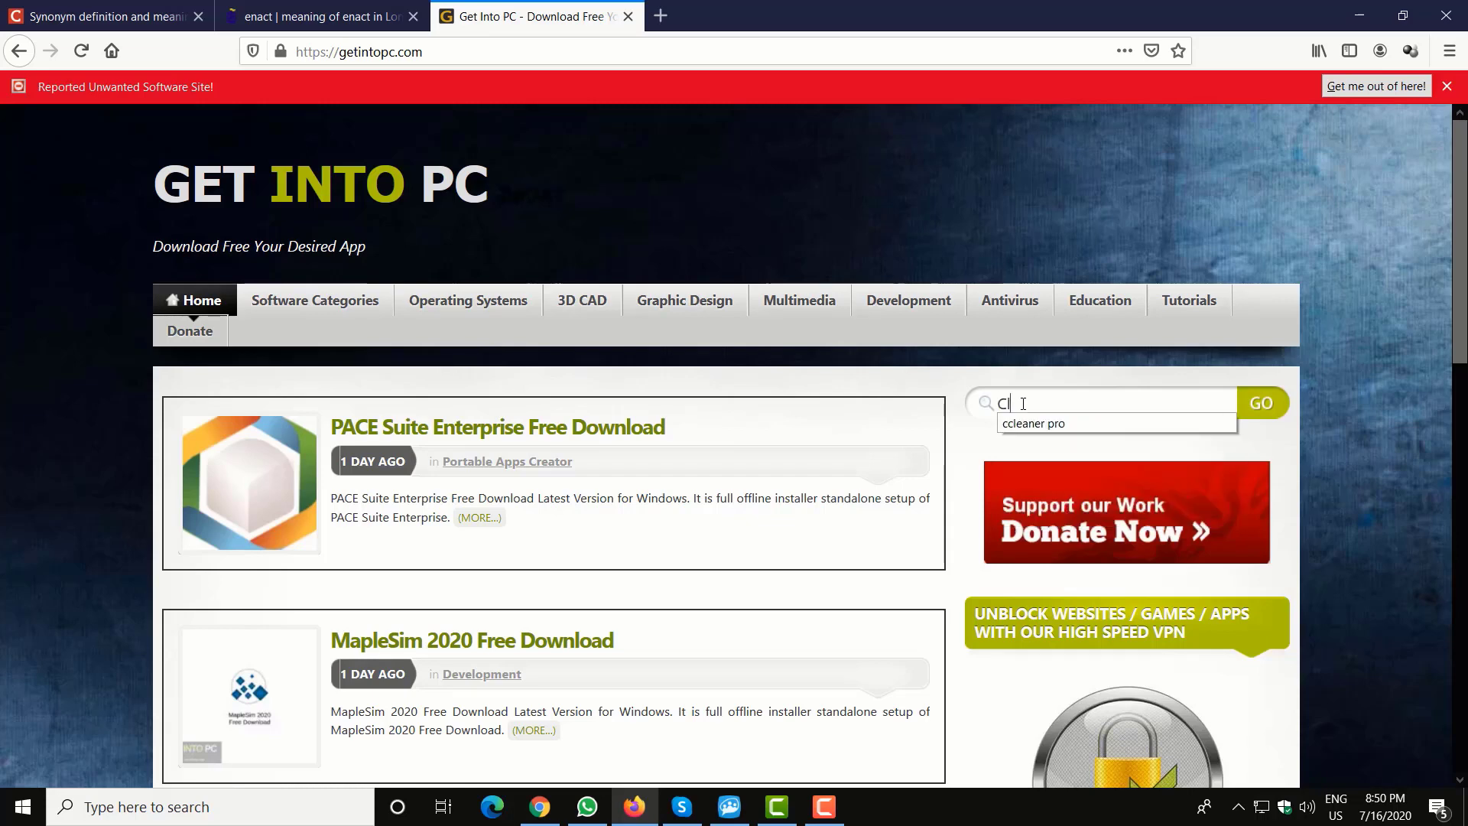
pyautogui.click(1059, 423)
pyautogui.moveTo(1121, 399); pyautogui.dragTo(991, 398)
pyautogui.click(1117, 367)
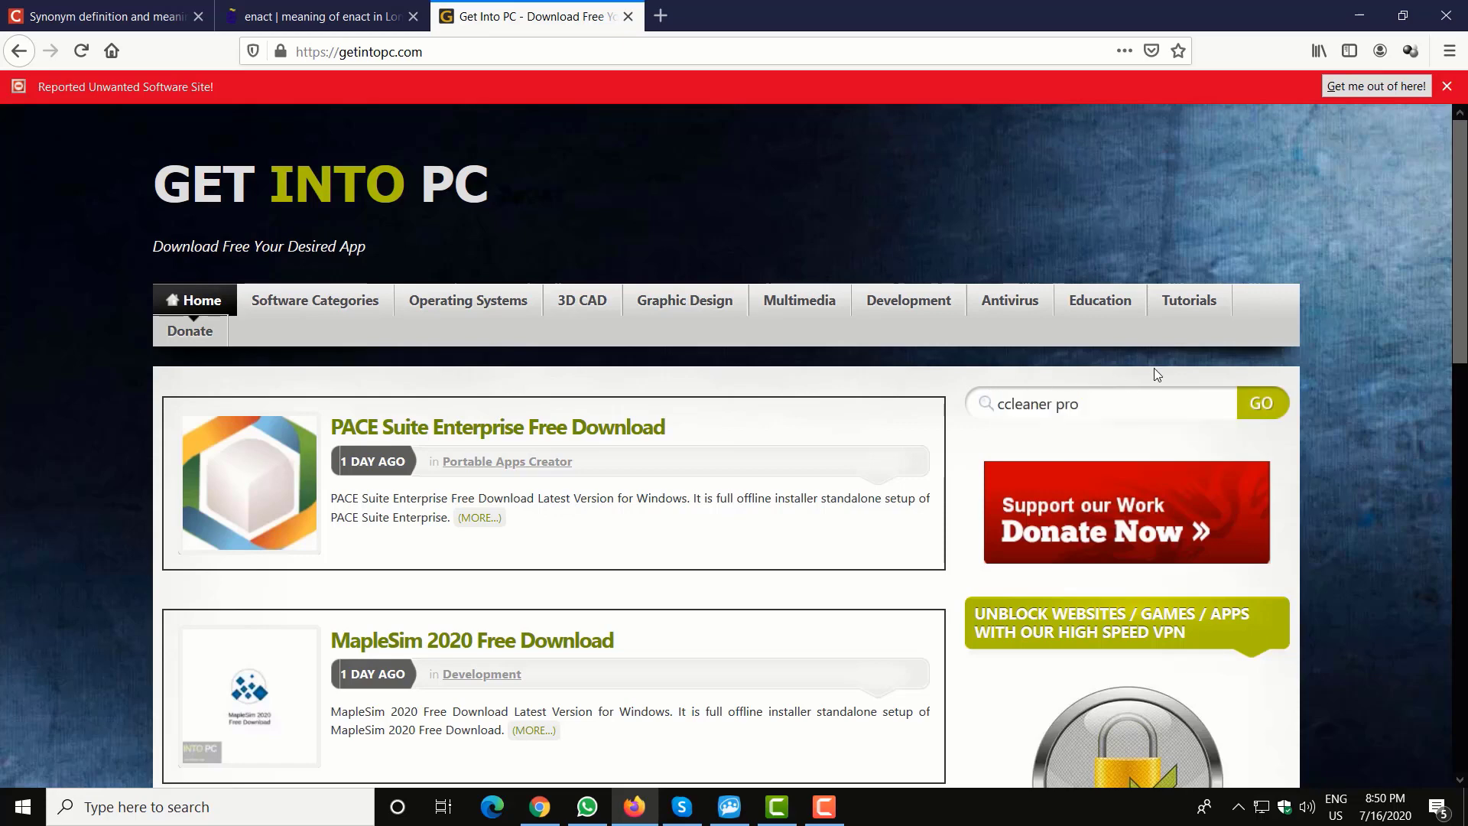
pyautogui.click(1271, 392)
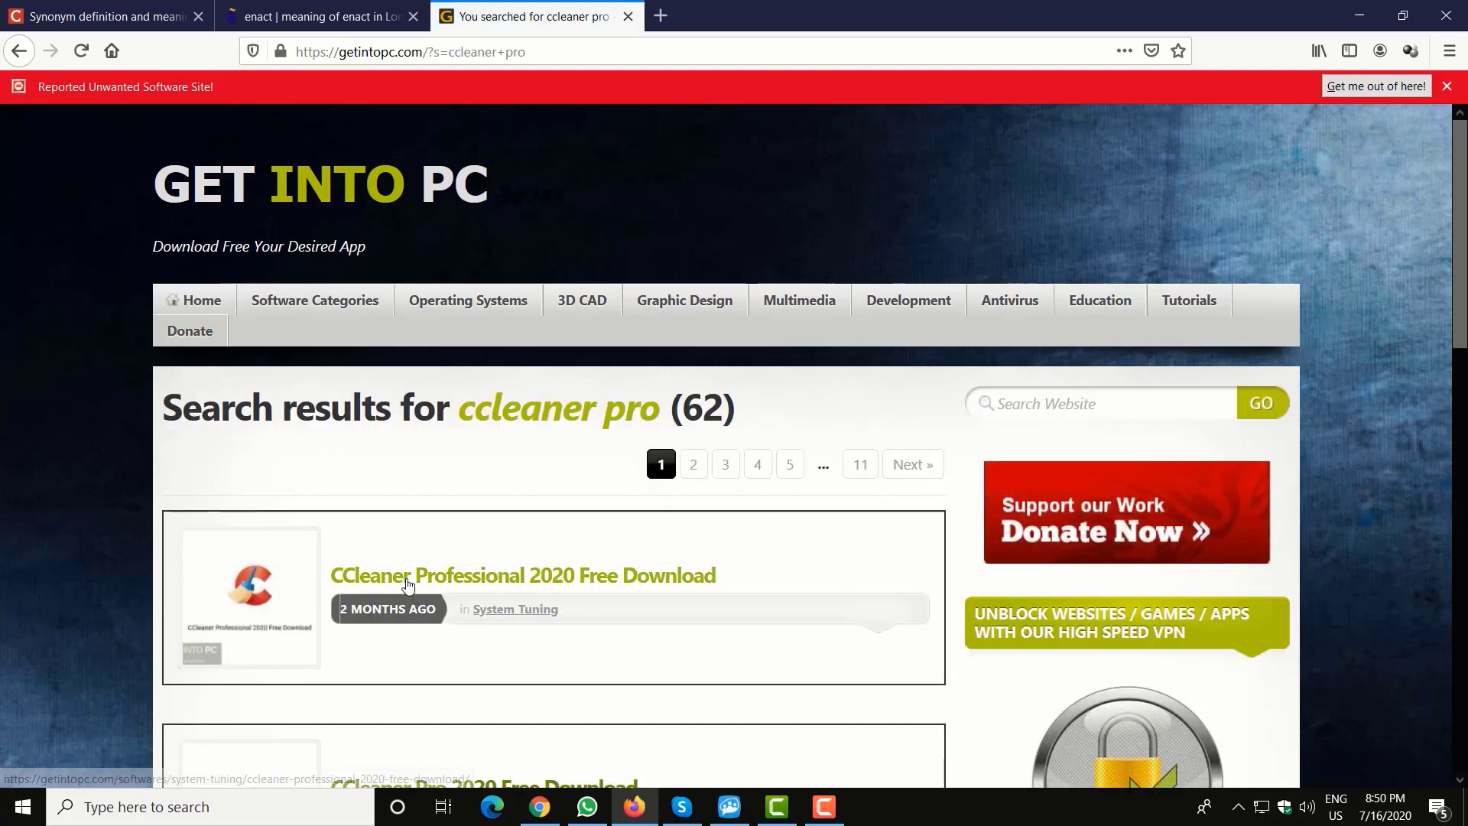
pyautogui.click(397, 581)
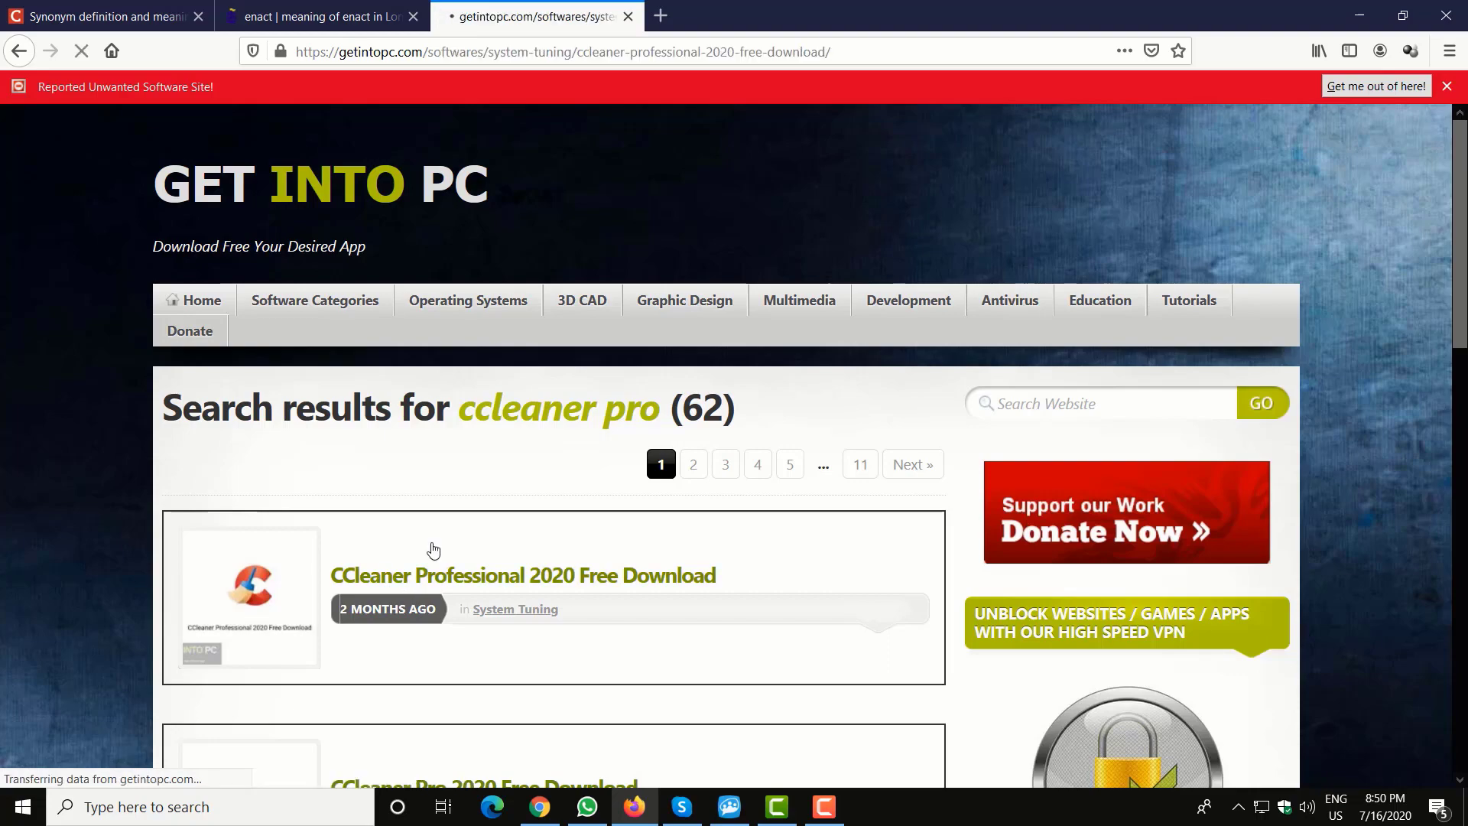
# Read the CCleaner Professional 2020 overview, features and technical setup details, highlighting the operating system and hard disk space requirements
pyautogui.scroll(-5, 436, 474)
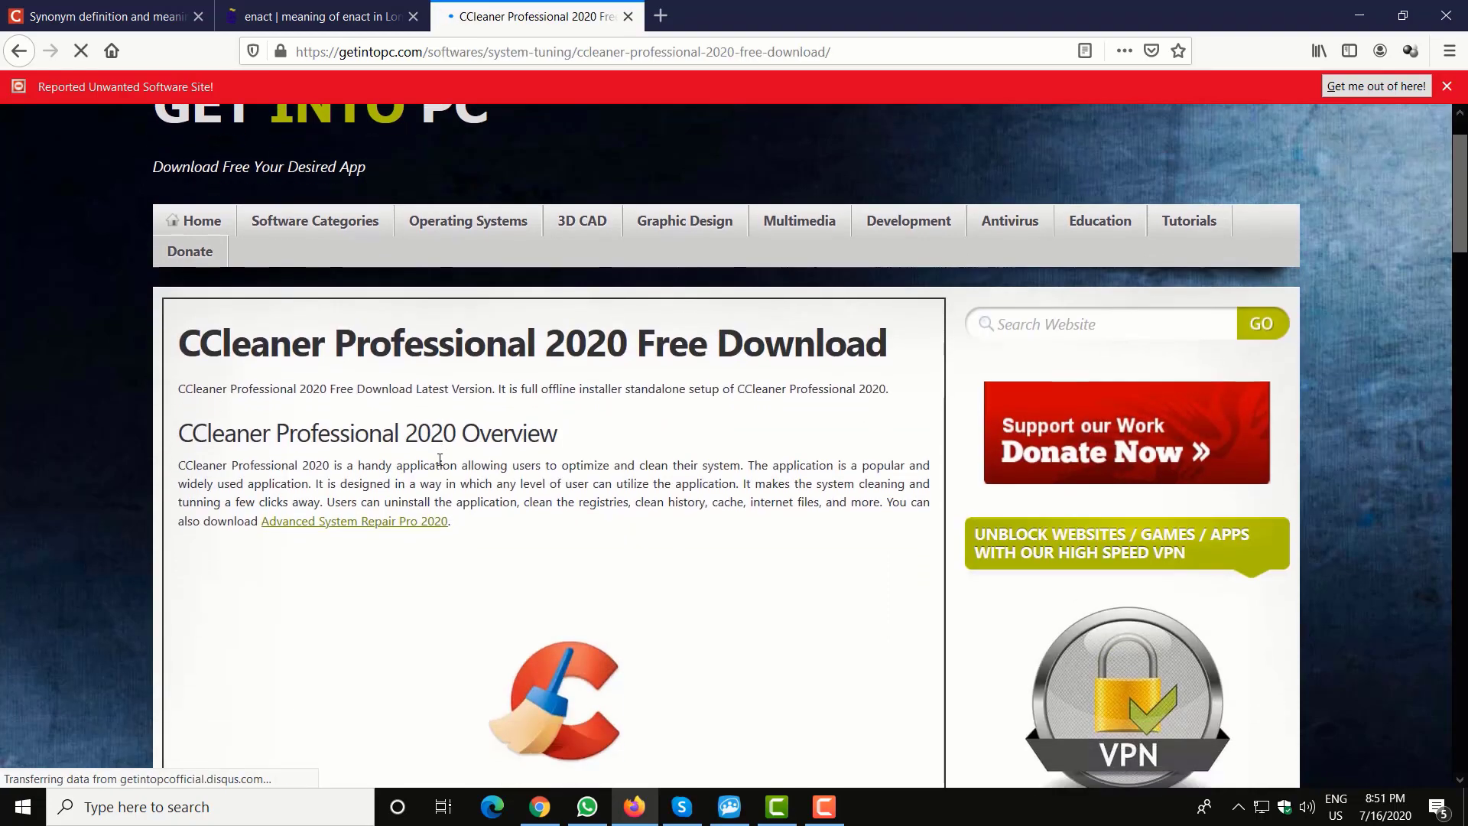
pyautogui.scroll(-5, 442, 465)
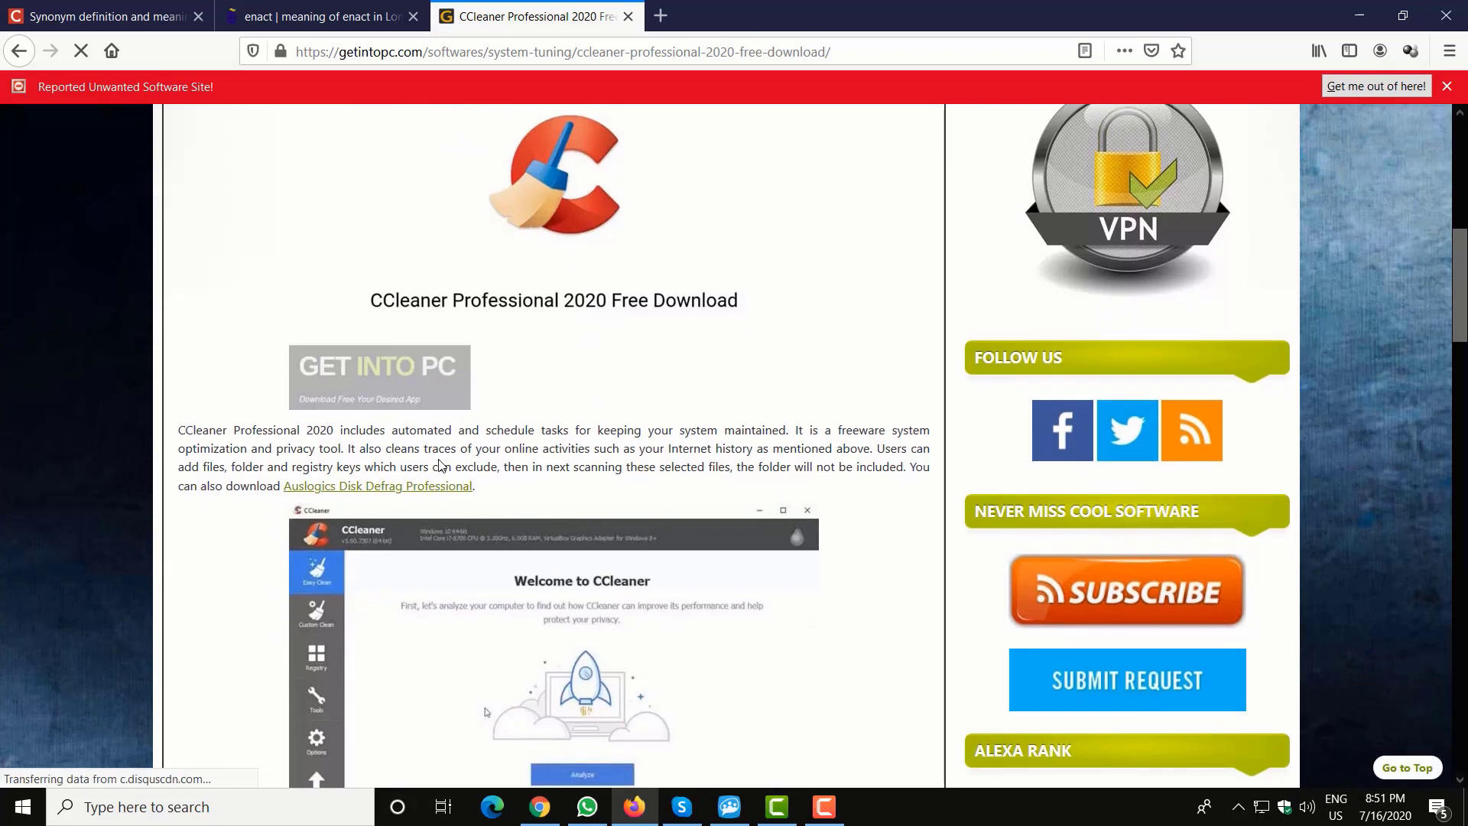
pyautogui.scroll(-2, 442, 465)
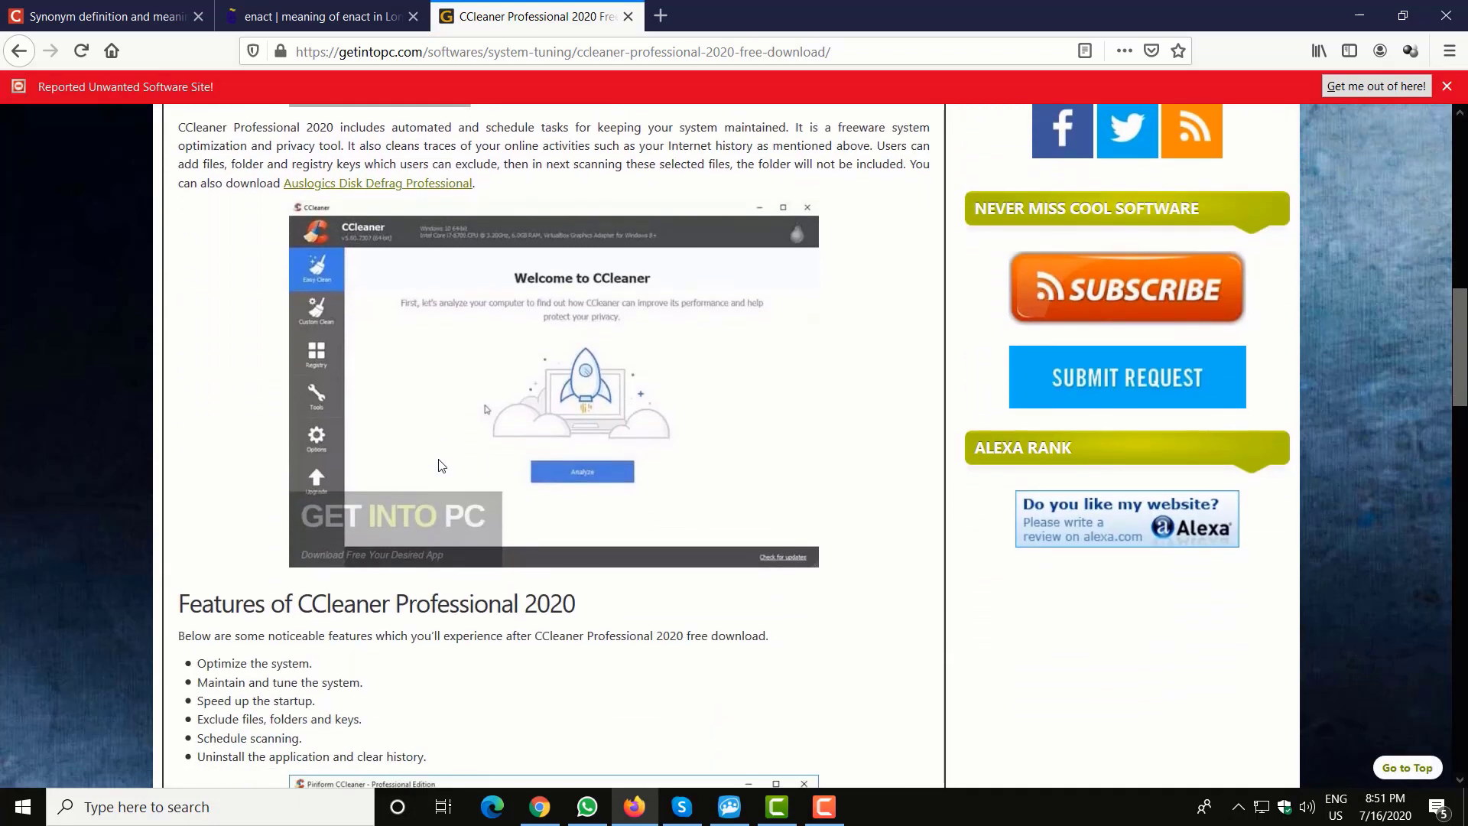
pyautogui.scroll(-2, 441, 465)
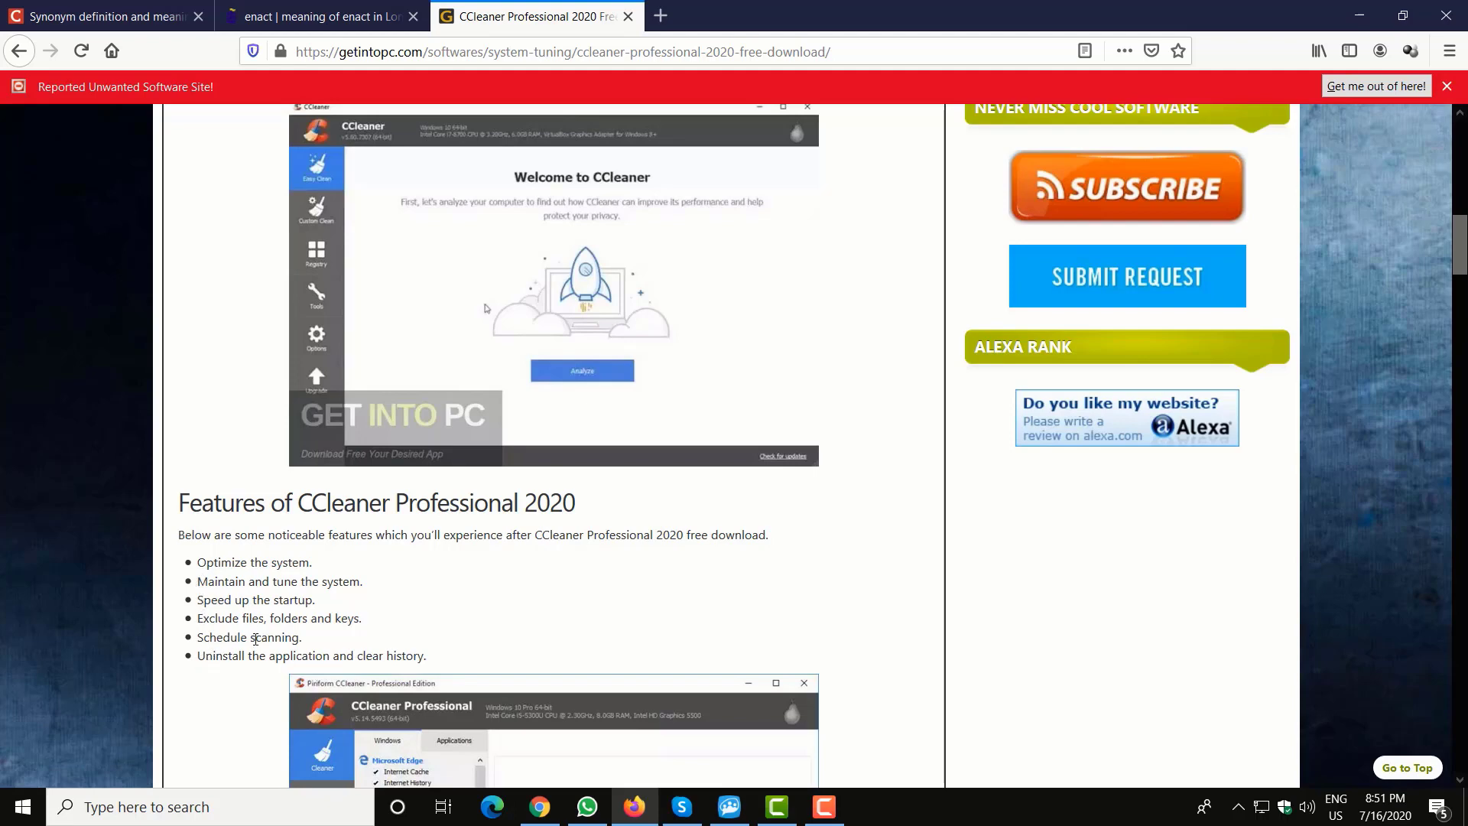
pyautogui.scroll(-7, 255, 638)
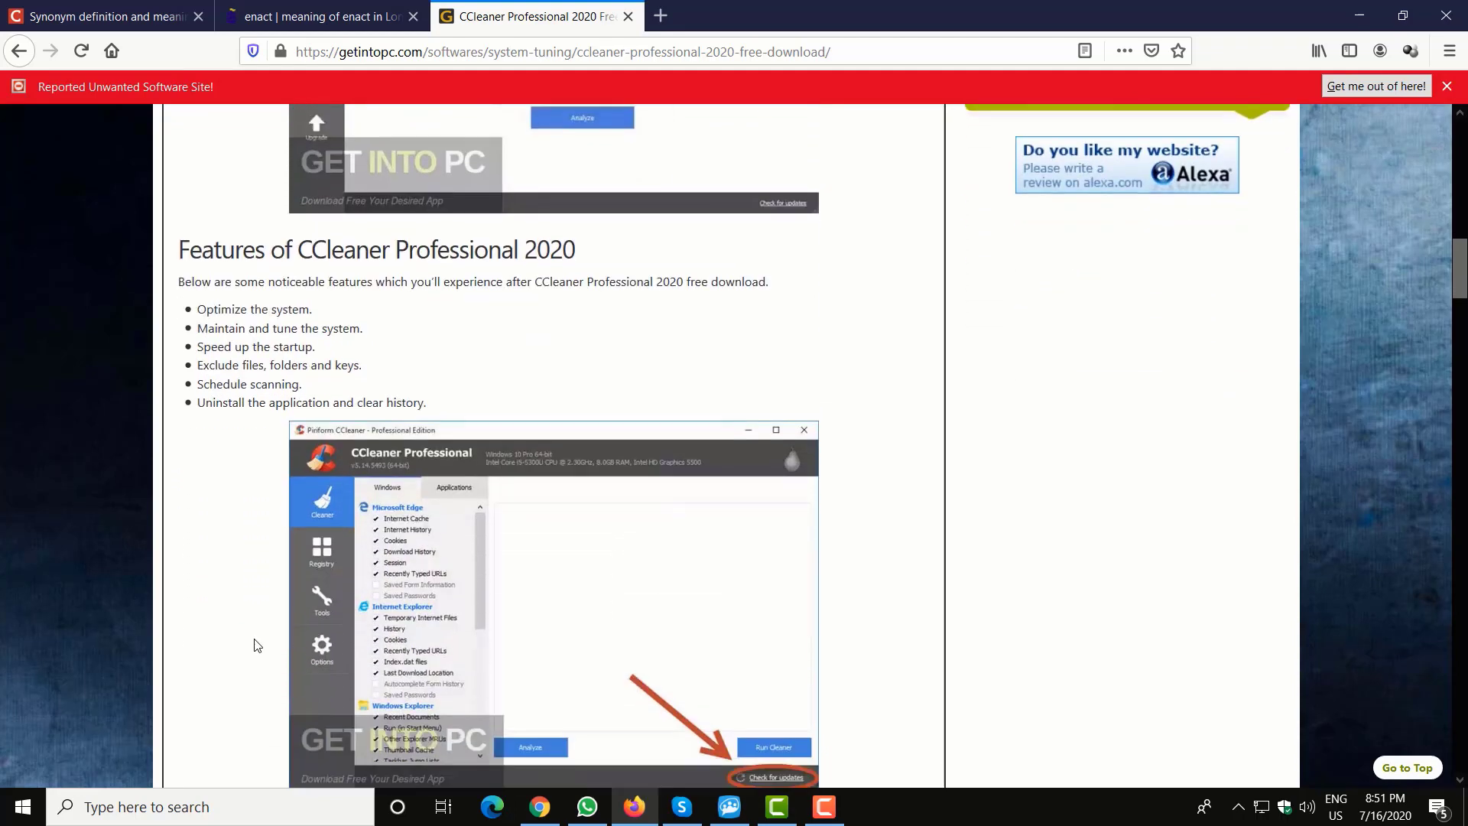
pyautogui.scroll(-6, 255, 645)
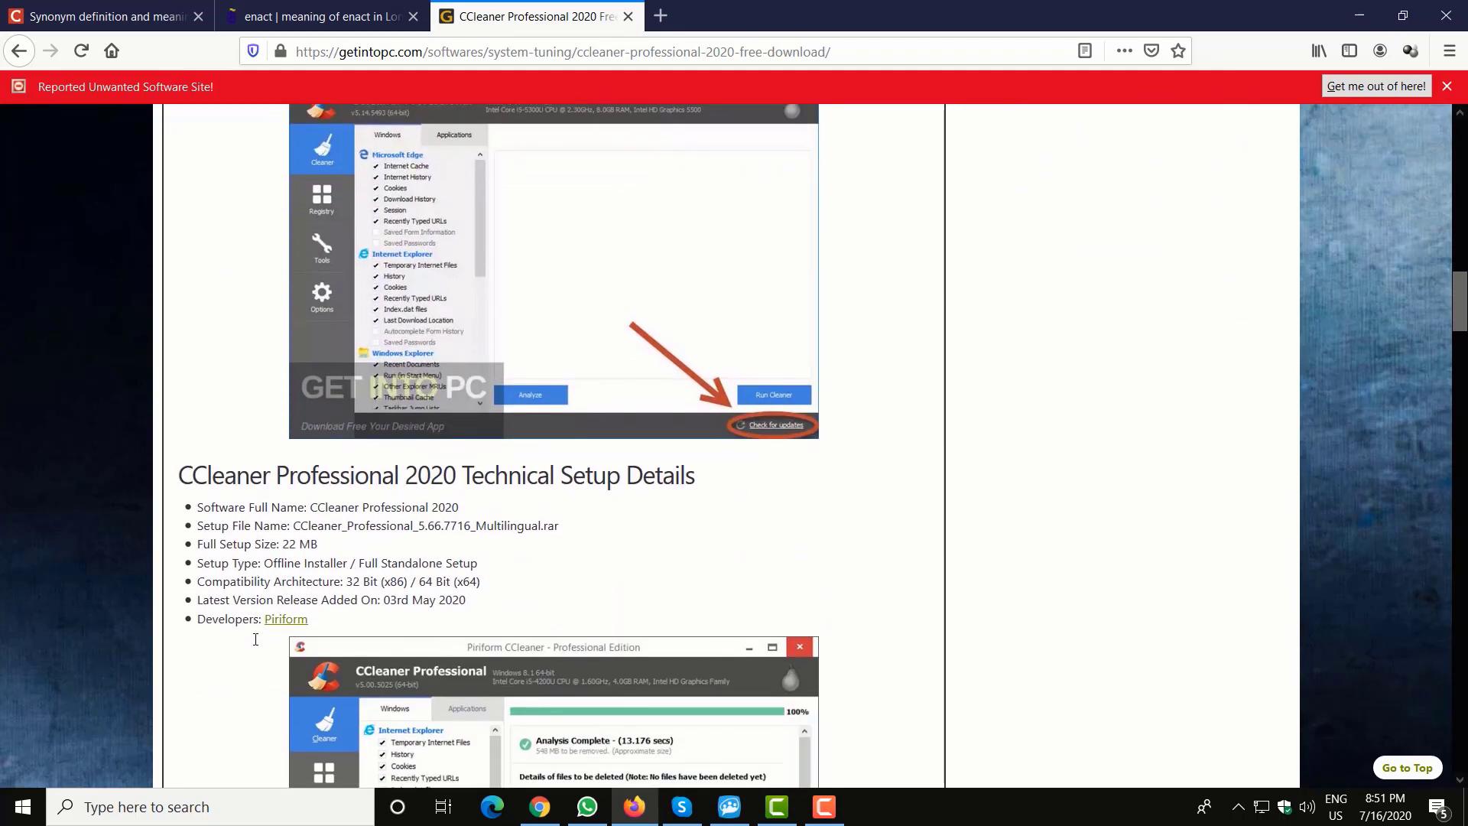
pyautogui.scroll(-3, 257, 644)
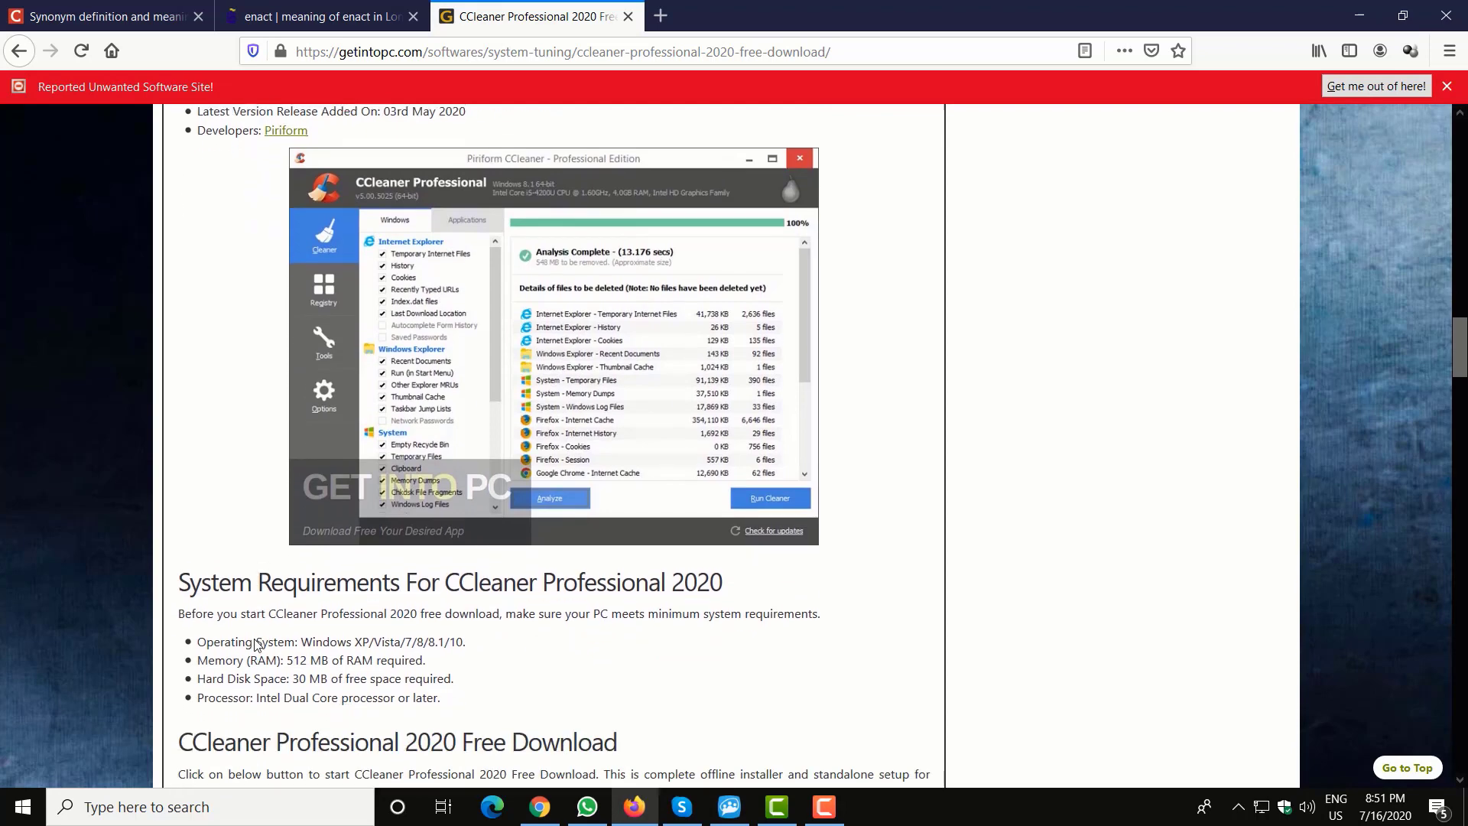
pyautogui.moveTo(180, 566); pyautogui.dragTo(742, 570)
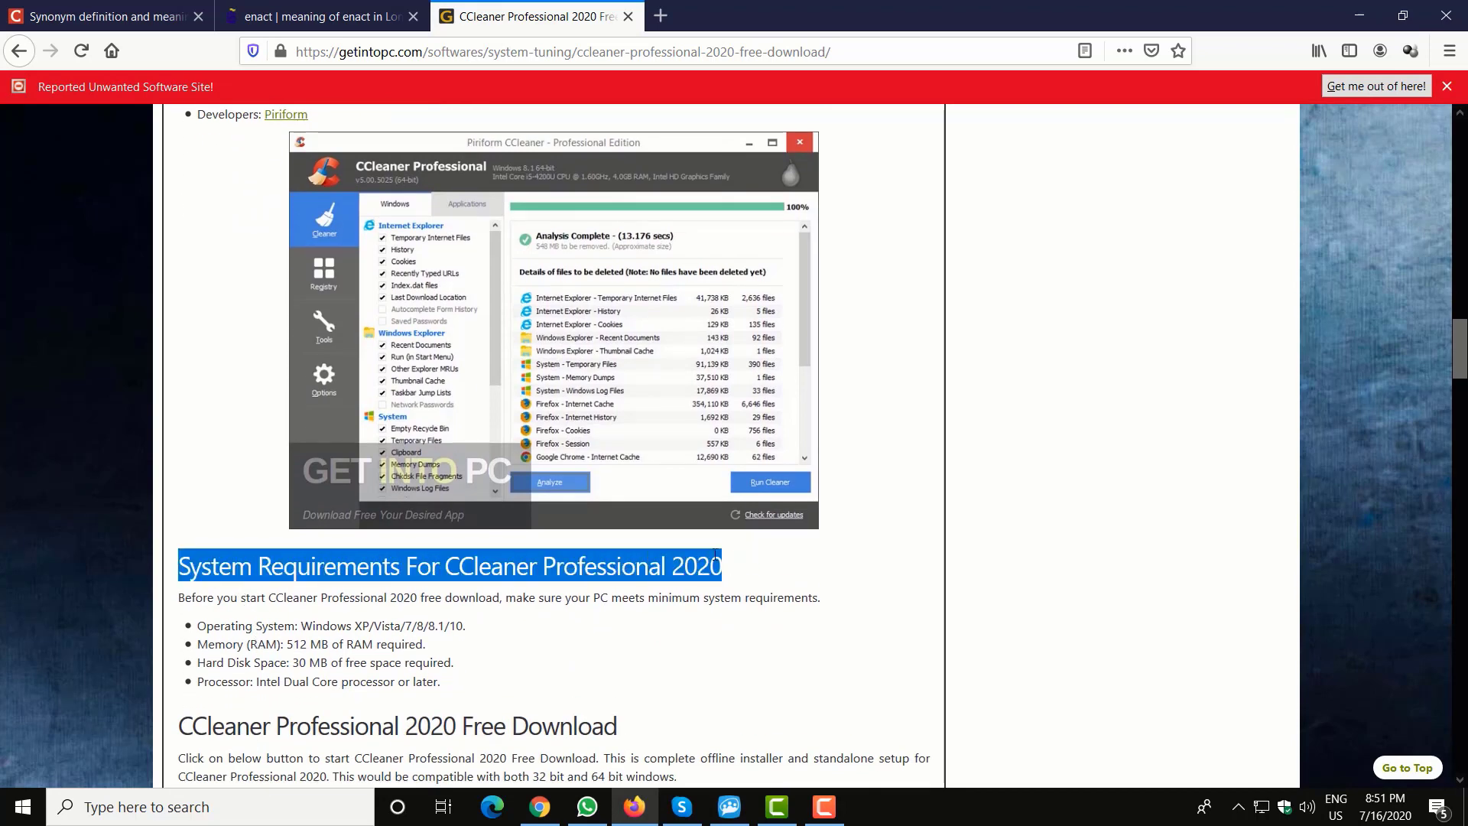
pyautogui.click(514, 637)
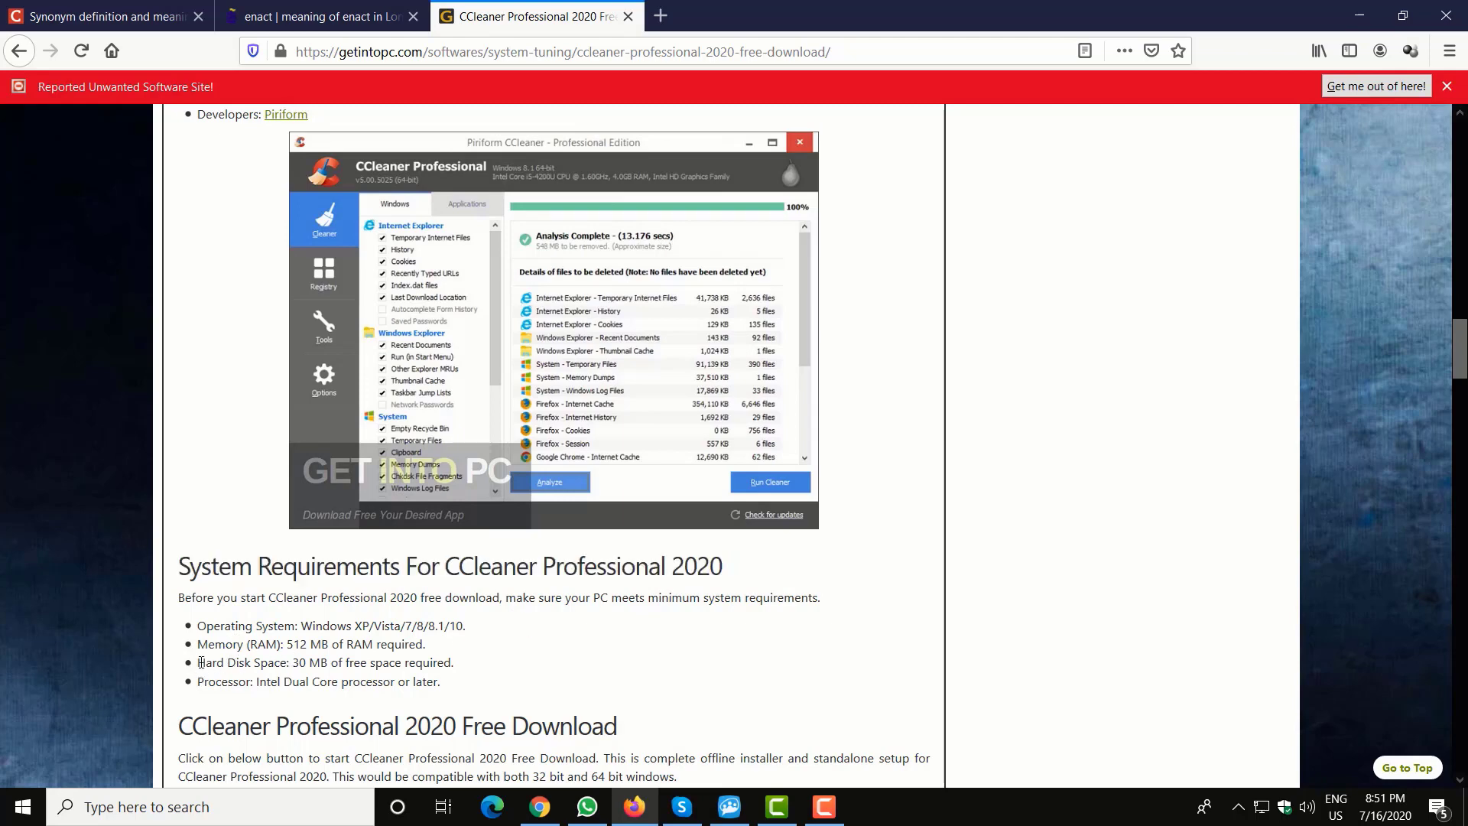
pyautogui.moveTo(200, 663); pyautogui.dragTo(474, 666)
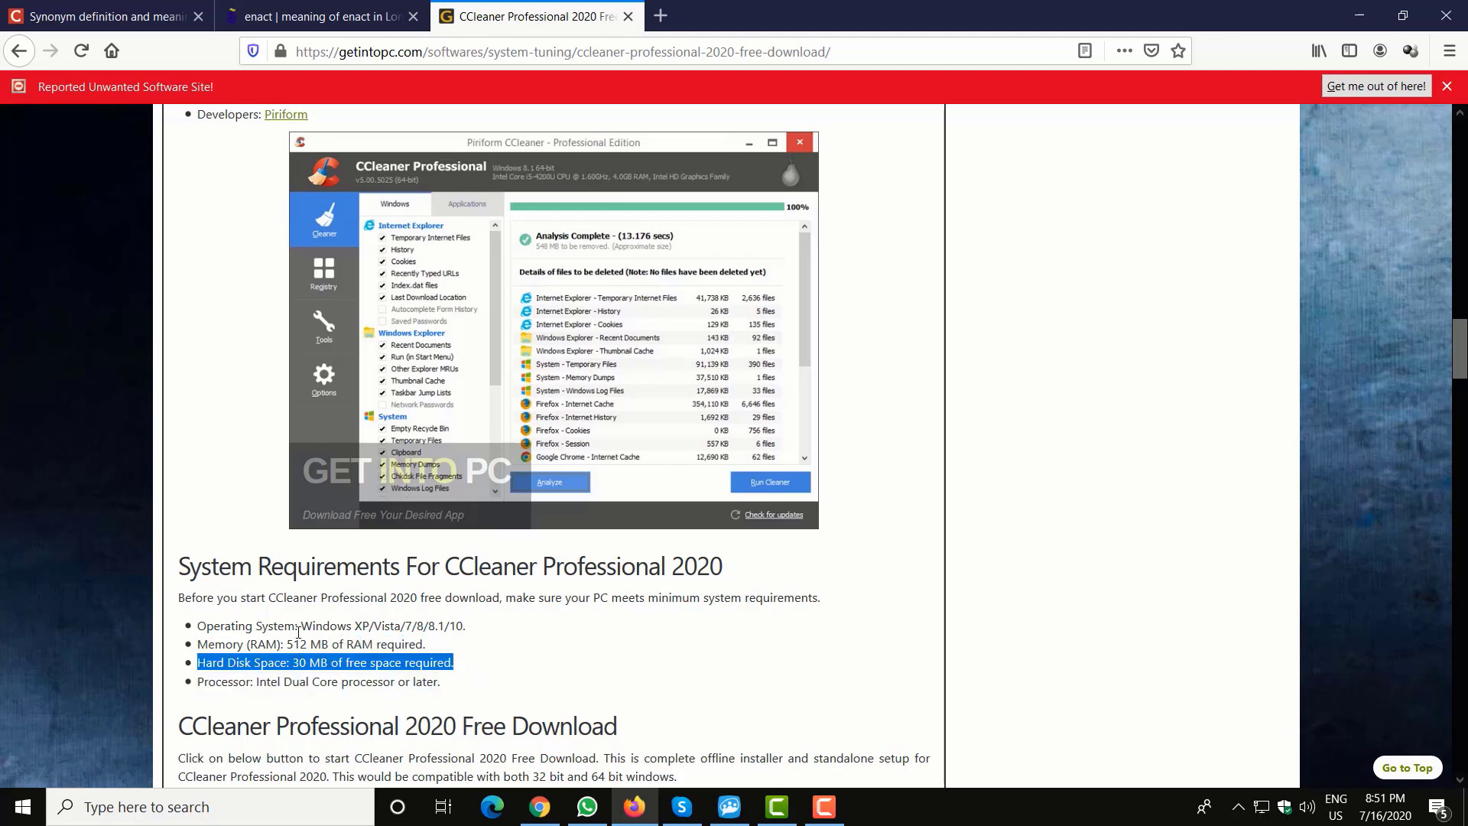
pyautogui.moveTo(199, 626); pyautogui.dragTo(495, 635)
# Request the download of CCleaner Professional 2020 Full Setup v5.66.7716
pyautogui.scroll(-3, 496, 589)
pyautogui.scroll(-1, 496, 592)
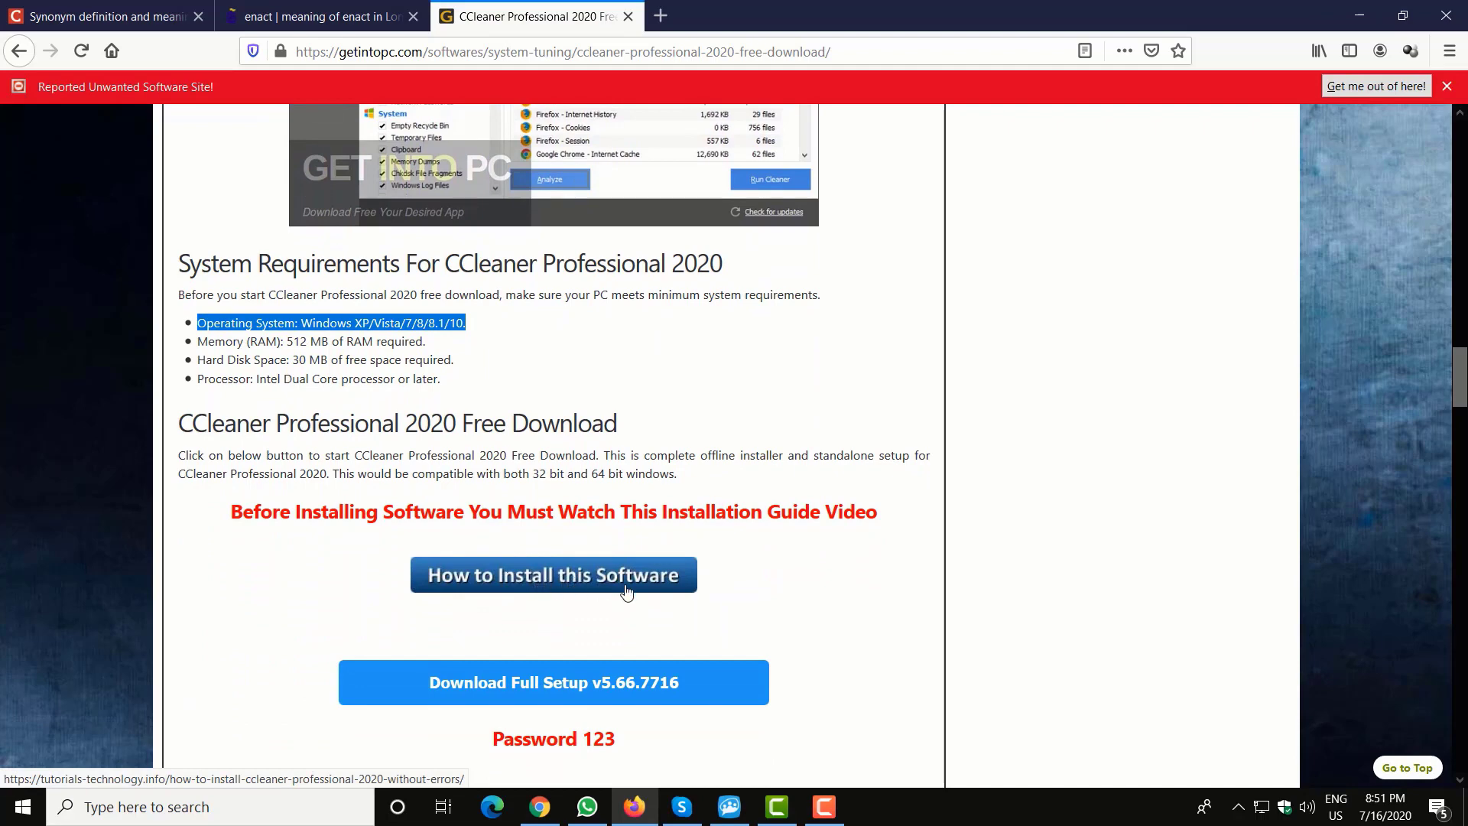
pyautogui.click(550, 688)
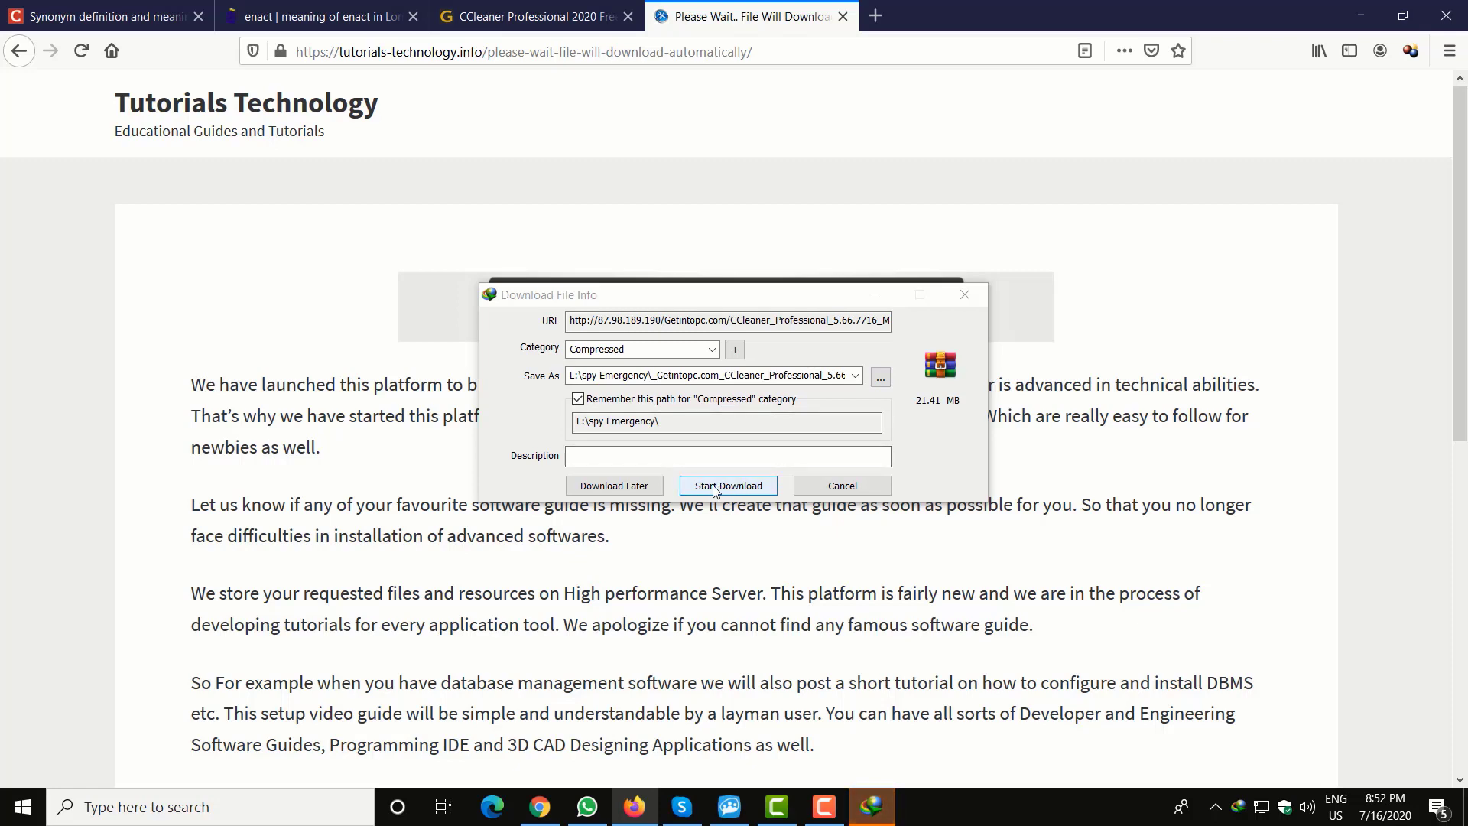
pyautogui.click(825, 807)
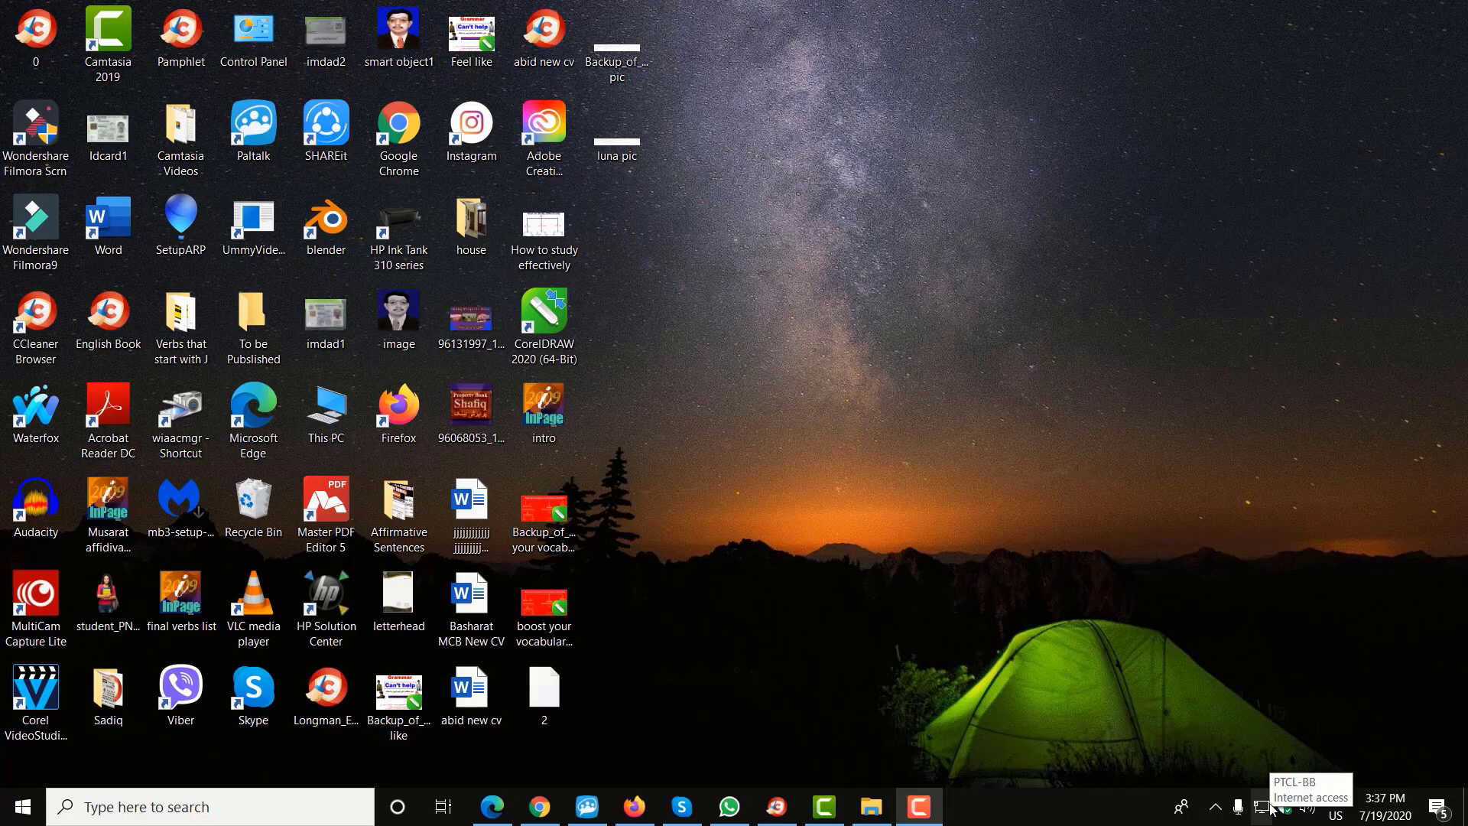
# Disable the Ethernet adapter through the network adapter options and minimize the Network Connections window
pyautogui.rightClick(1271, 808)
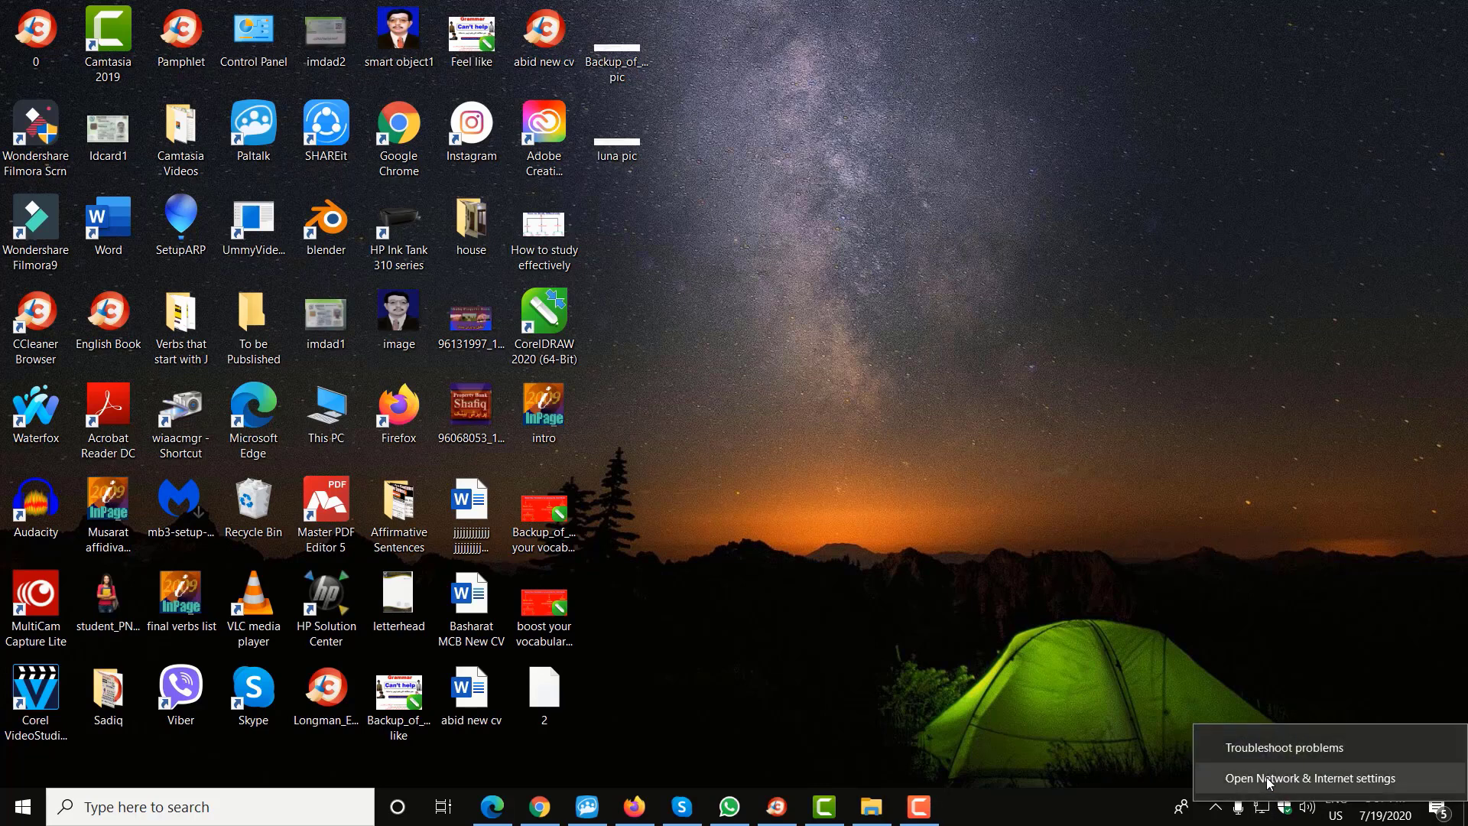
pyautogui.click(1262, 778)
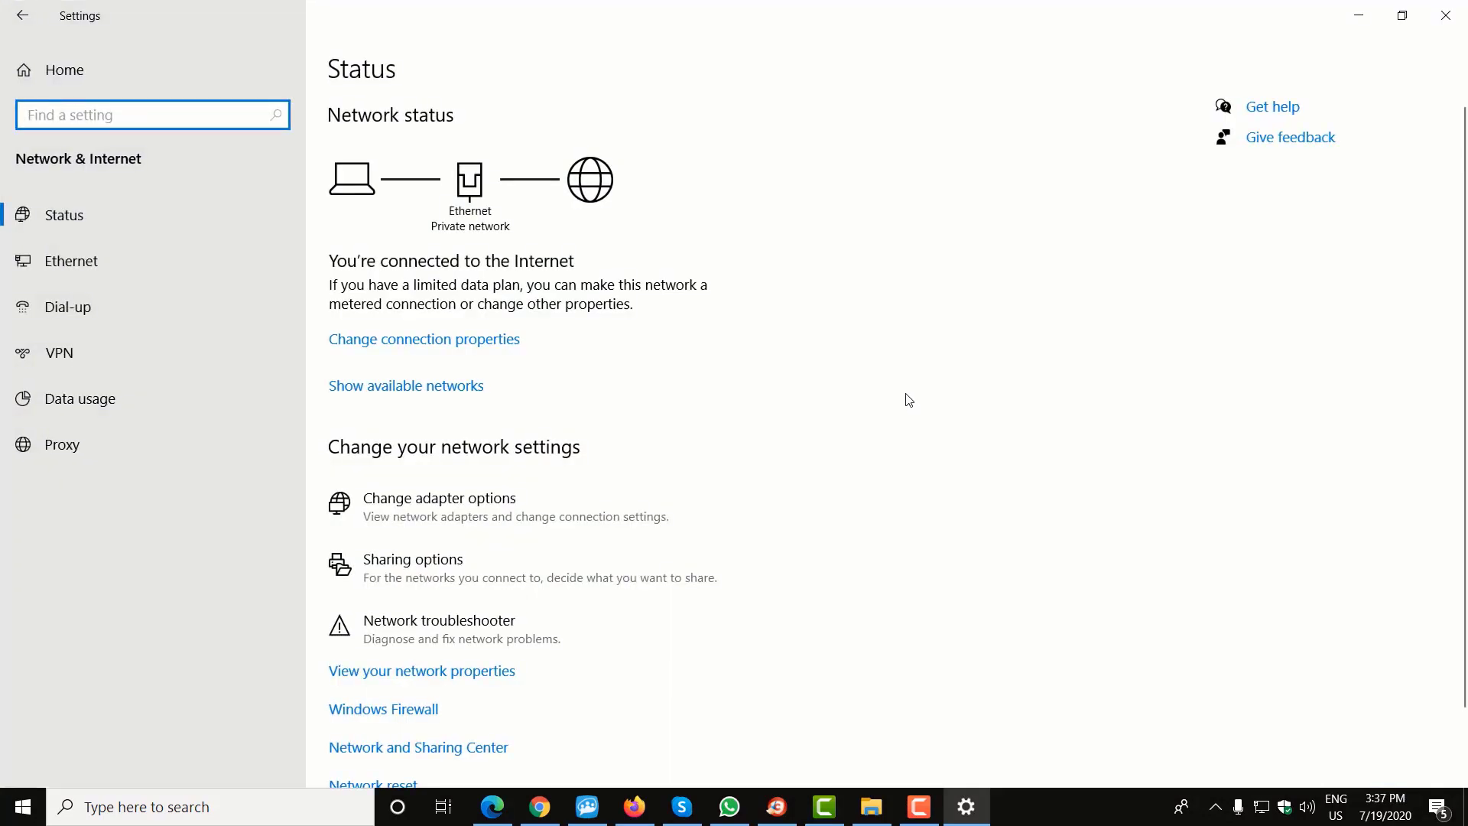
pyautogui.click(477, 502)
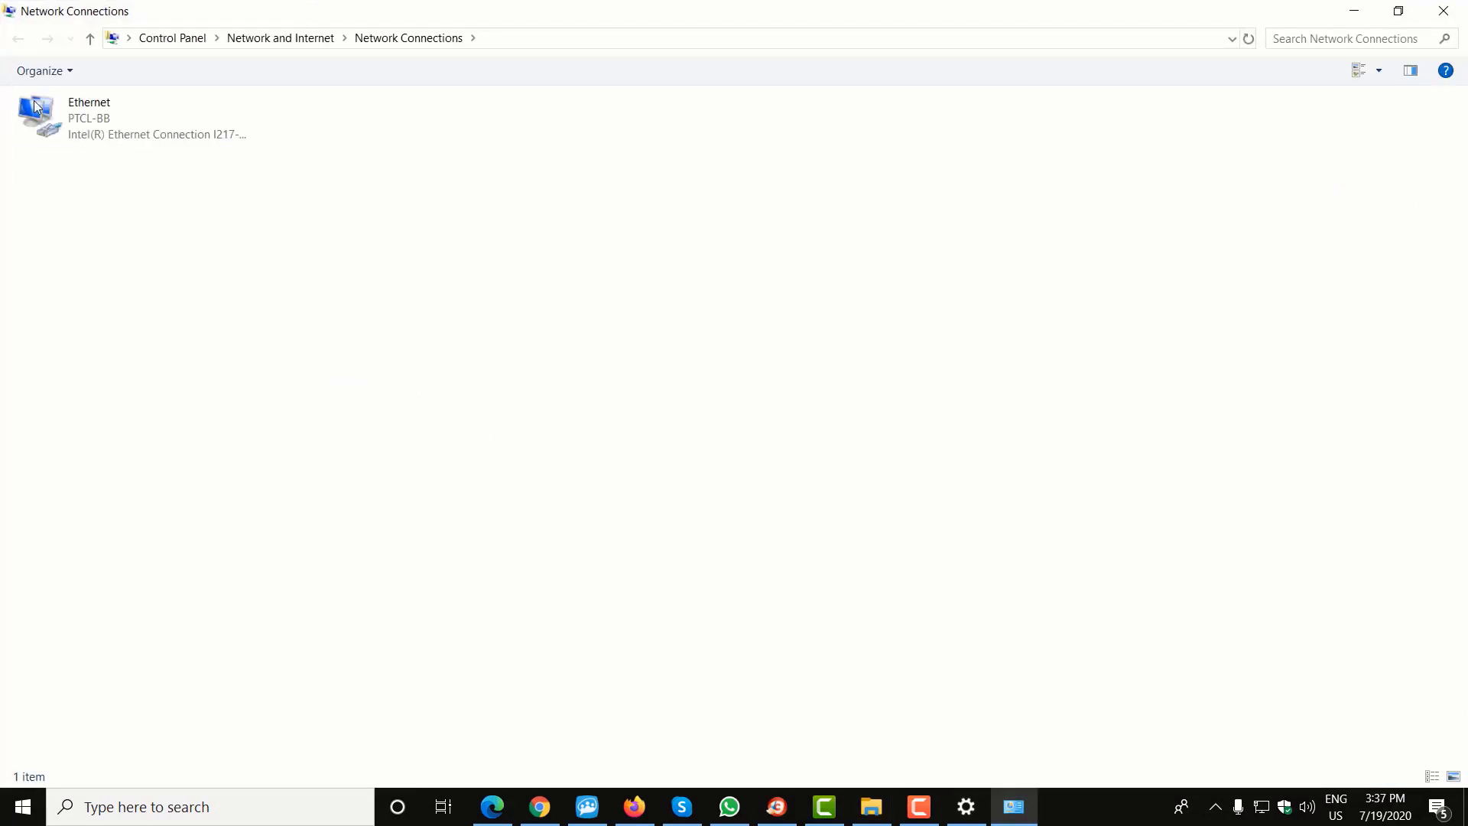
pyautogui.rightClick(86, 116)
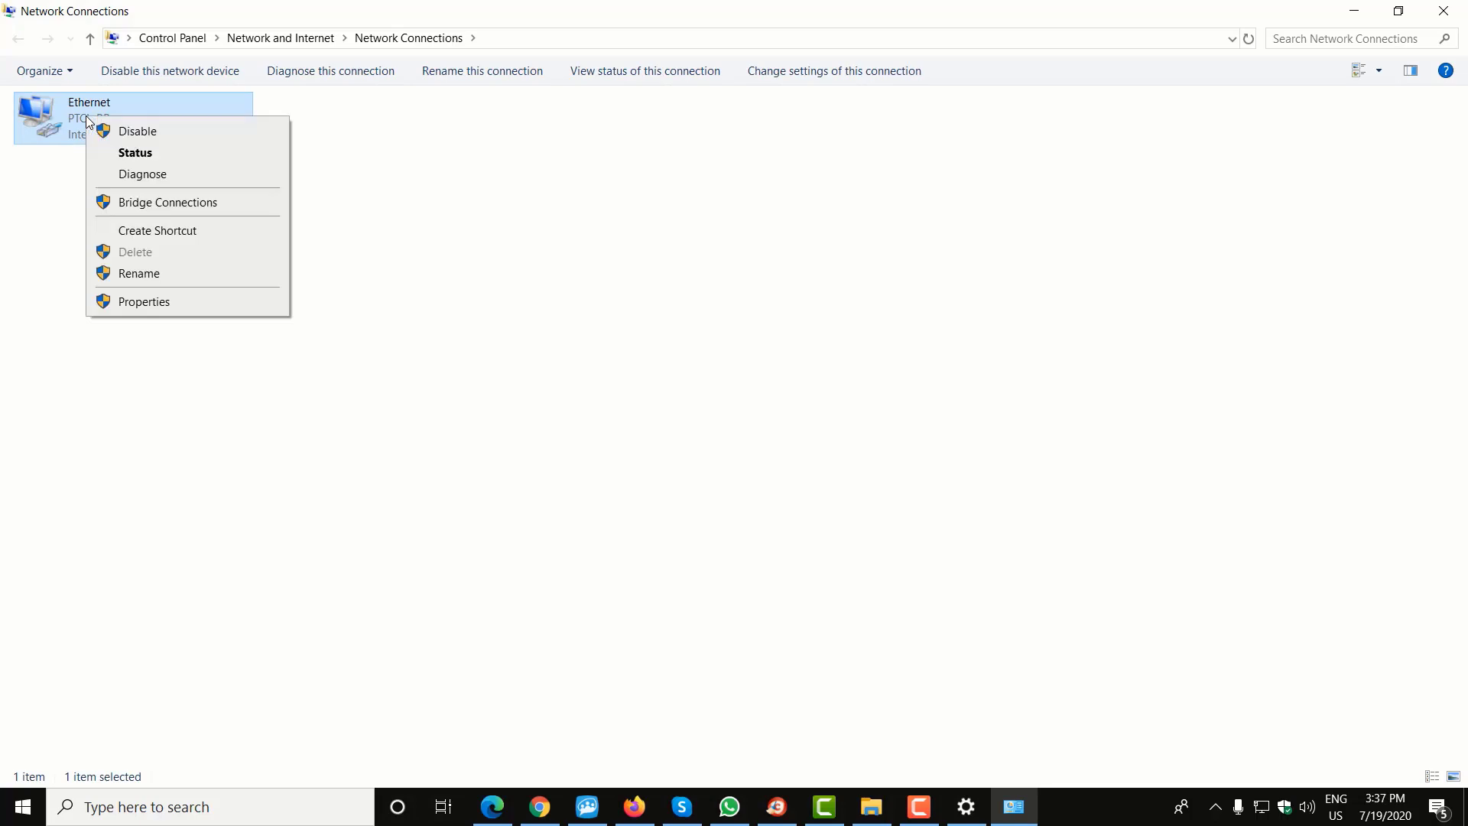
pyautogui.click(136, 132)
pyautogui.click(1355, 11)
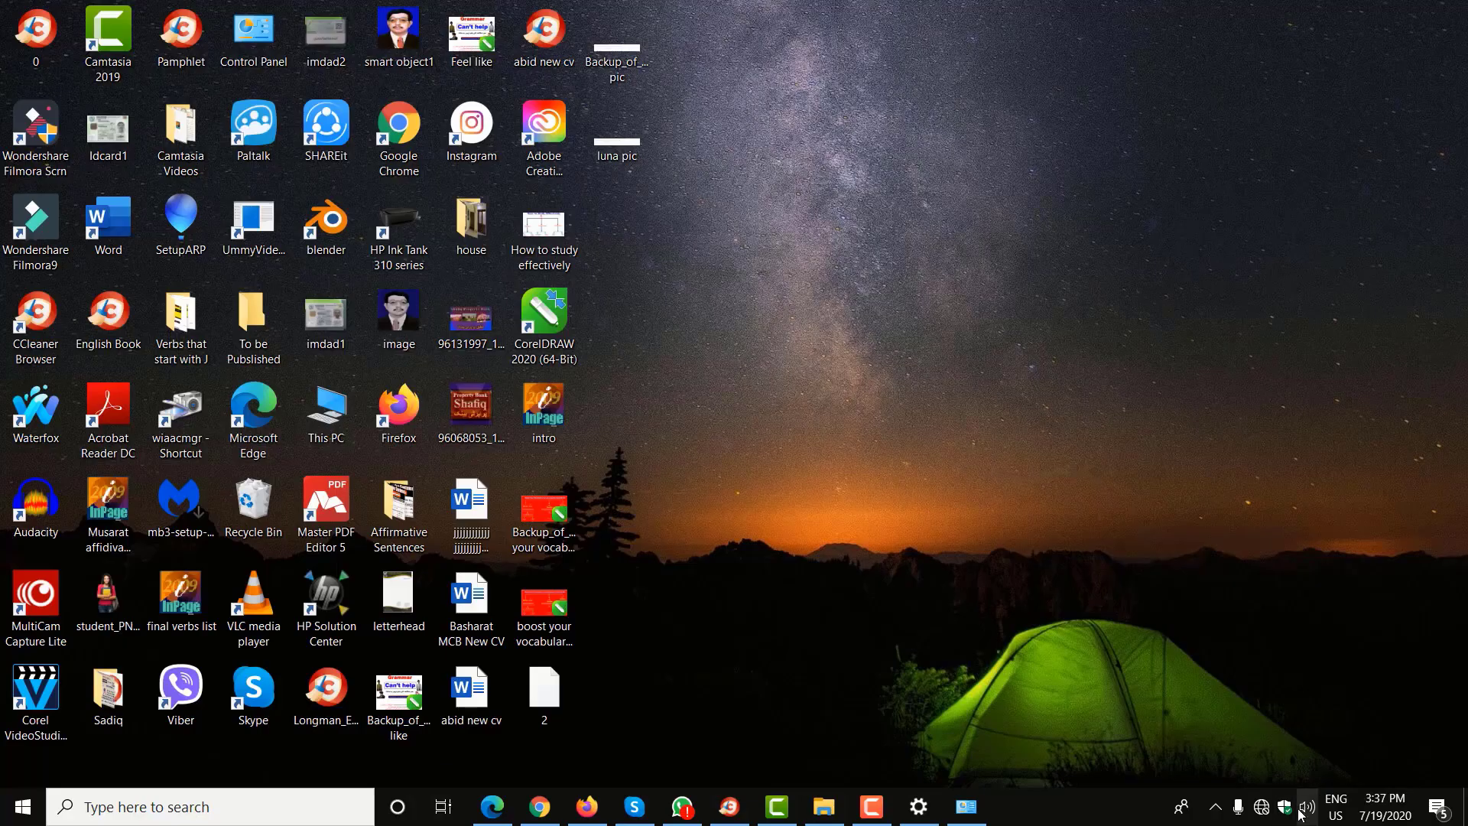
# Turn off real-time protection, cloud-delivered protection and automatic sample submission in Windows Security, and minimize its window
pyautogui.rightClick(1290, 812)
pyautogui.click(1290, 812)
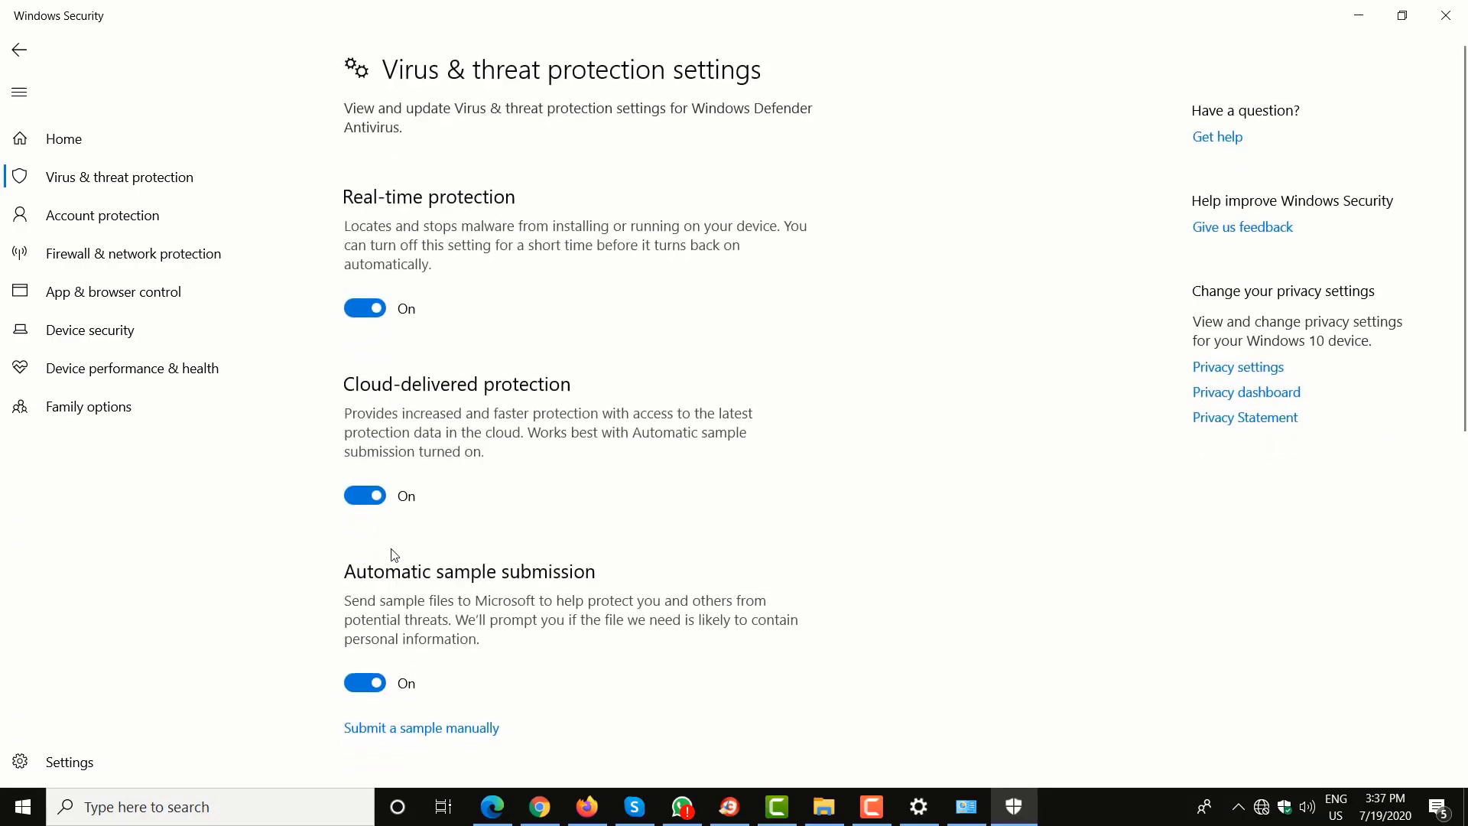
pyautogui.click(350, 309)
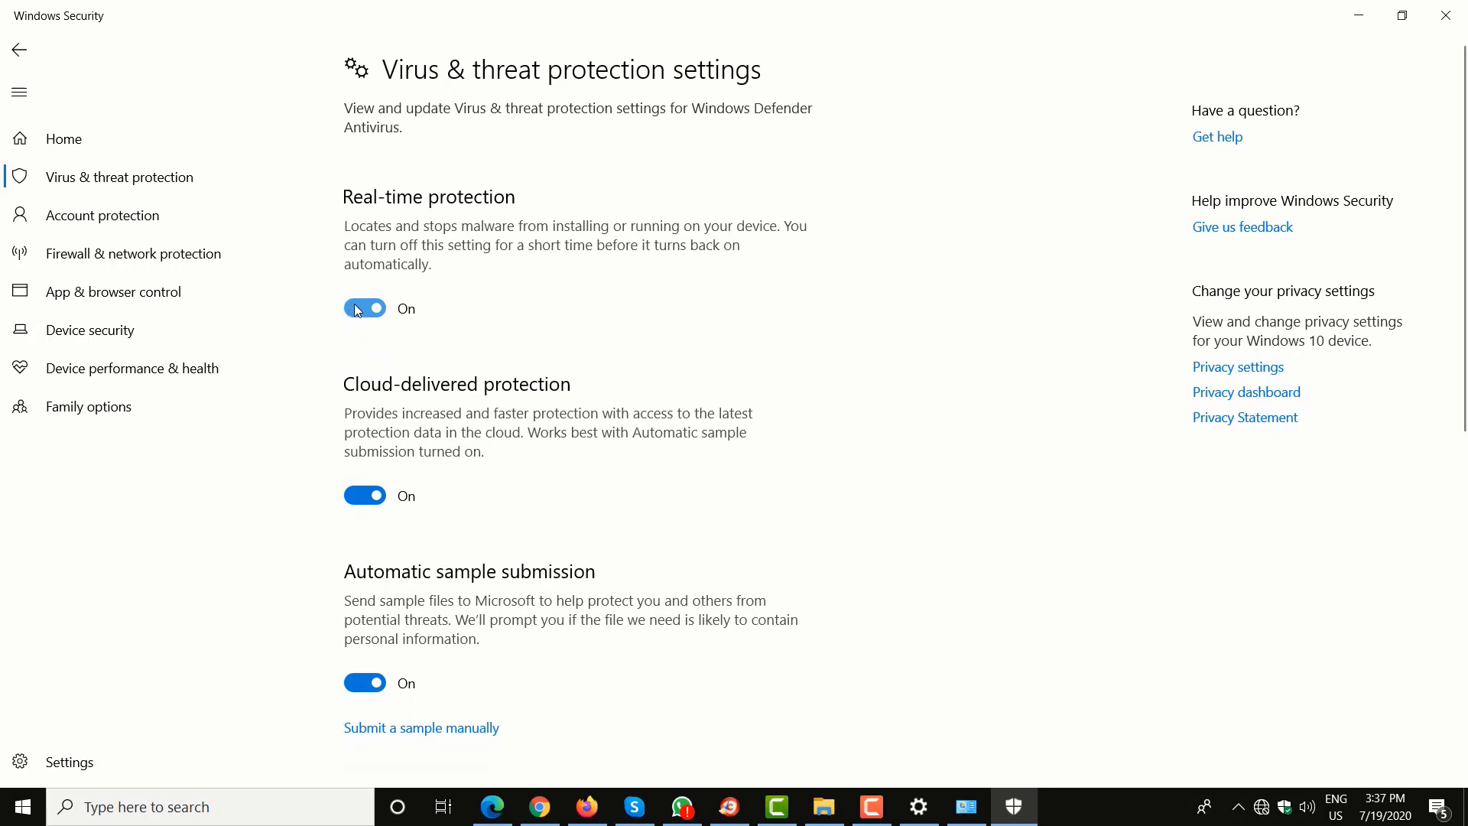
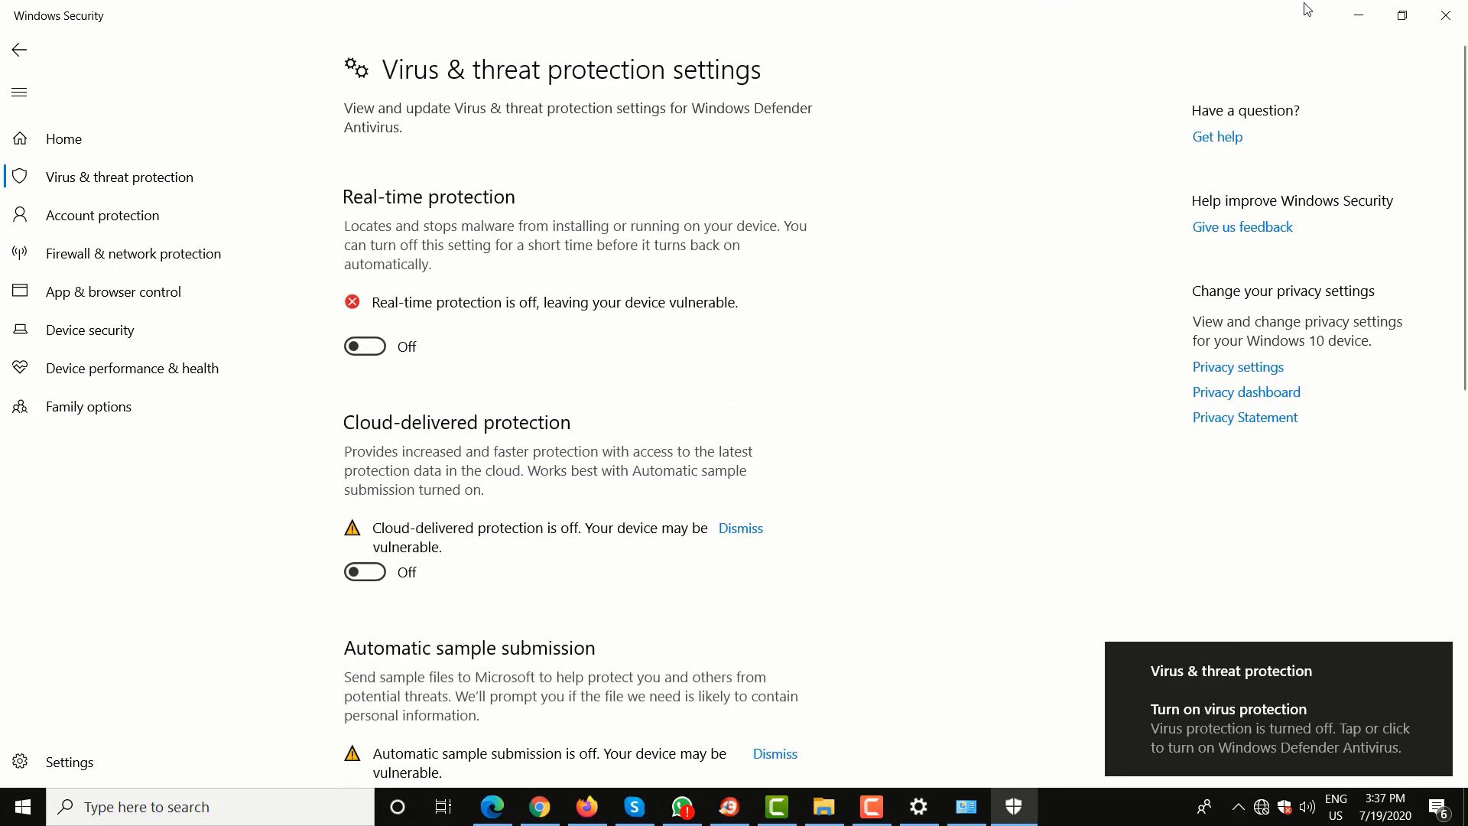
pyautogui.click(1359, 21)
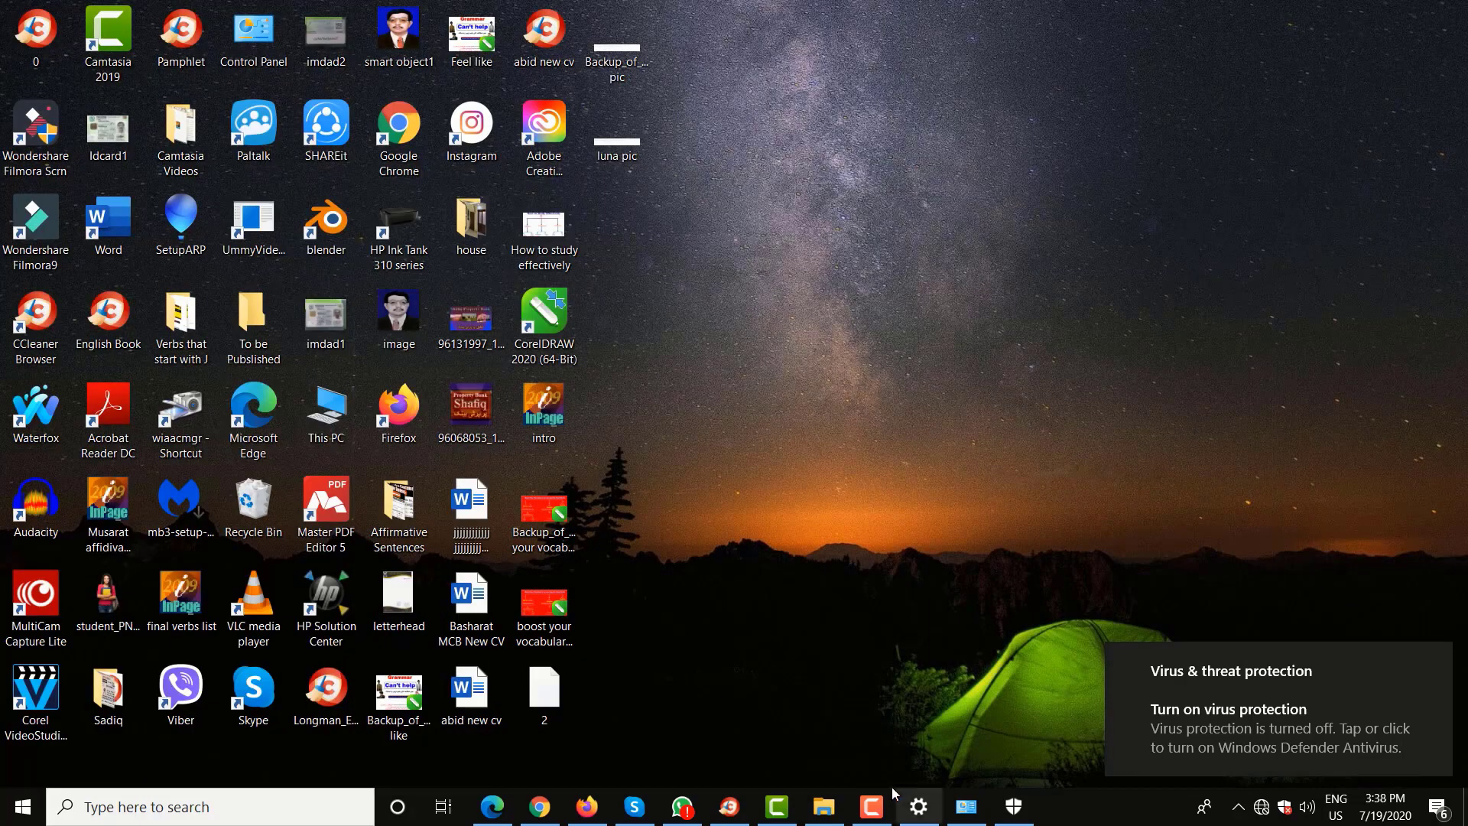
# In File Explorer, extract the _Getintopc.com_CCleaner.5.65.7632.All archive in CC Cleaner Pro into a folder of the same name
pyautogui.click(834, 806)
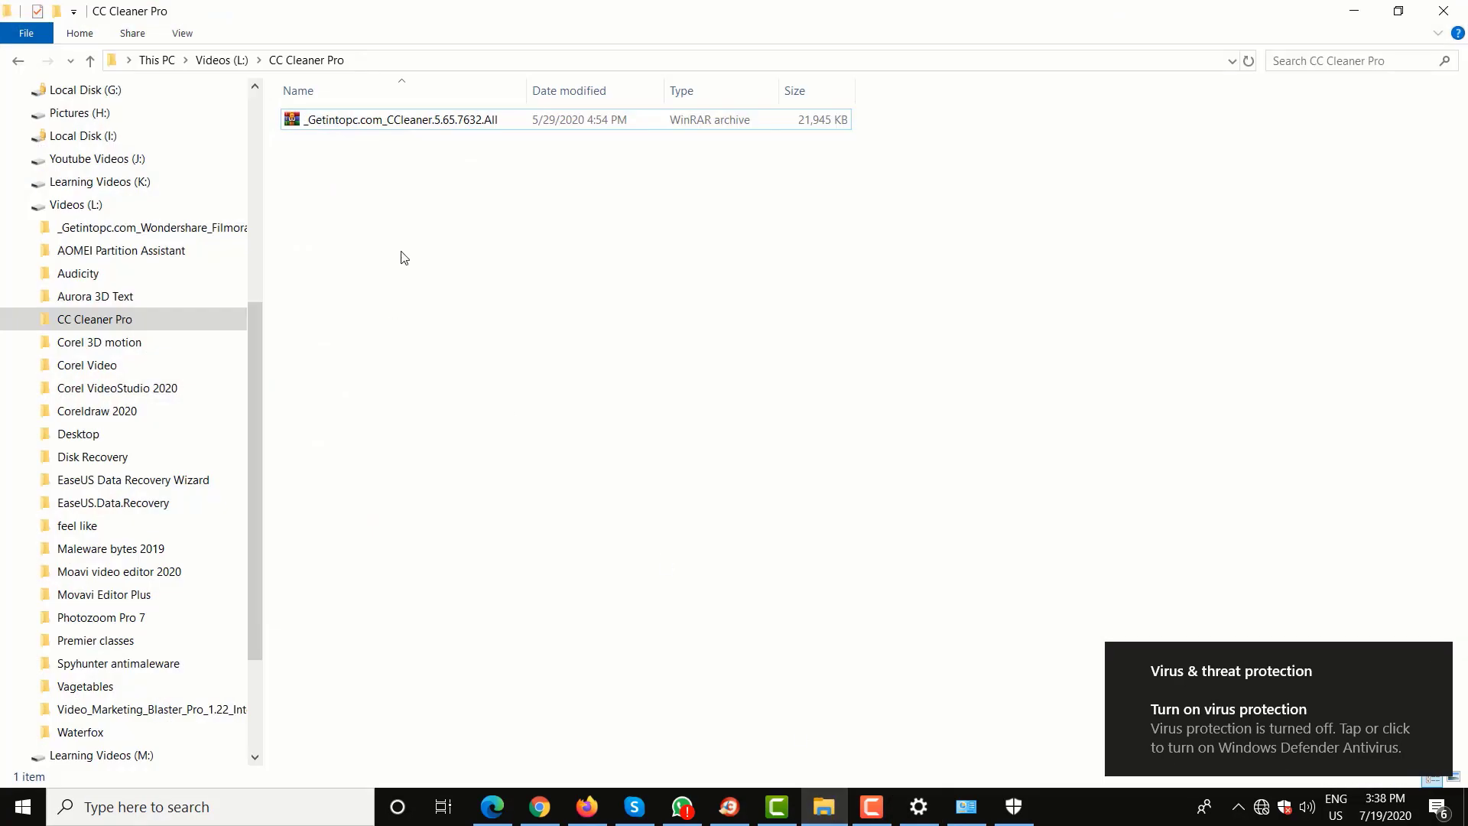
pyautogui.click(367, 121)
pyautogui.rightClick(361, 122)
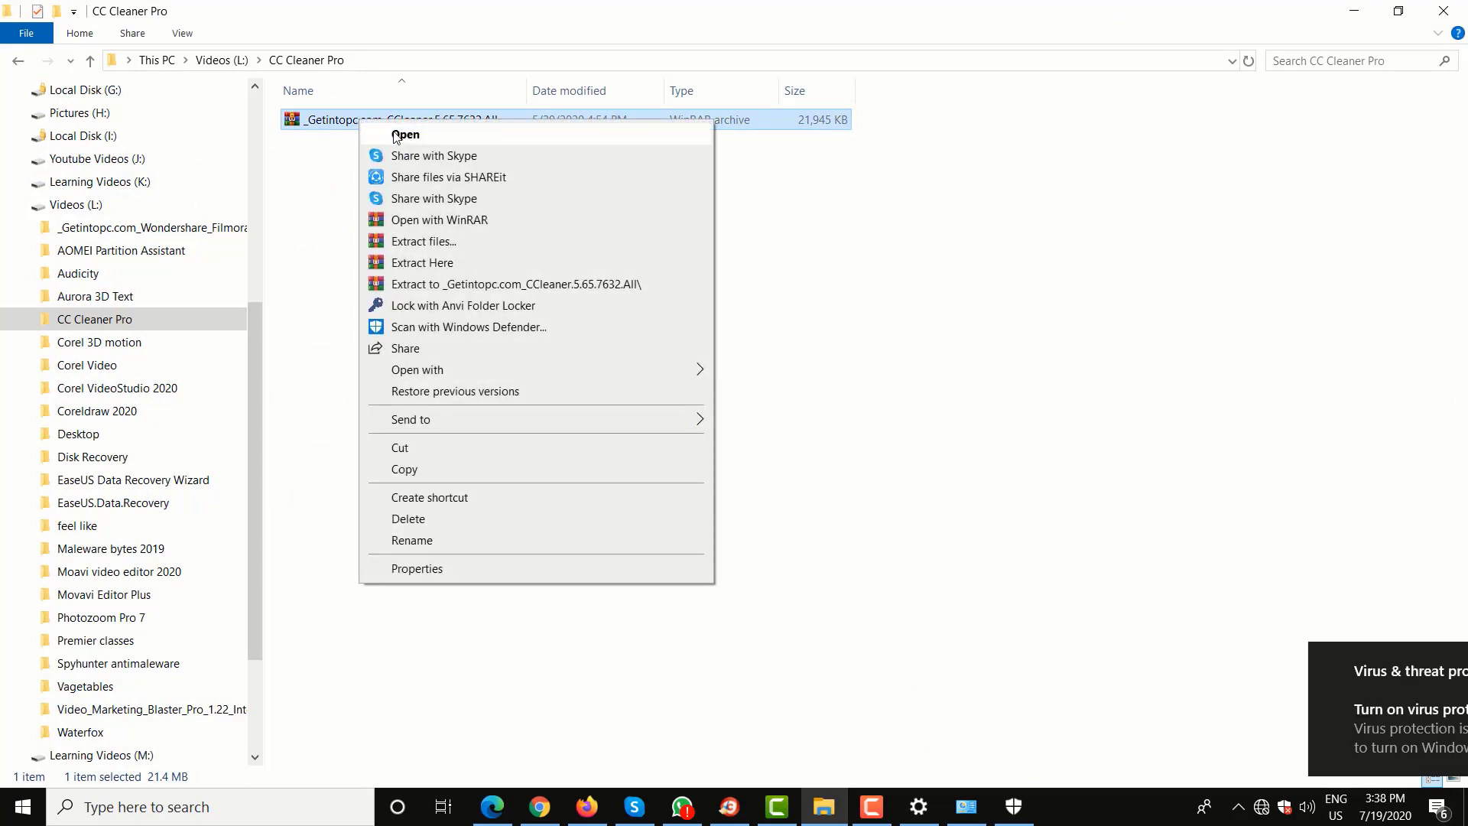
pyautogui.click(511, 290)
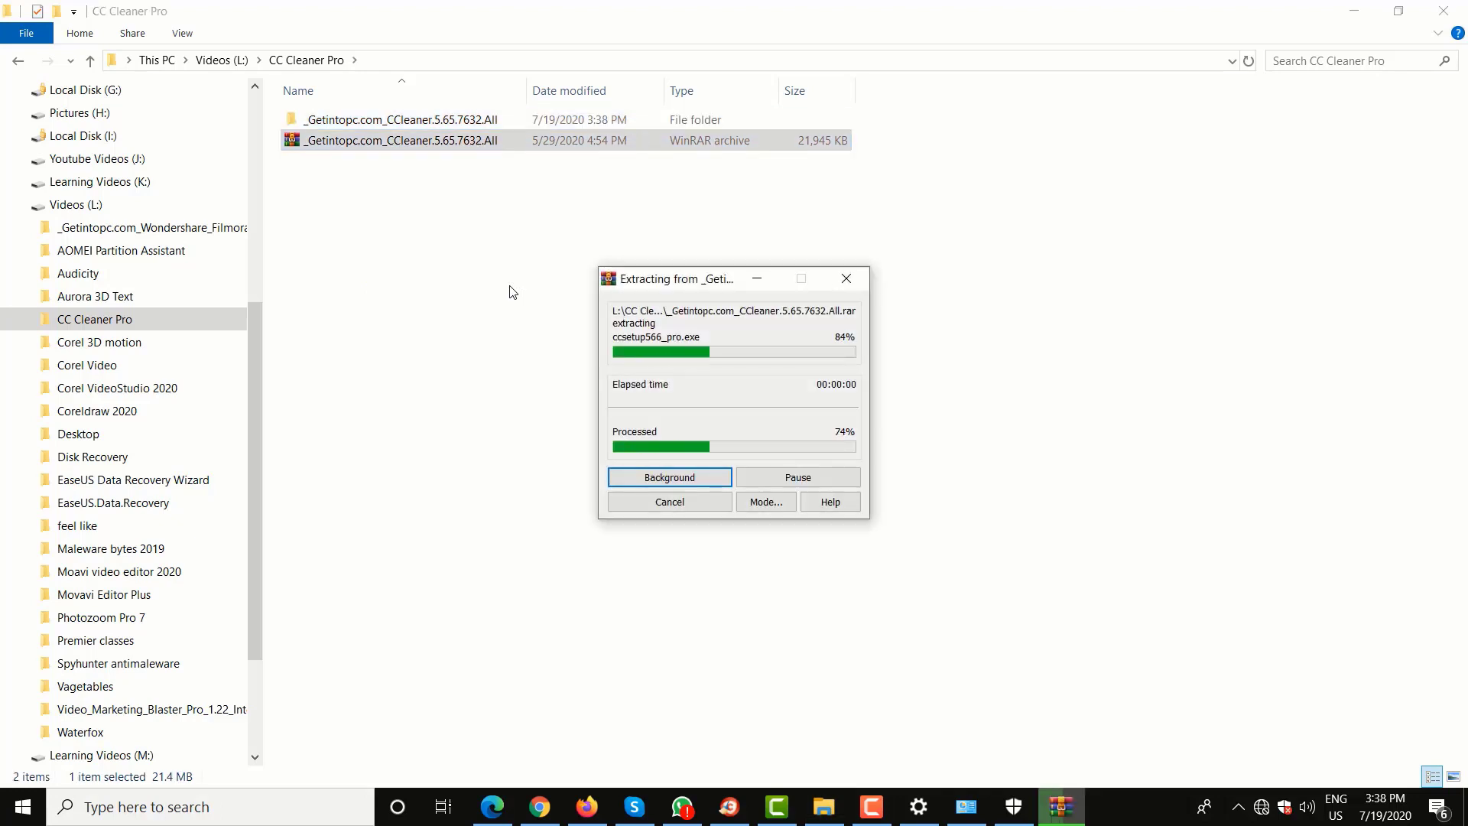
# Open the extracted _Getintopc.com_CCleaner.5.65.7632.All folder and its CCleaner_Professional_5.66.7716_Multilingual subfolder
pyautogui.click(339, 122)
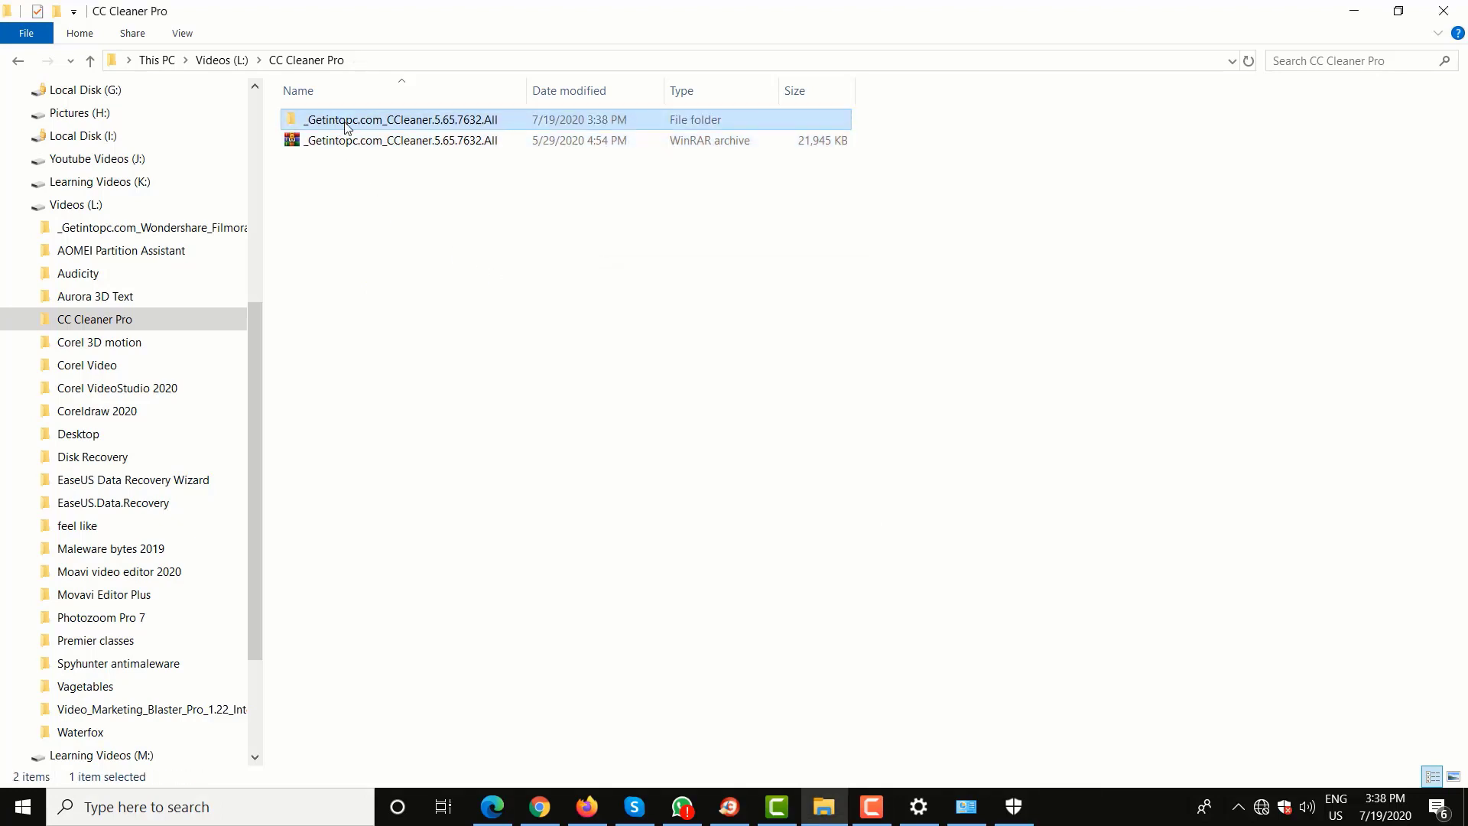
pyautogui.doubleClick(348, 122)
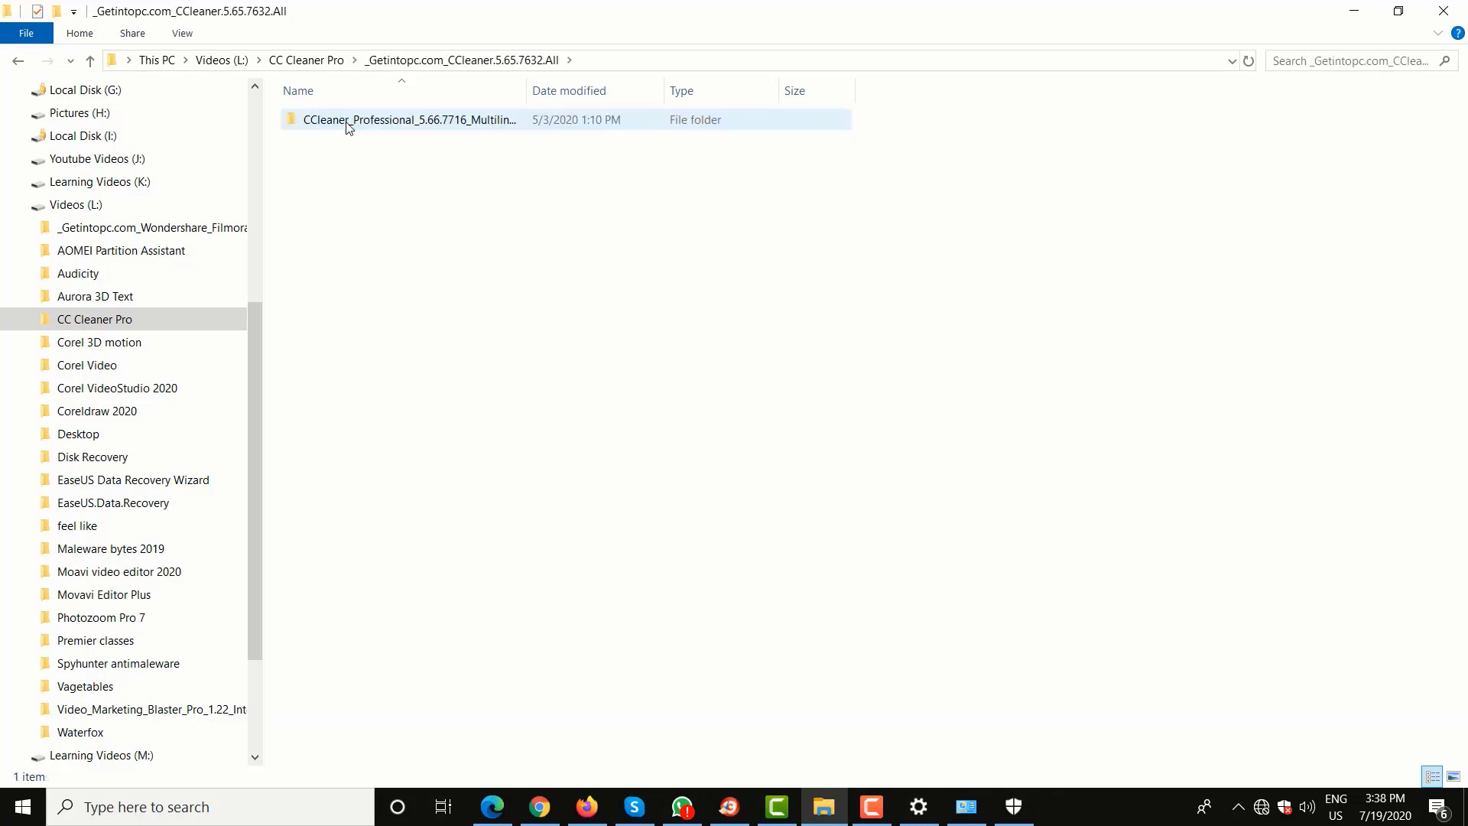
pyautogui.doubleClick(345, 127)
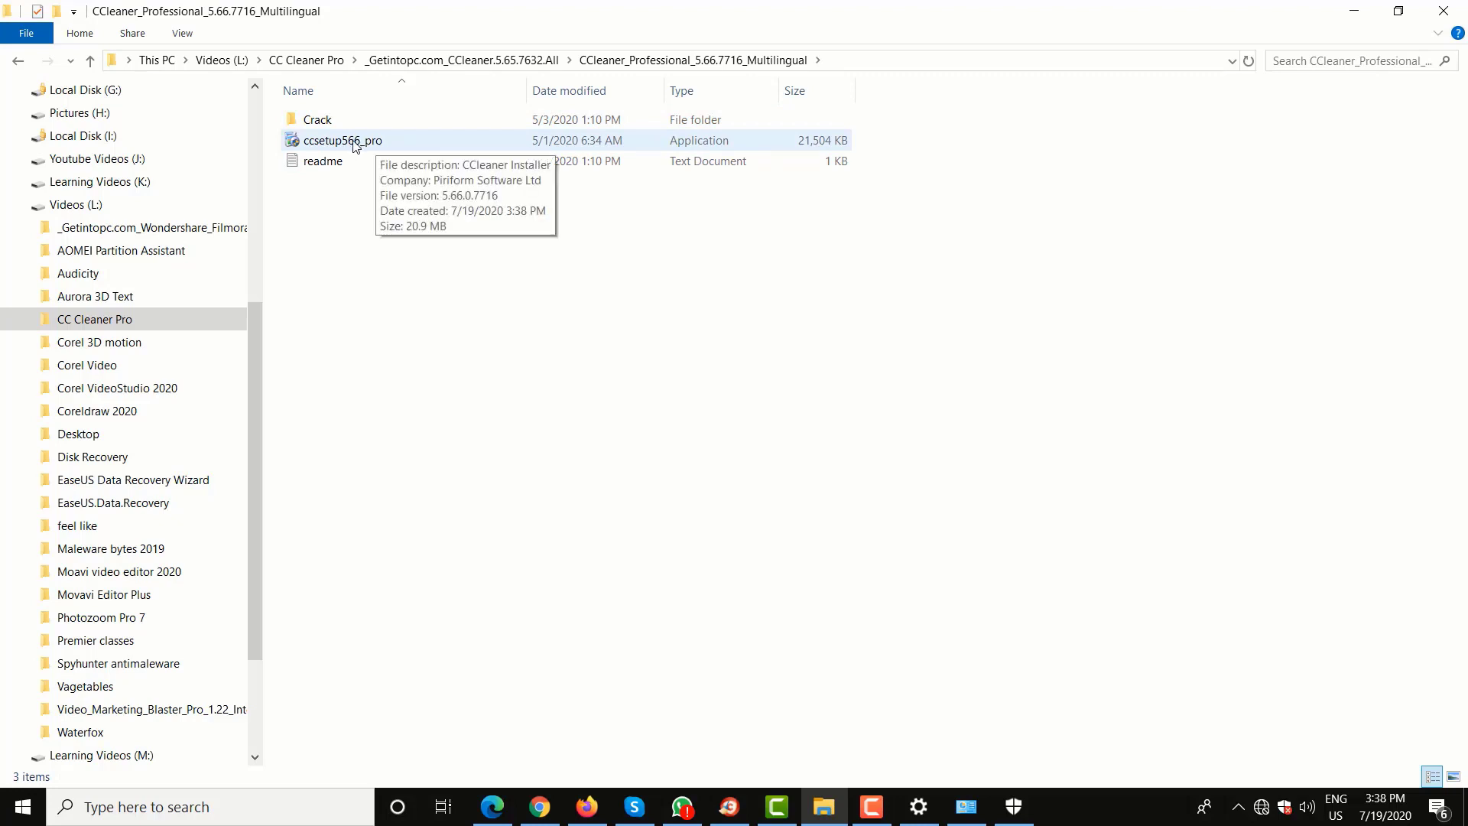
# Run the ccsetup566_pro installer as administrator
pyautogui.click(355, 146)
pyautogui.rightClick(356, 146)
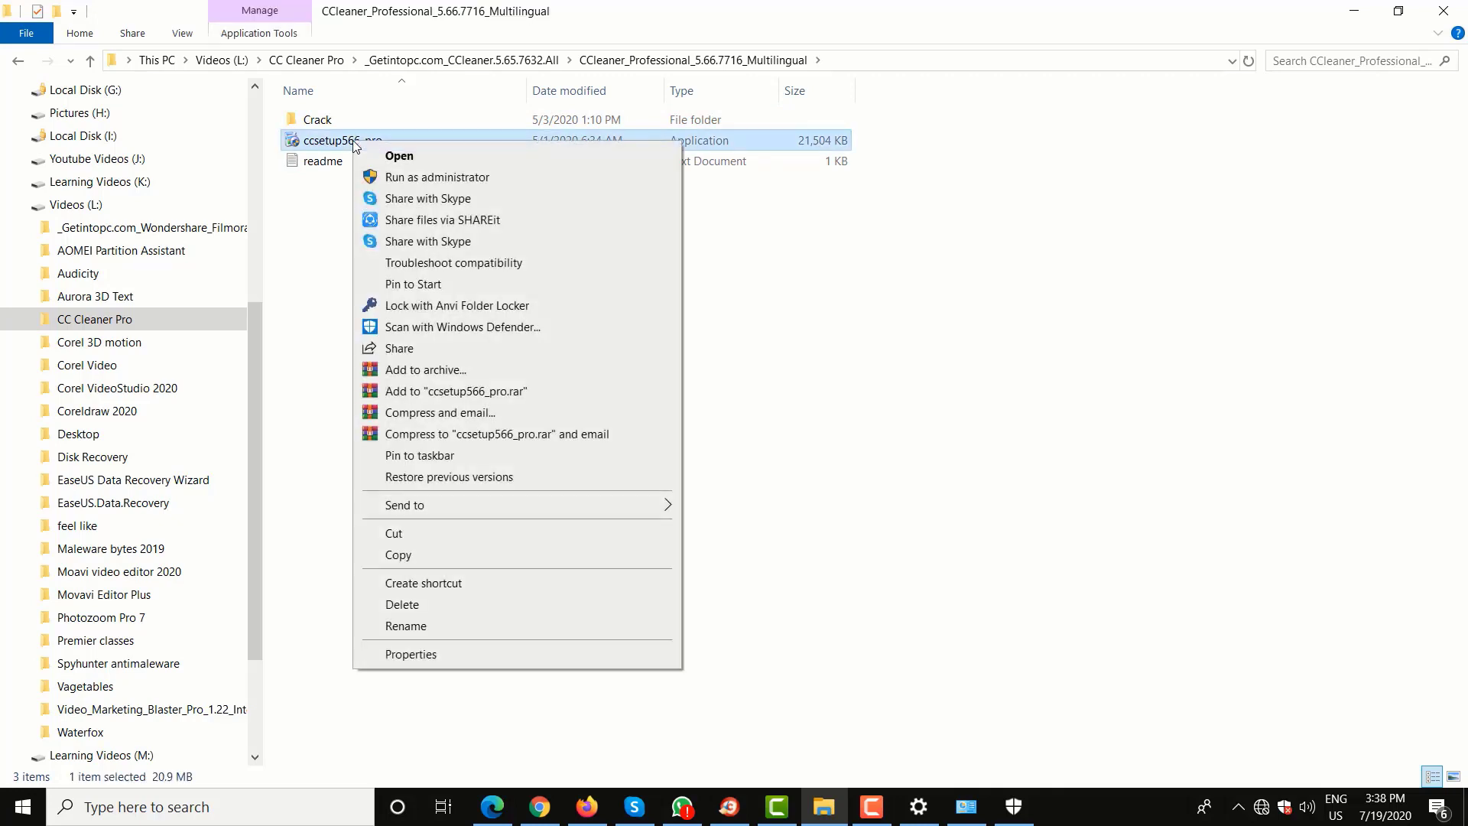
pyautogui.click(413, 177)
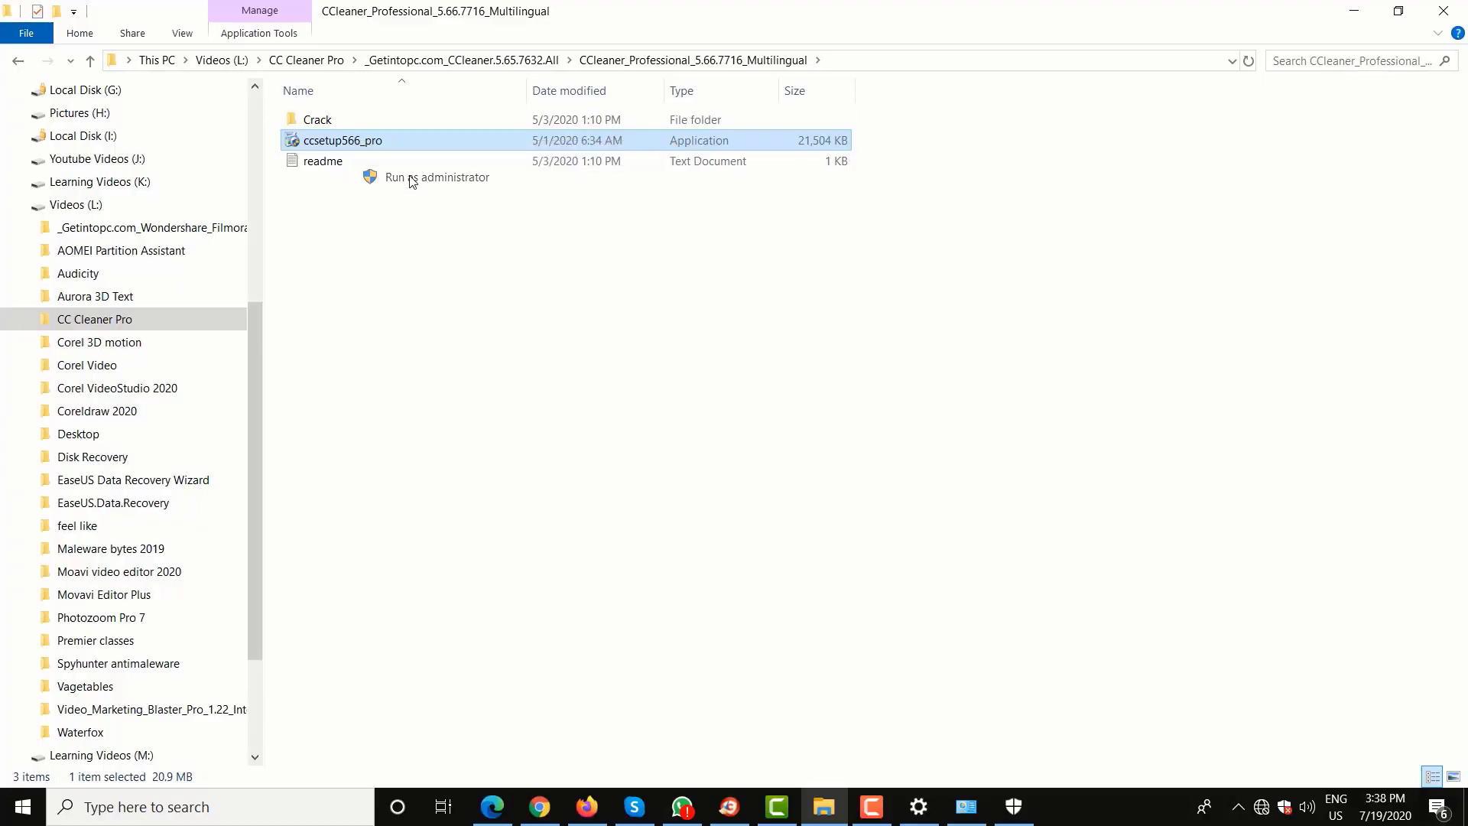
pyautogui.click(413, 177)
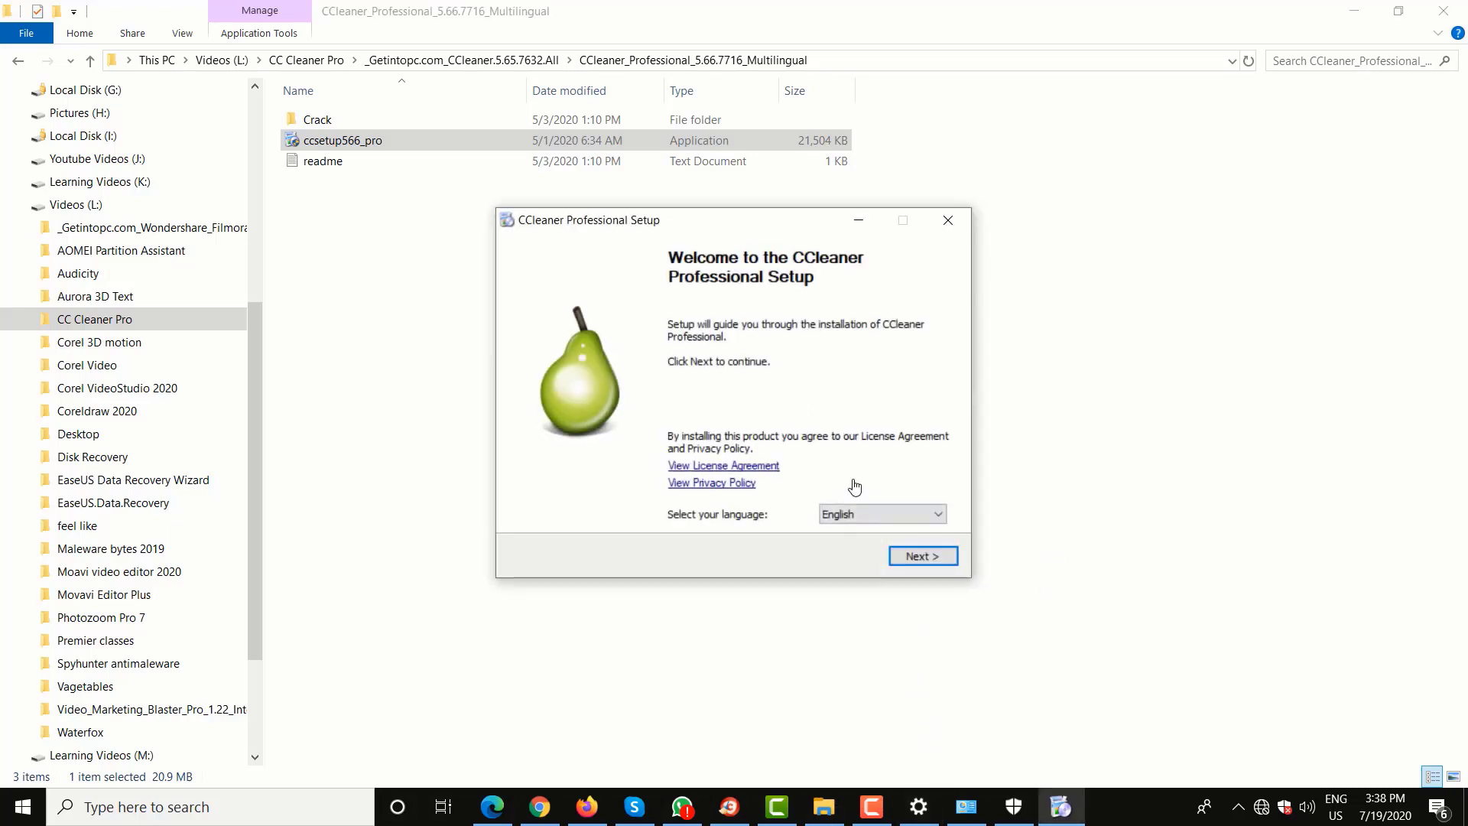
# Install CCleaner Professional without the 'Open CCleaner...' Recycle Bin option, and finish setup without running the program or viewing release notes
pyautogui.click(929, 562)
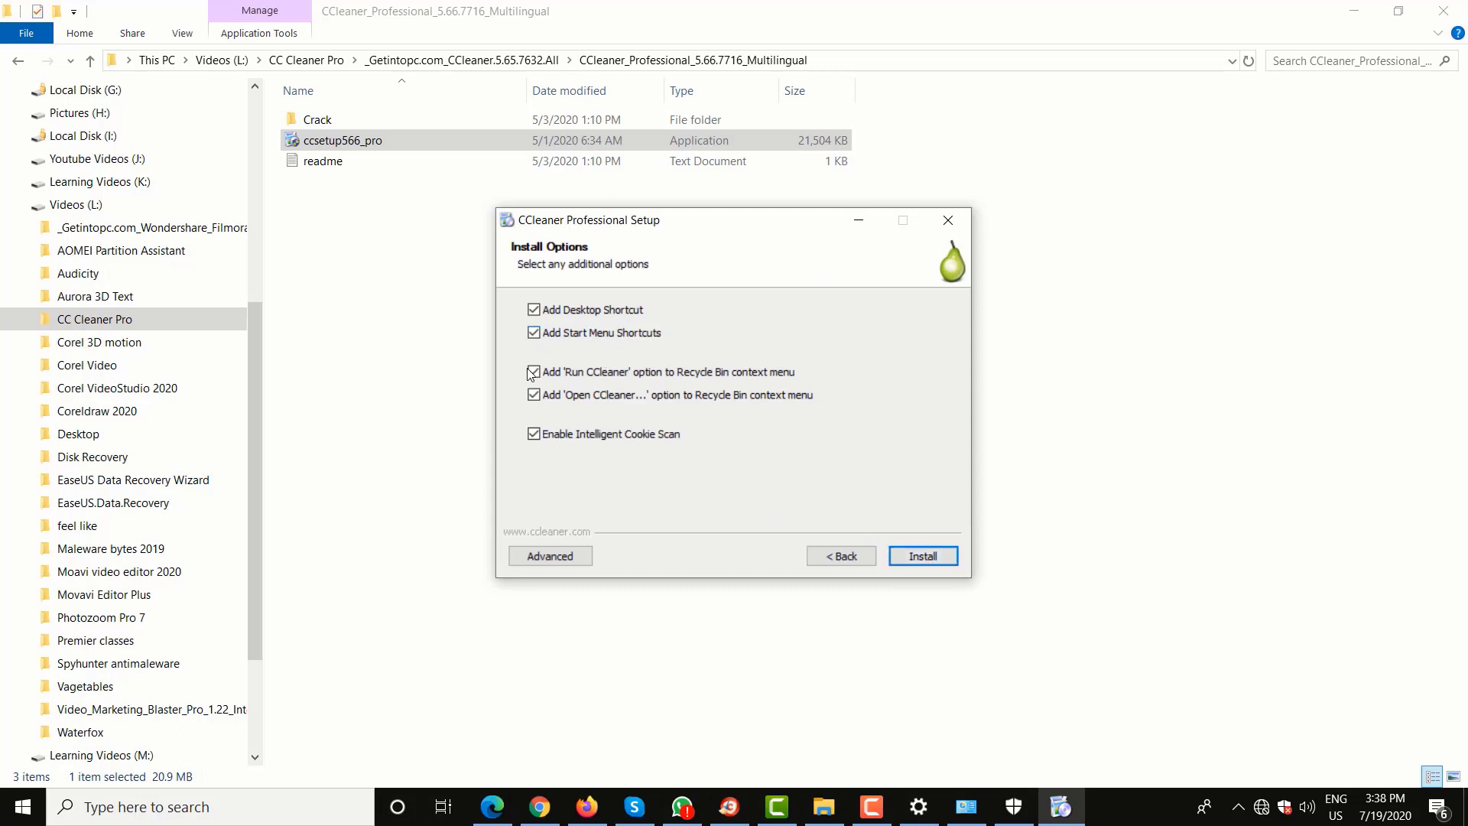
pyautogui.click(535, 395)
pyautogui.click(943, 563)
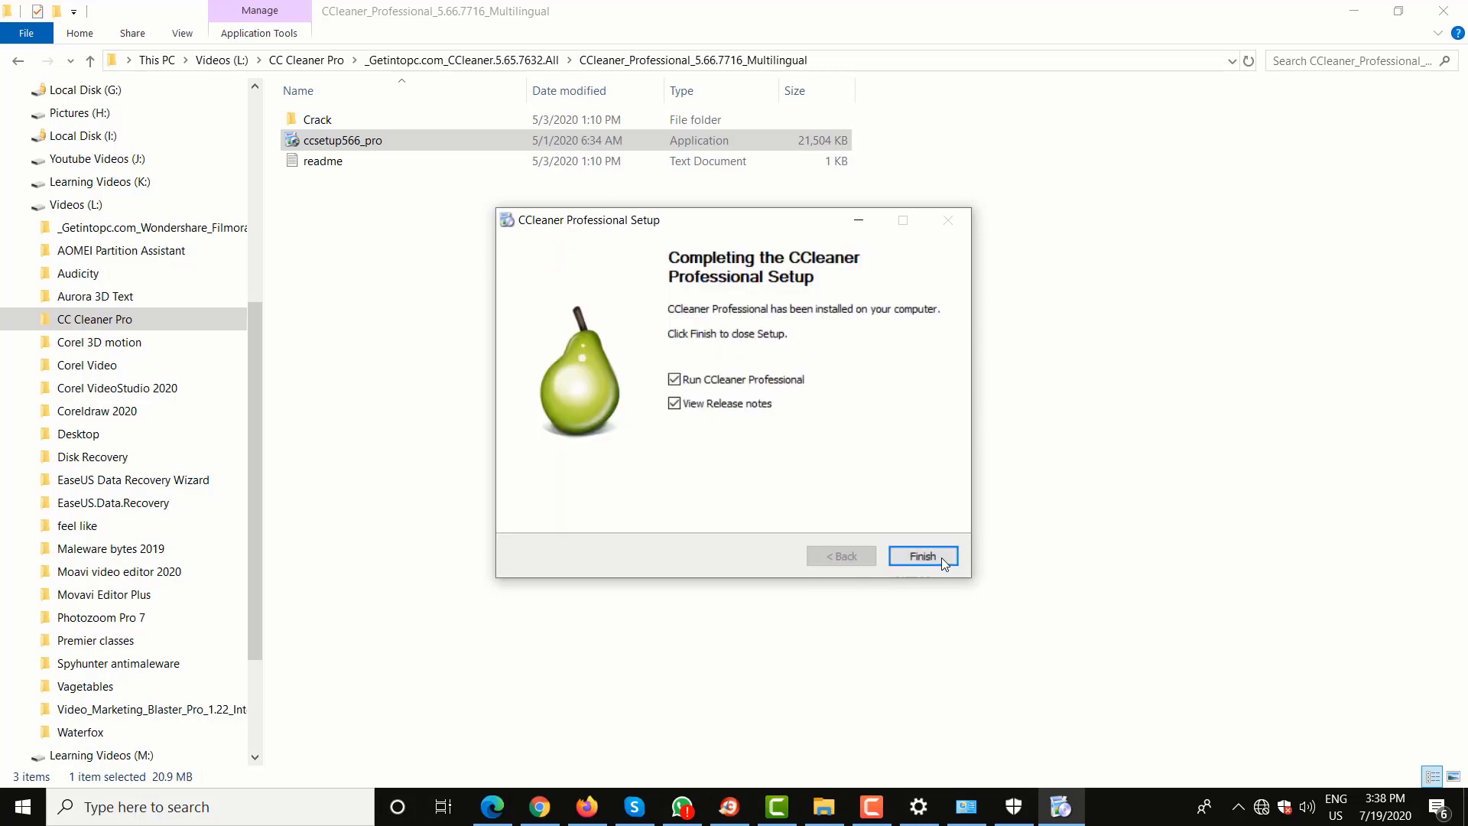
pyautogui.click(675, 381)
pyautogui.click(676, 405)
pyautogui.click(926, 557)
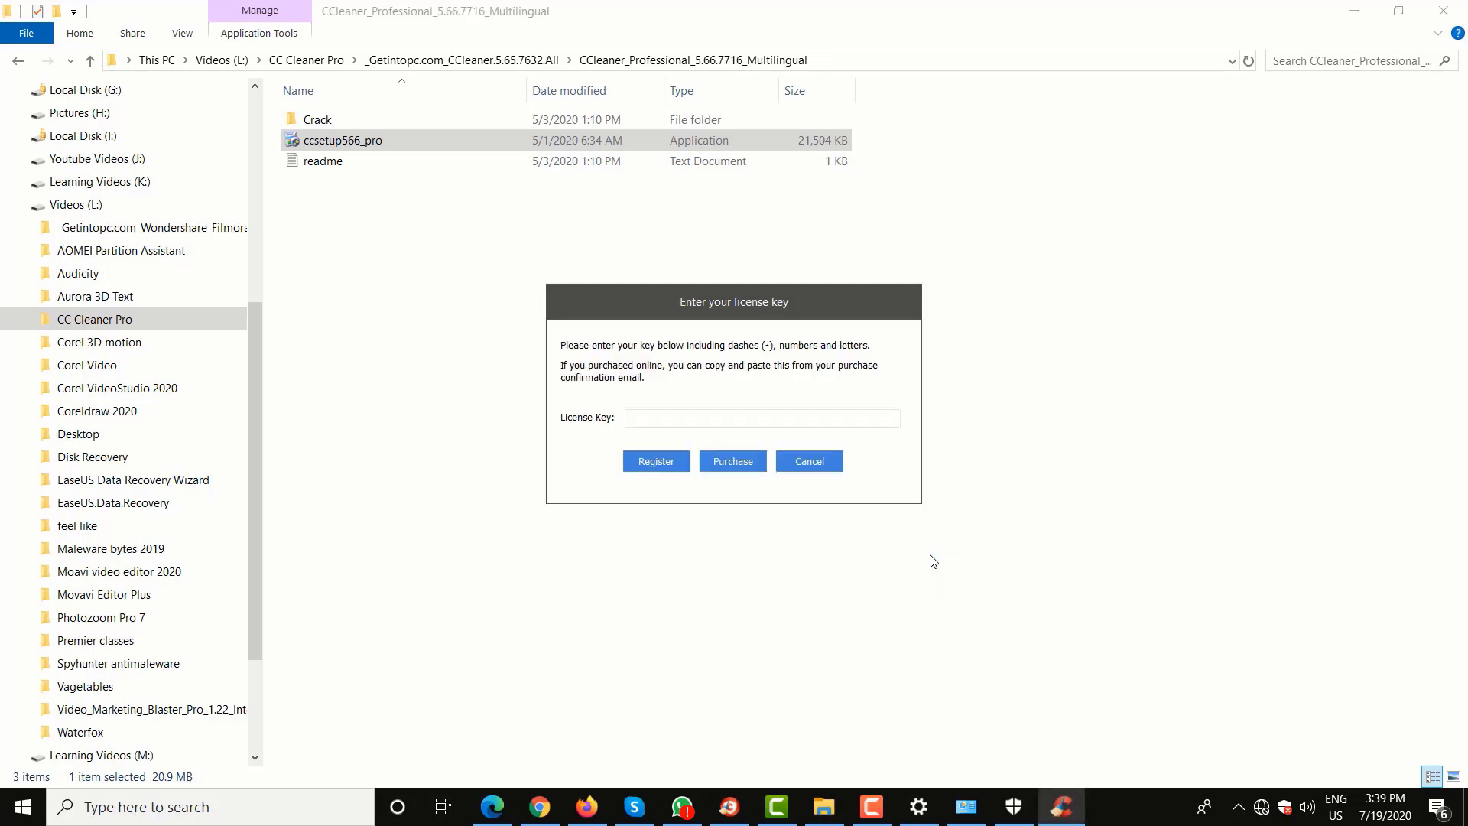
# Open the Crack folder and launch the Keymaker application
pyautogui.click(315, 122)
pyautogui.rightClick(315, 123)
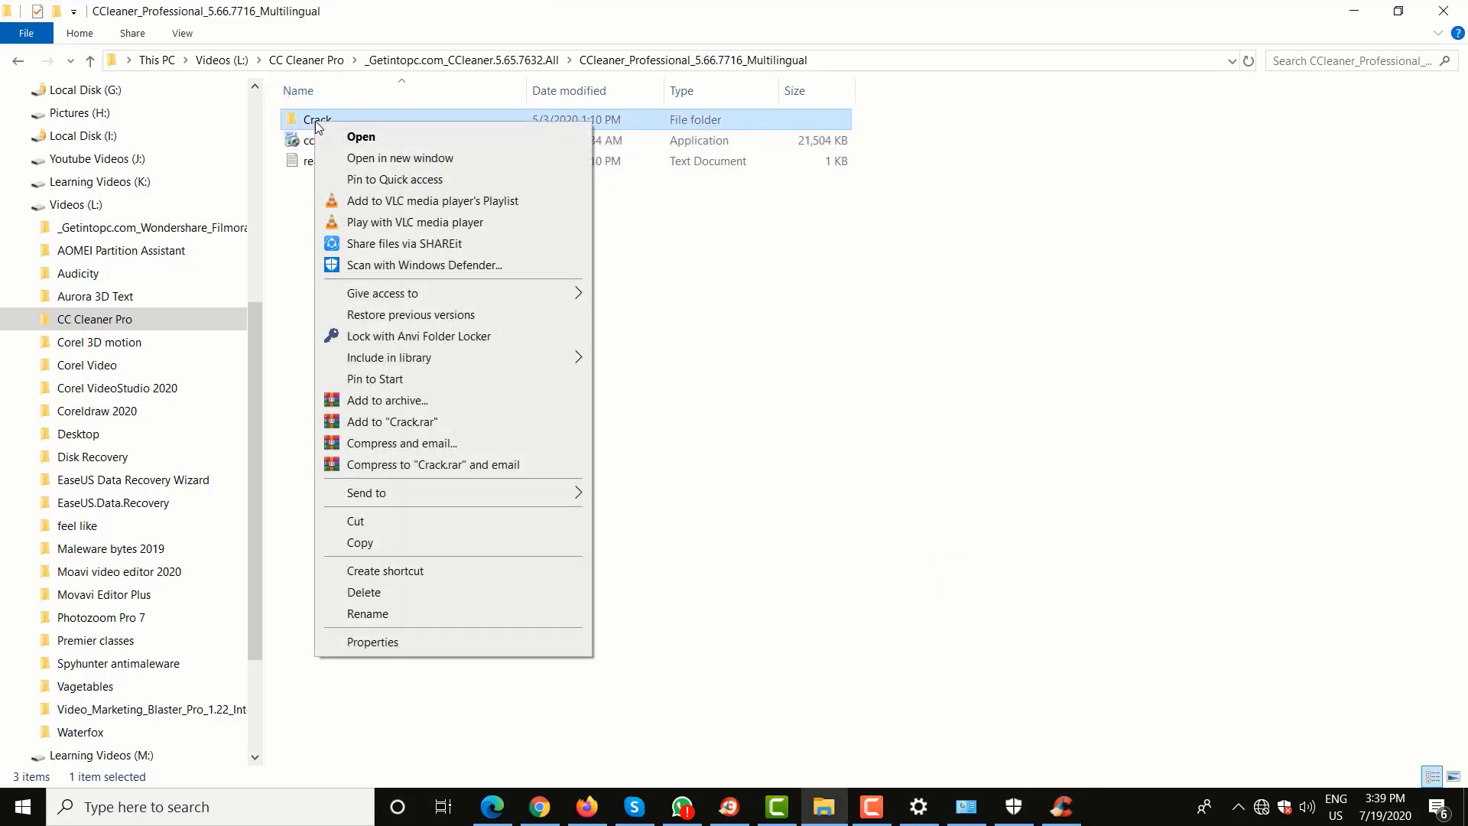
pyautogui.click(353, 137)
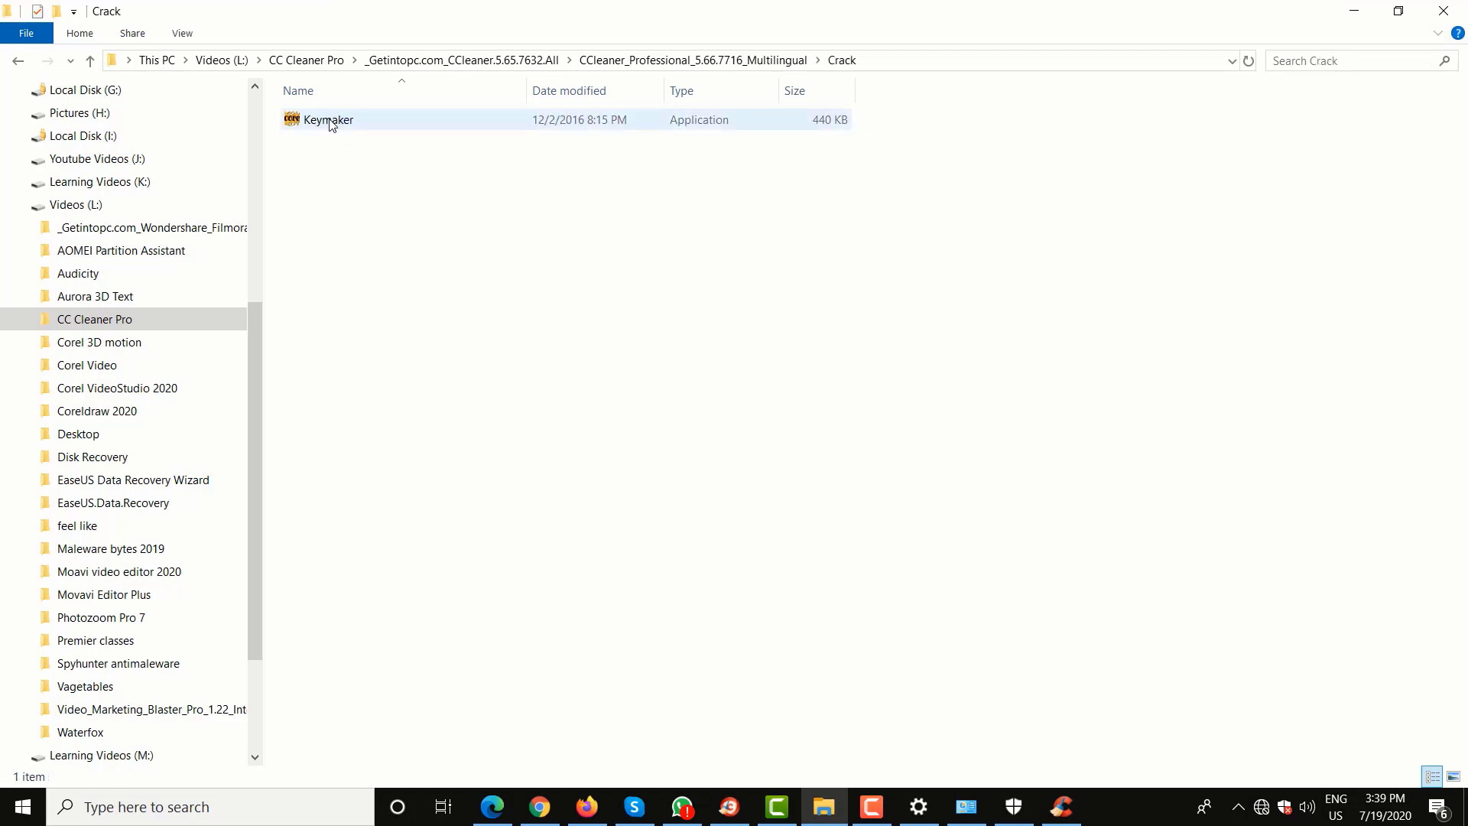
pyautogui.click(330, 123)
pyautogui.doubleClick(330, 123)
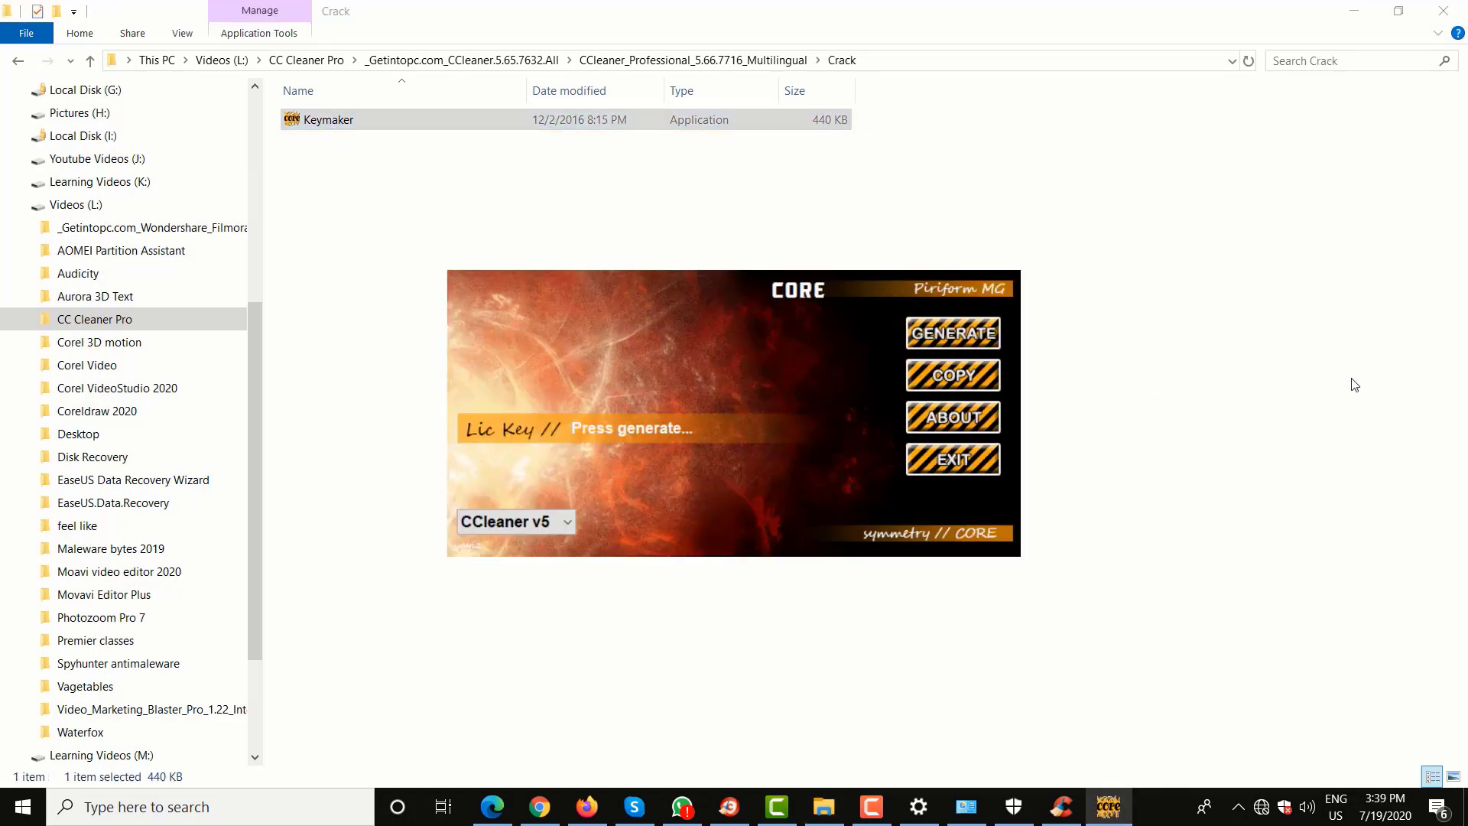
# Generate a license key for CCleaner v5 in Keymaker and copy it
pyautogui.click(939, 338)
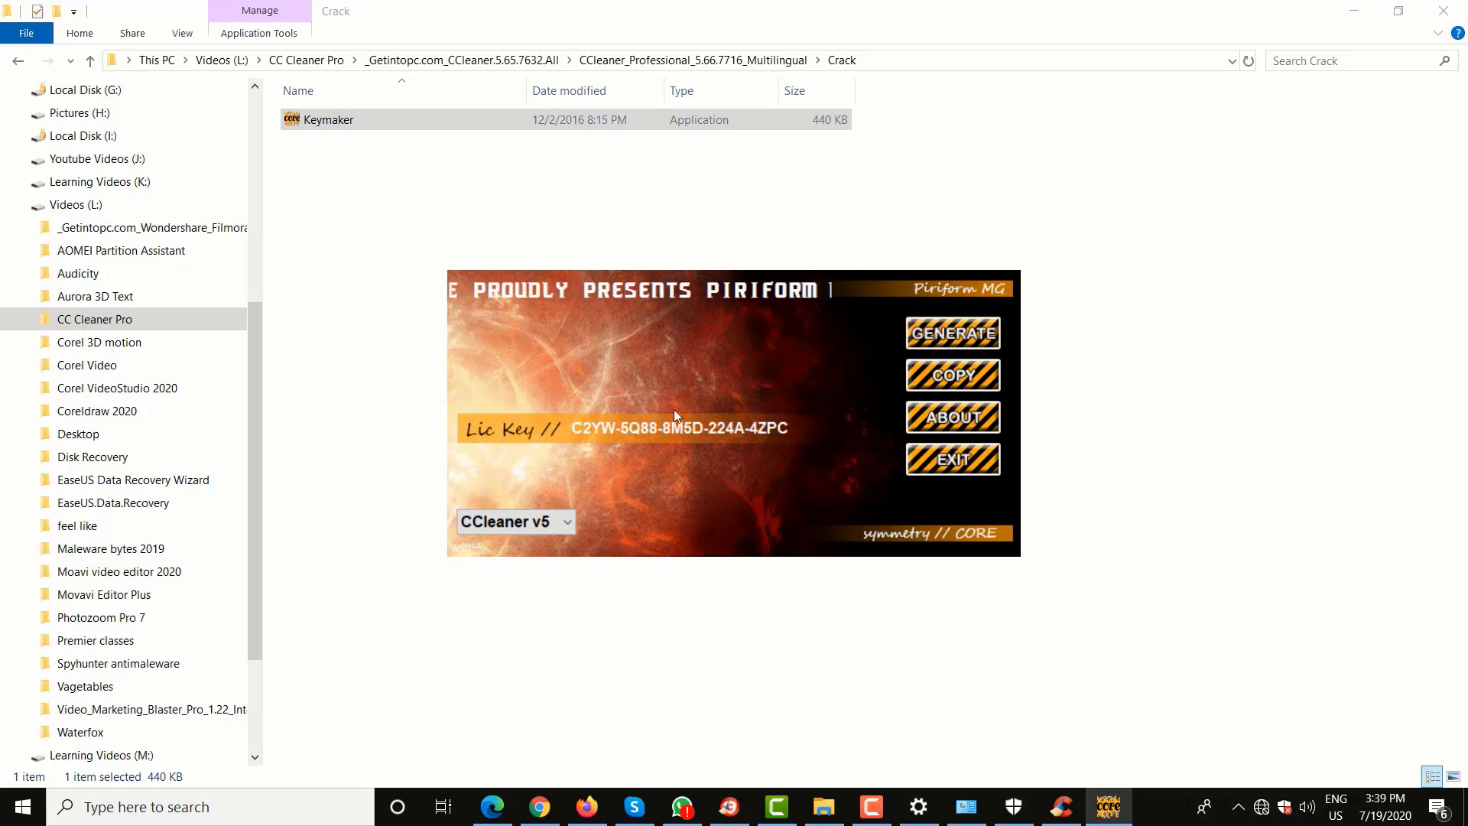
pyautogui.moveTo(573, 429); pyautogui.dragTo(790, 429)
pyautogui.rightClick(746, 427)
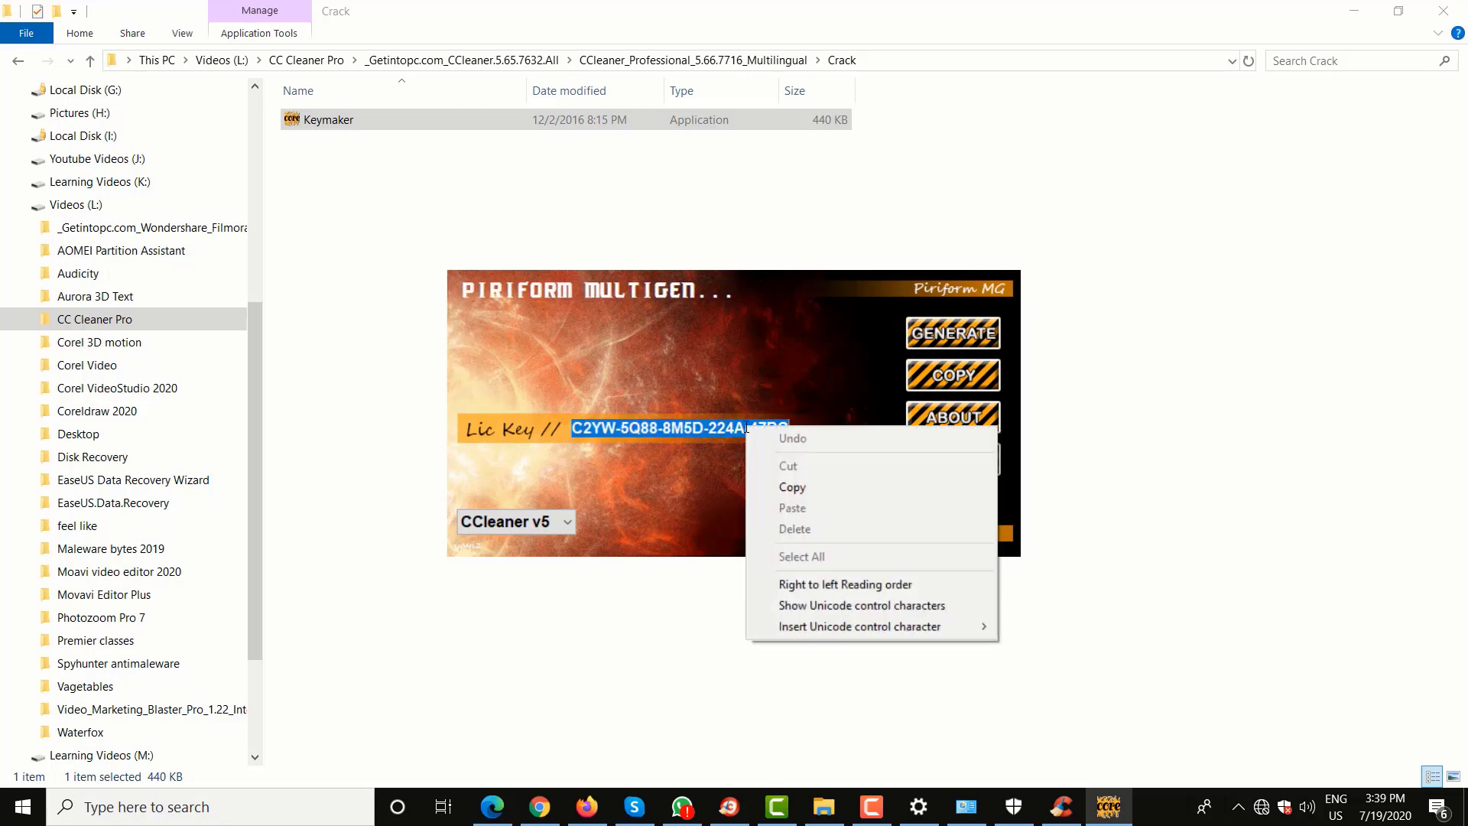
pyautogui.click(797, 488)
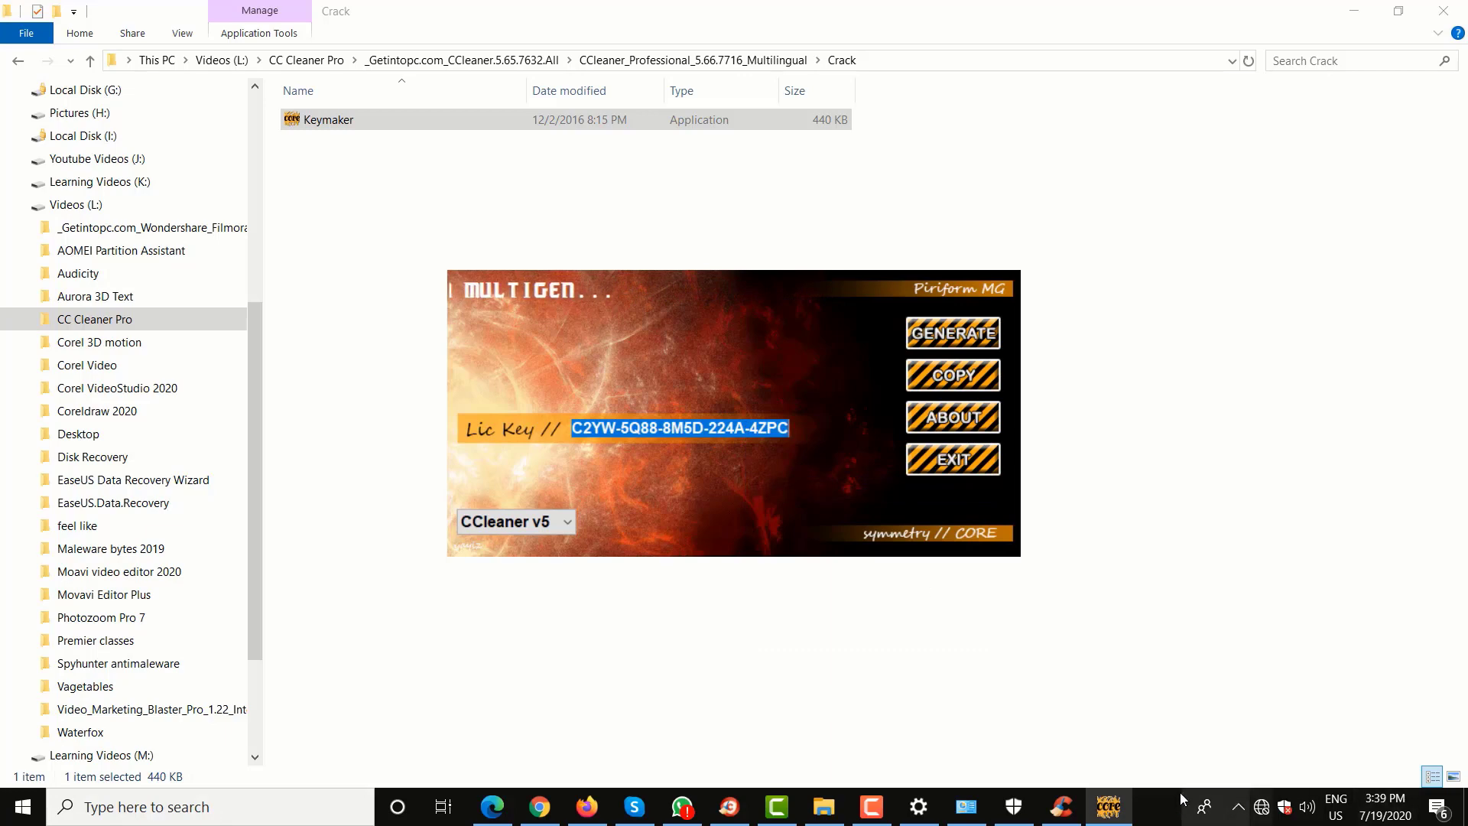
# Paste the license key into the CCleaner registration window, register with the registration name, and exit Keymaker
pyautogui.click(1061, 807)
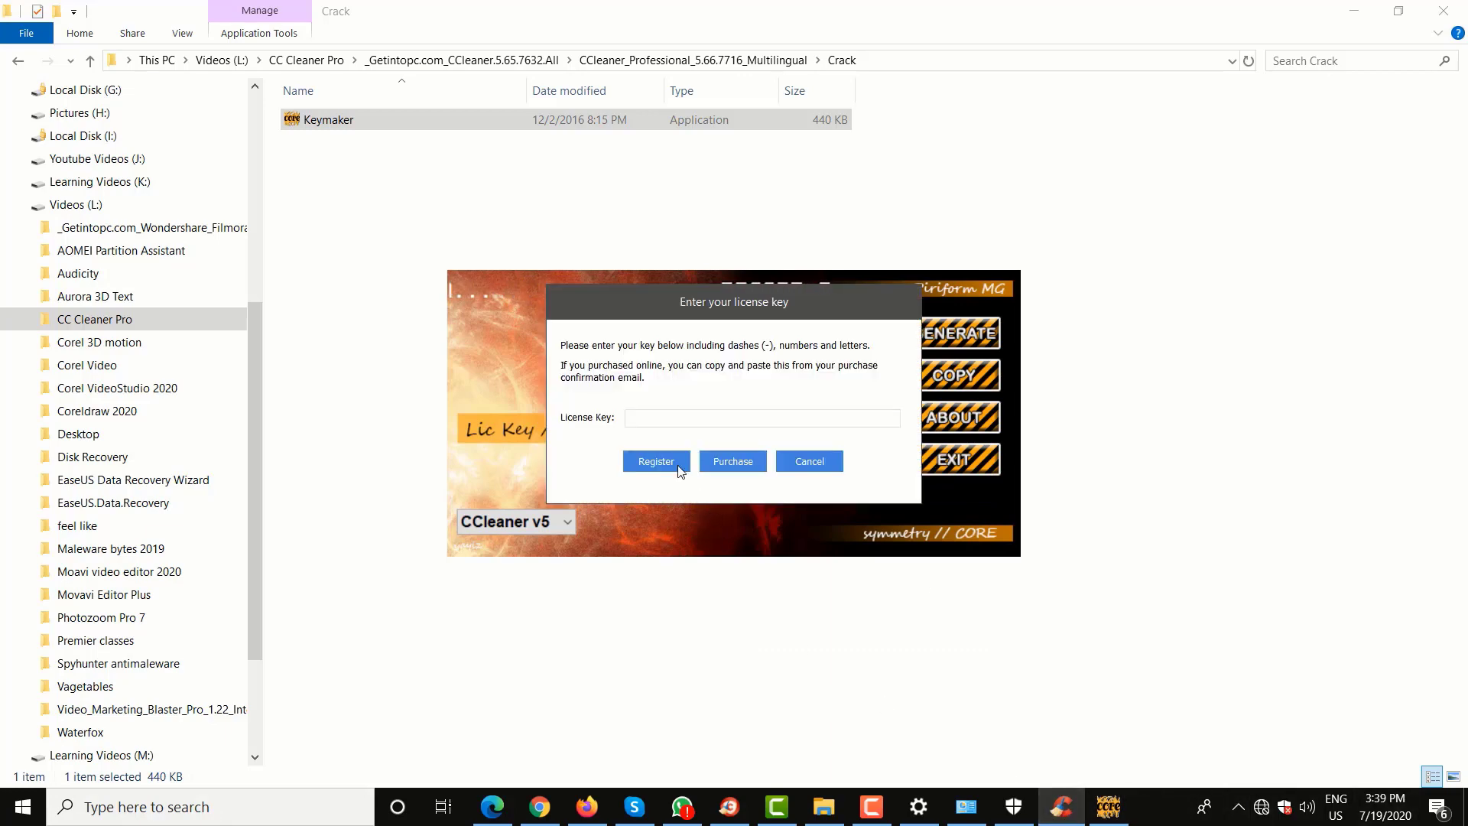
pyautogui.rightClick(647, 413)
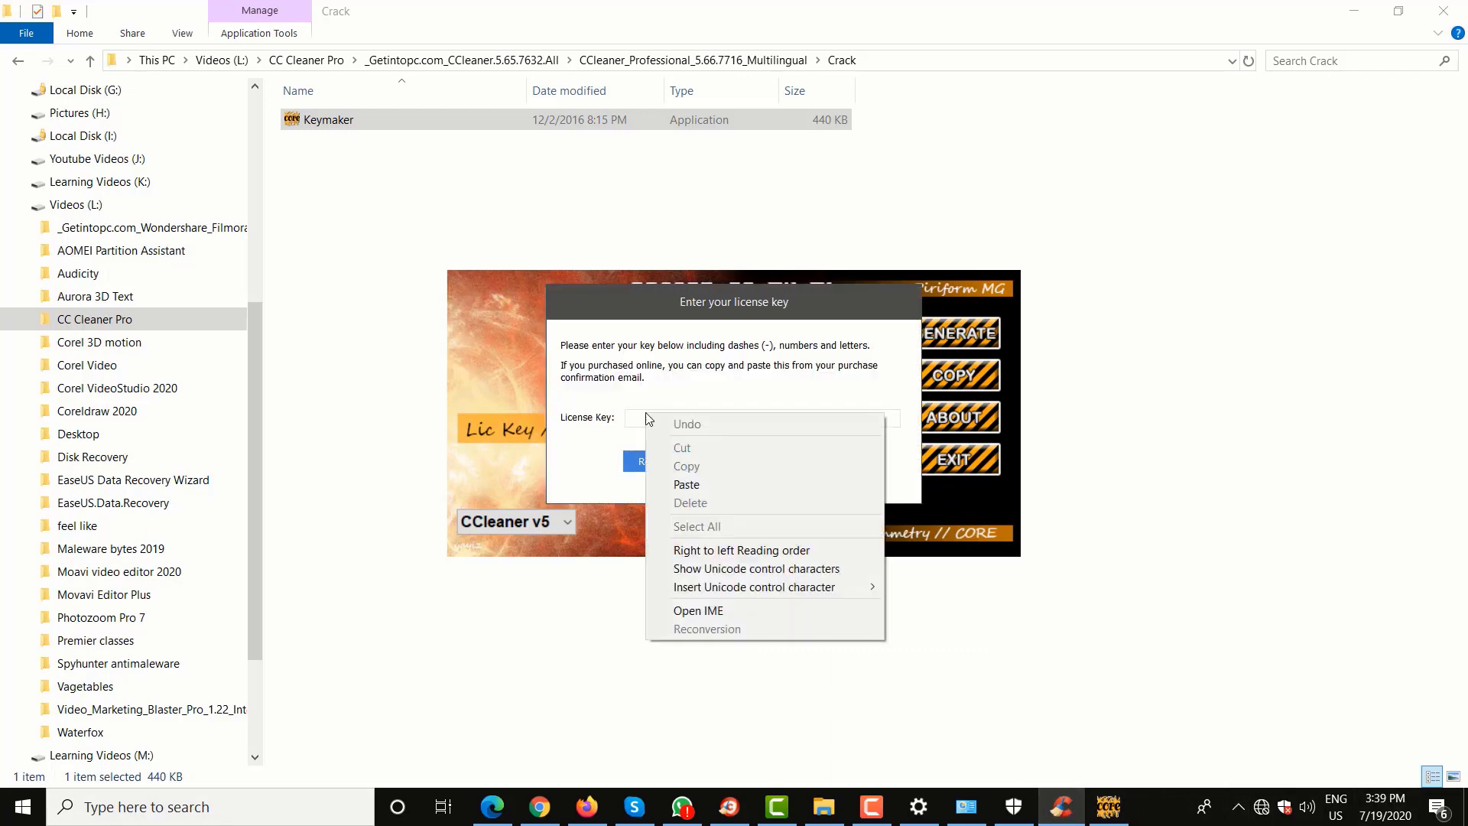
pyautogui.click(697, 485)
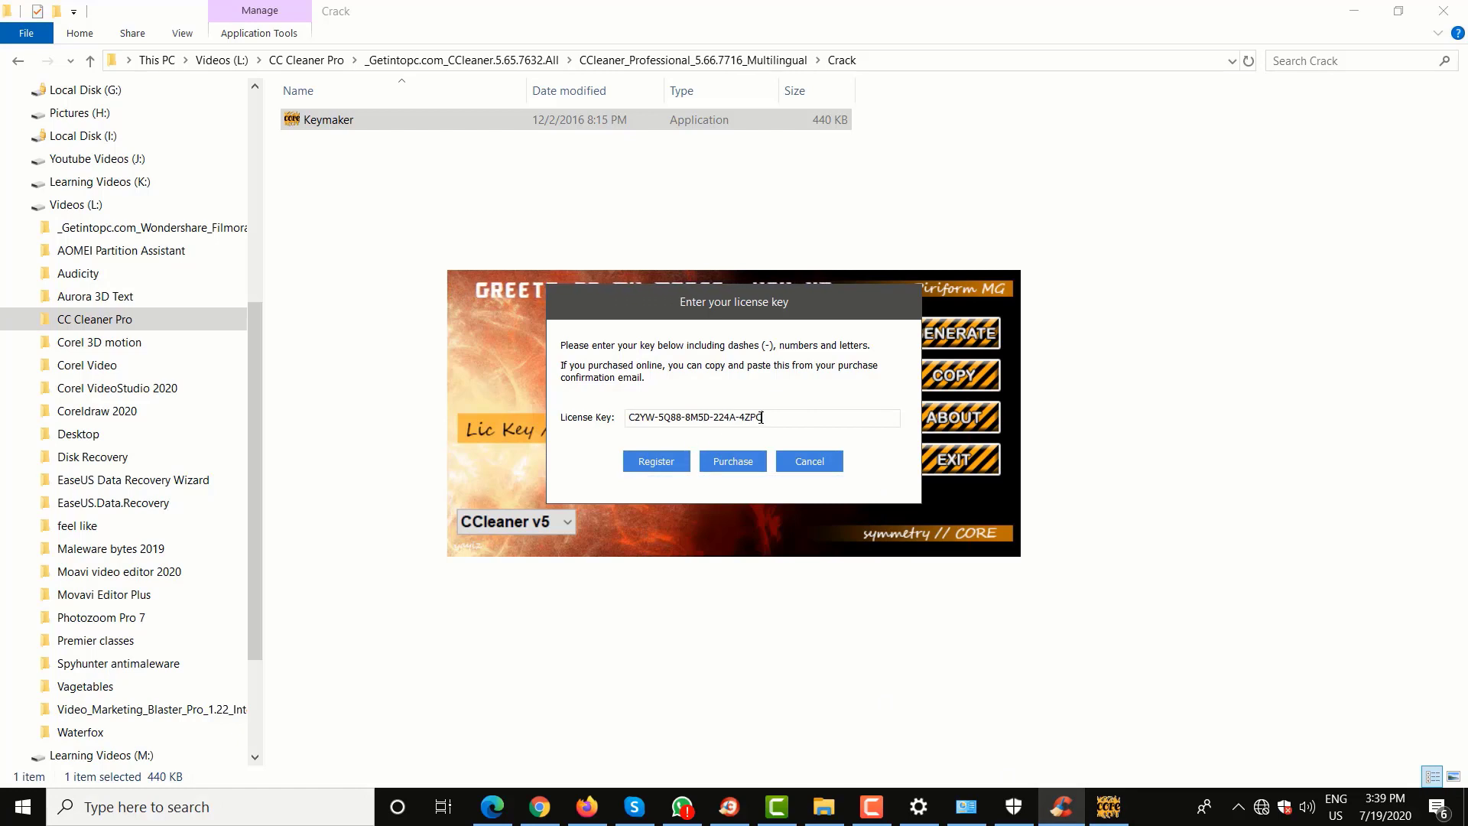
pyautogui.click(657, 461)
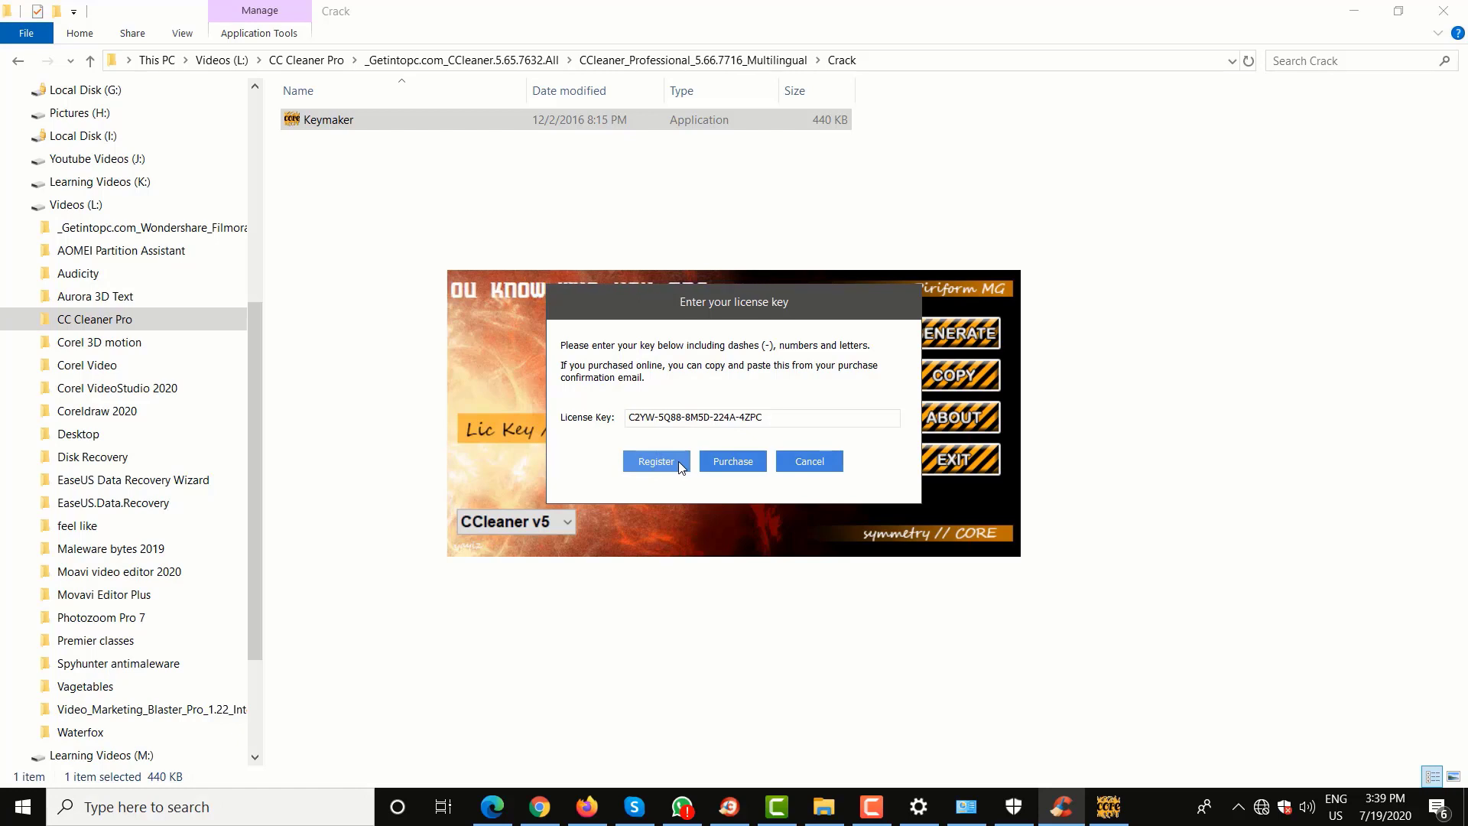
pyautogui.click(646, 459)
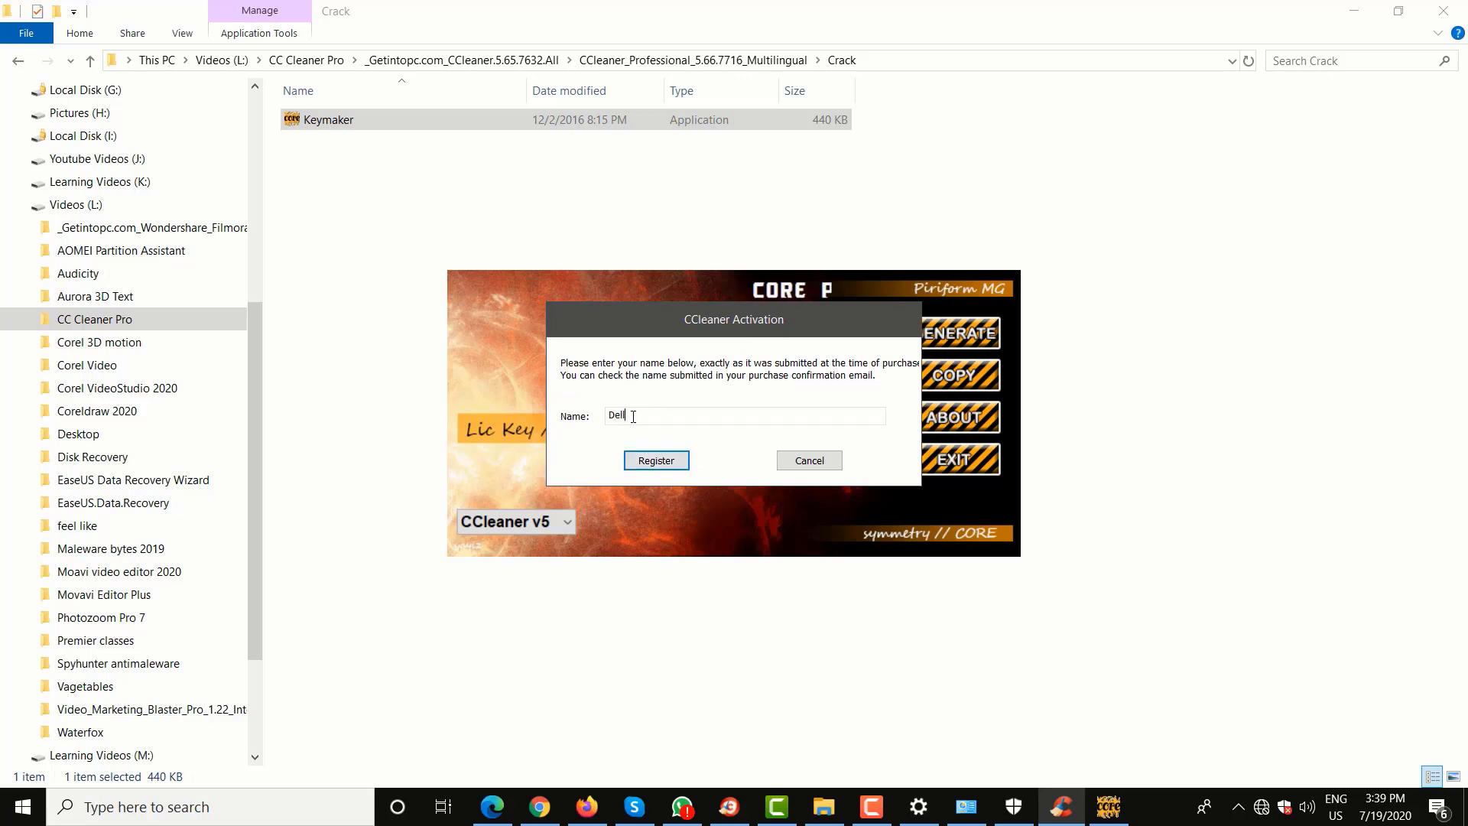
pyautogui.click(657, 462)
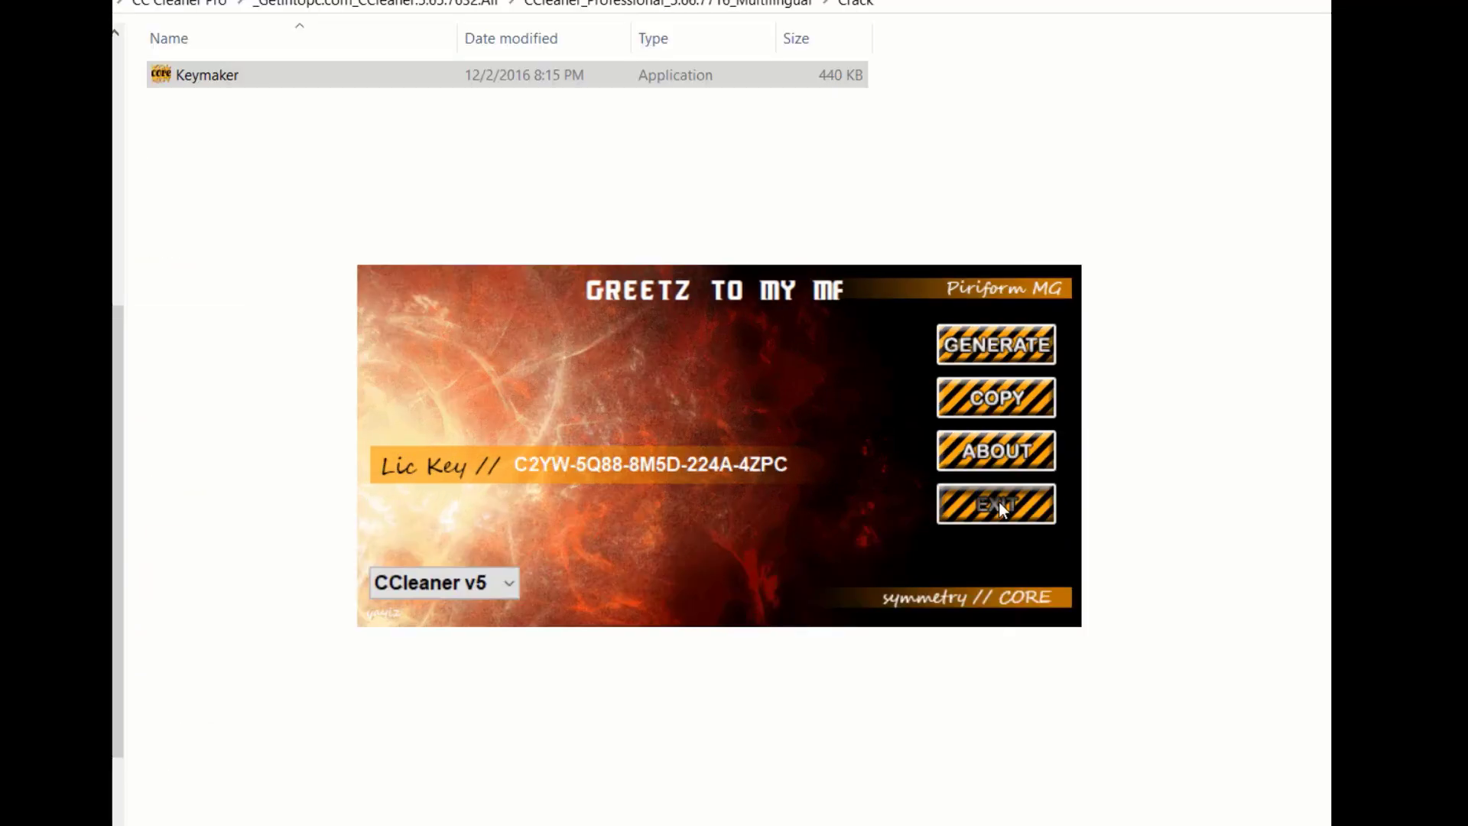
pyautogui.click(954, 460)
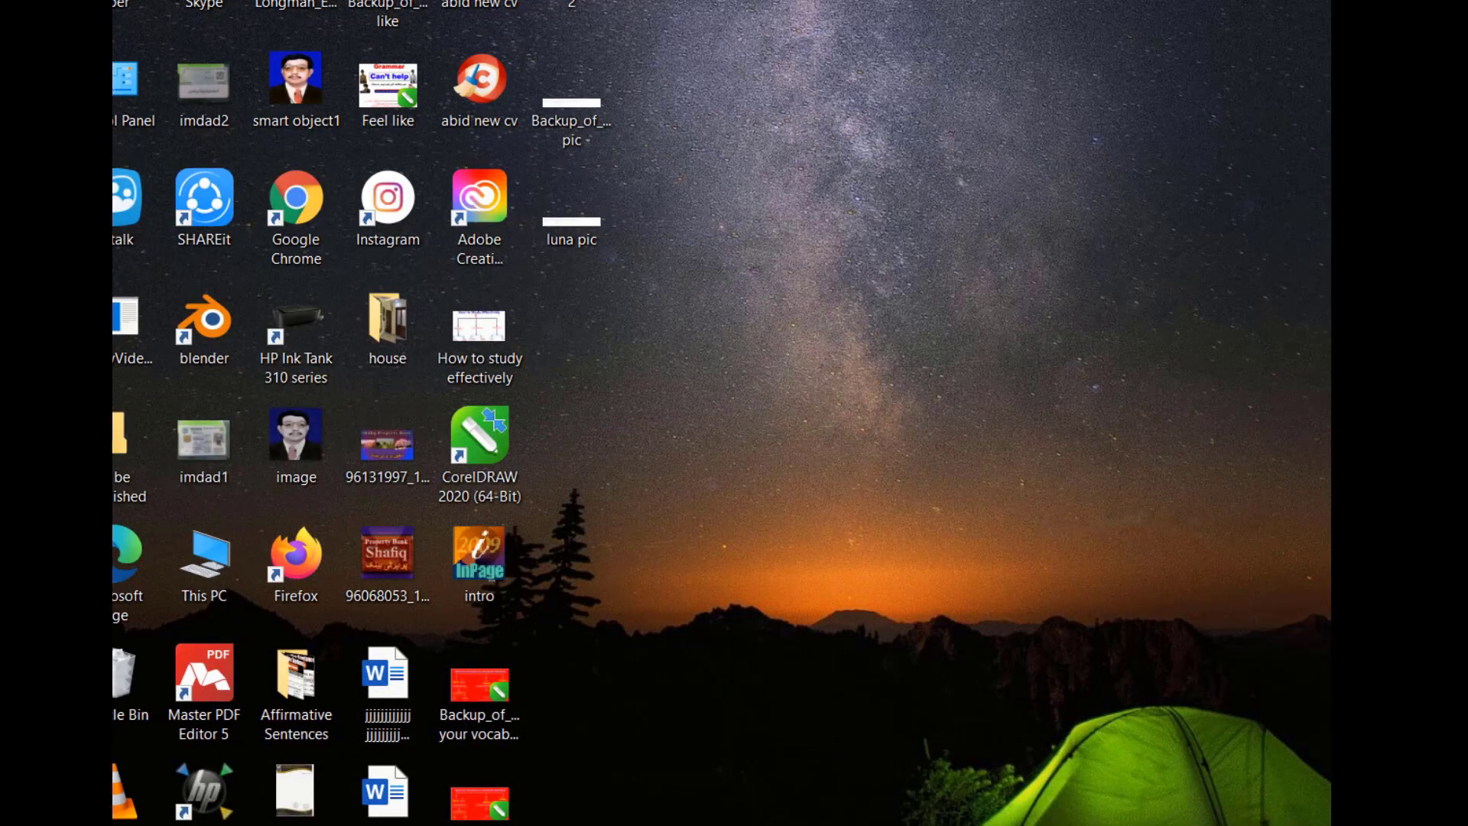
# Open CCleaner Professional from the desktop and accept the offer to take the PC Health Check
pyautogui.rightClick(113, 98)
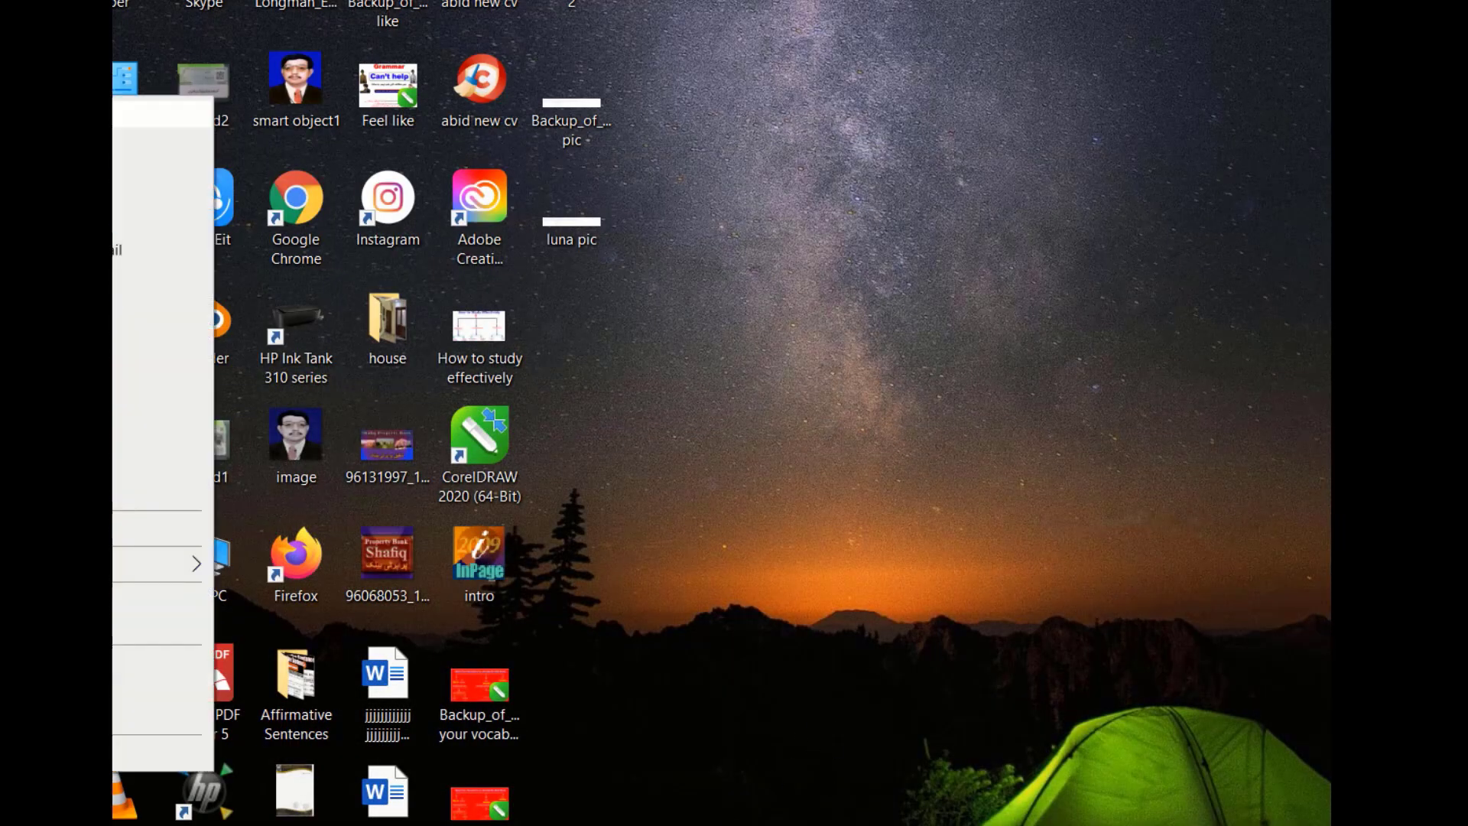
pyautogui.click(115, 113)
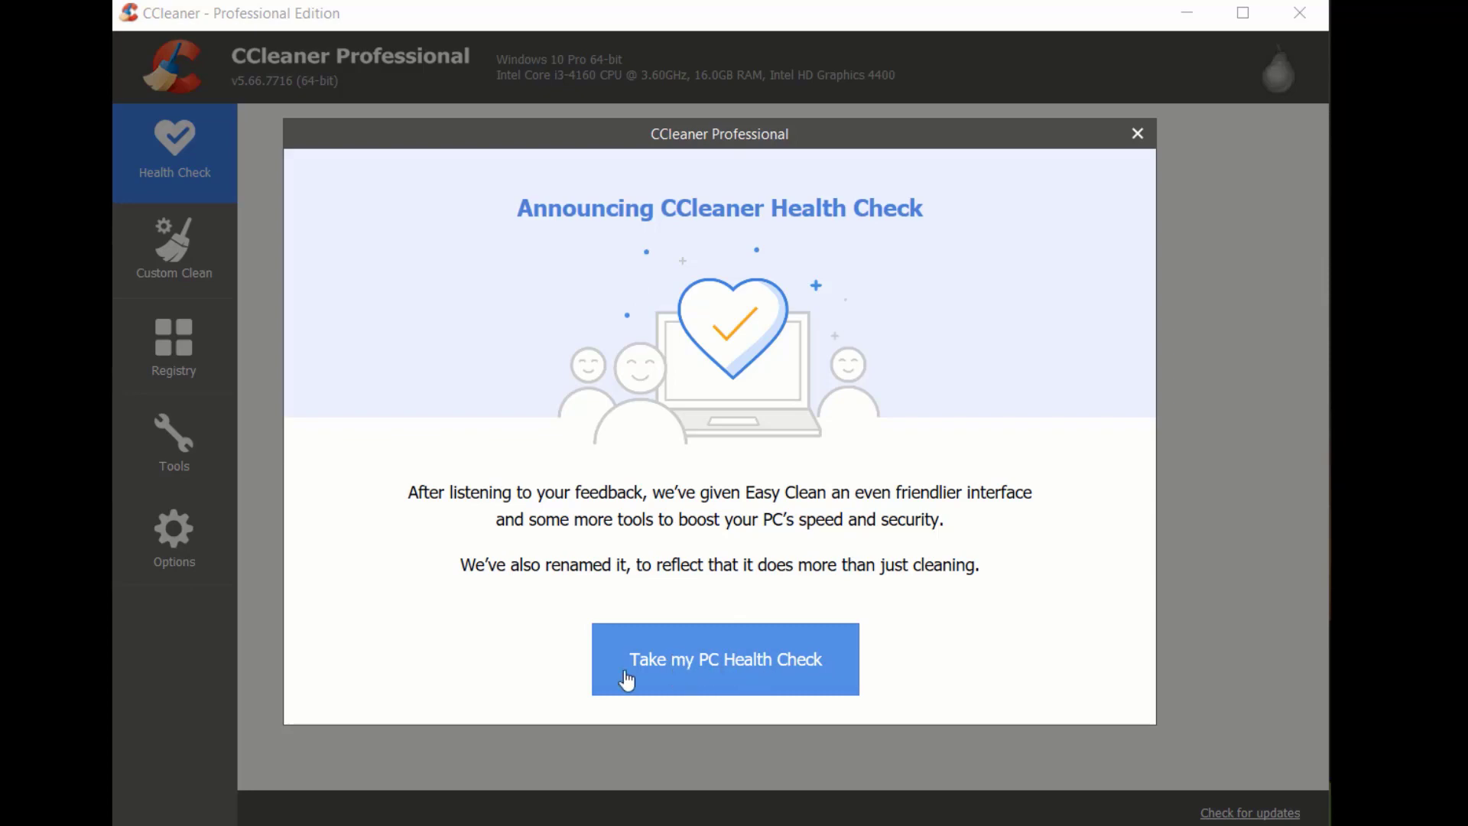
pyautogui.click(738, 678)
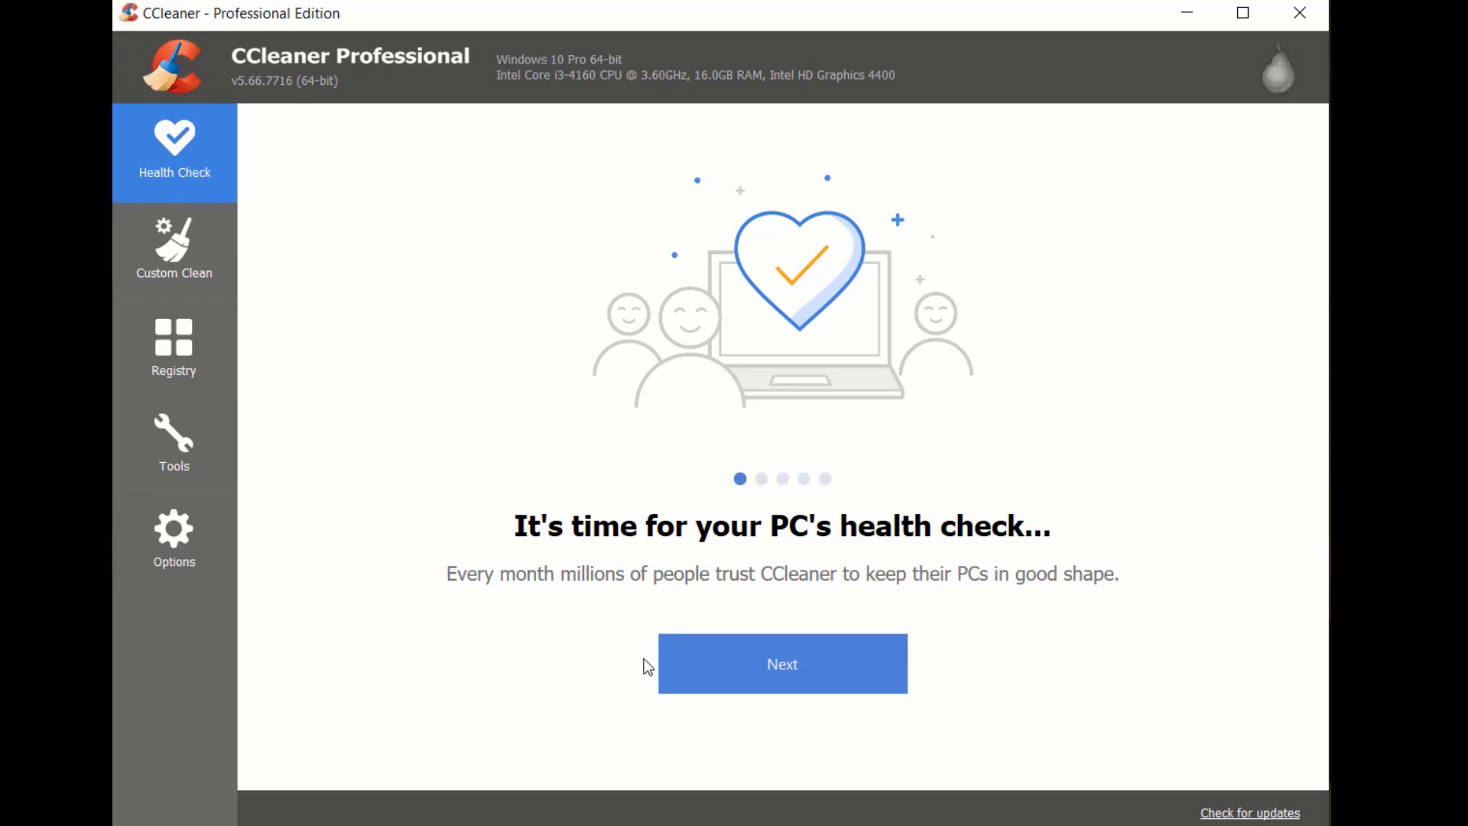
# Go through the Health Check introduction pages up to 'Get more disk space' and start the PC analysis
pyautogui.click(783, 673)
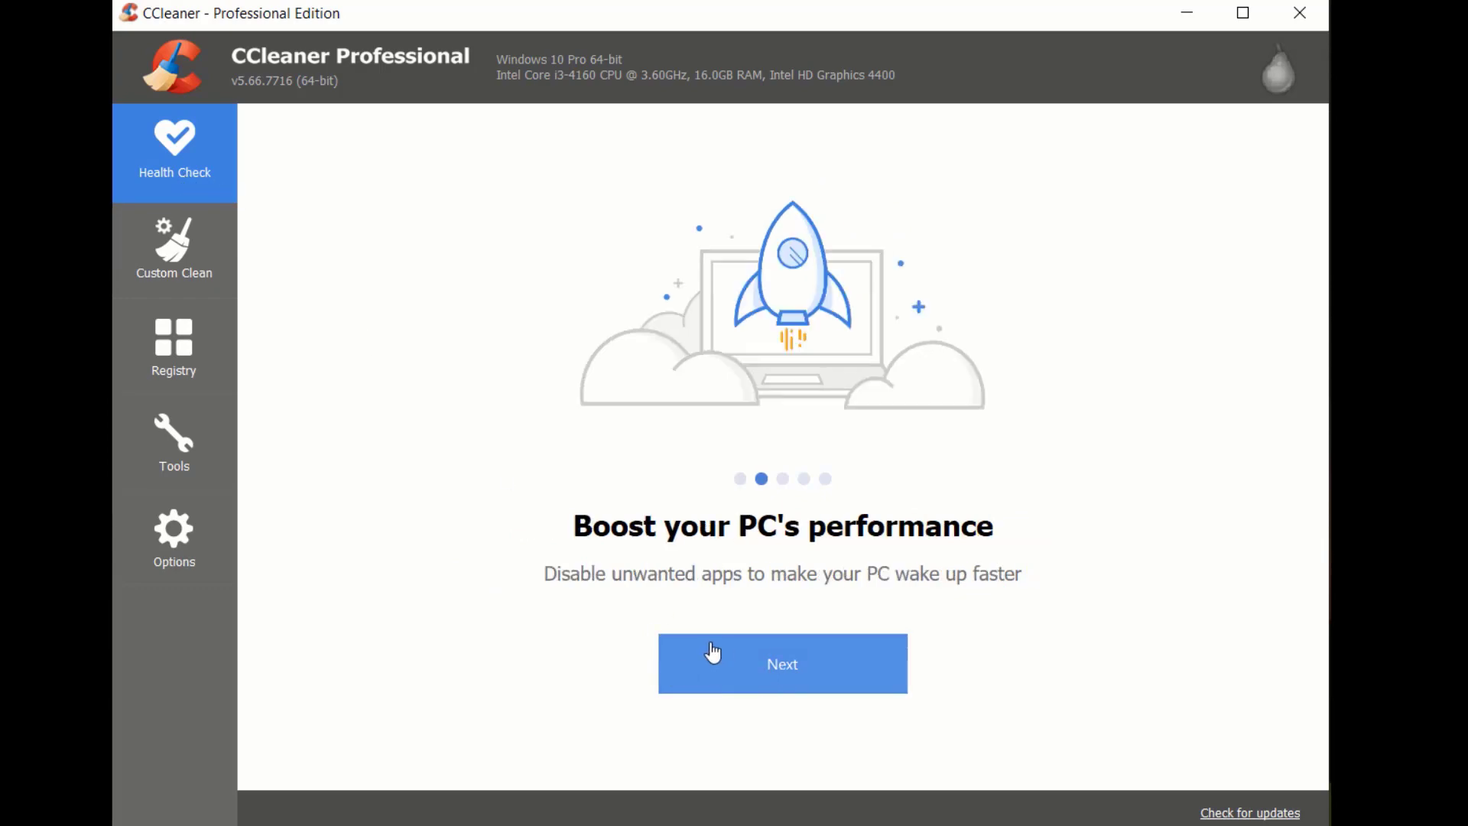
pyautogui.click(773, 675)
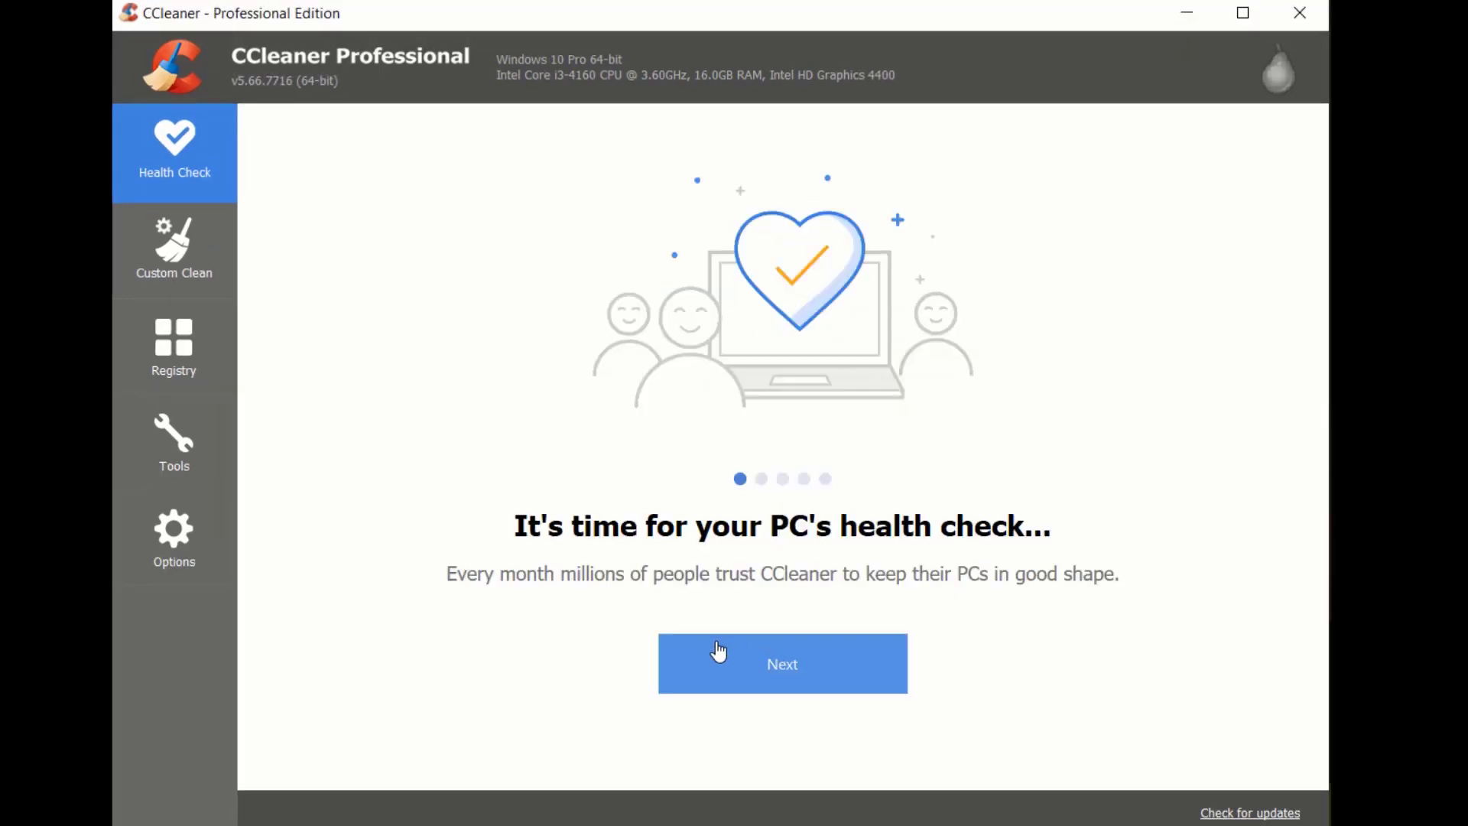
pyautogui.click(786, 677)
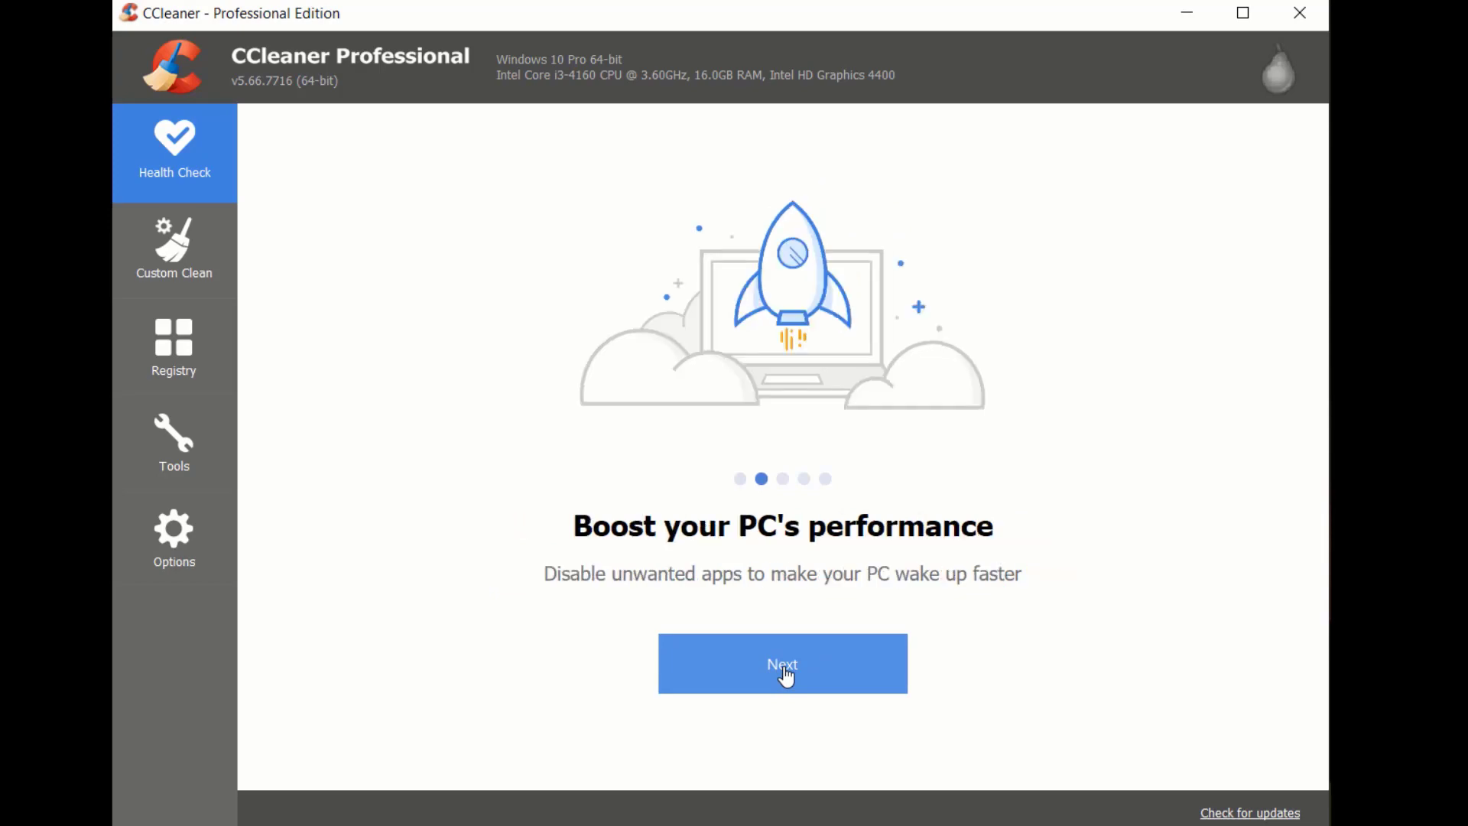
pyautogui.click(785, 677)
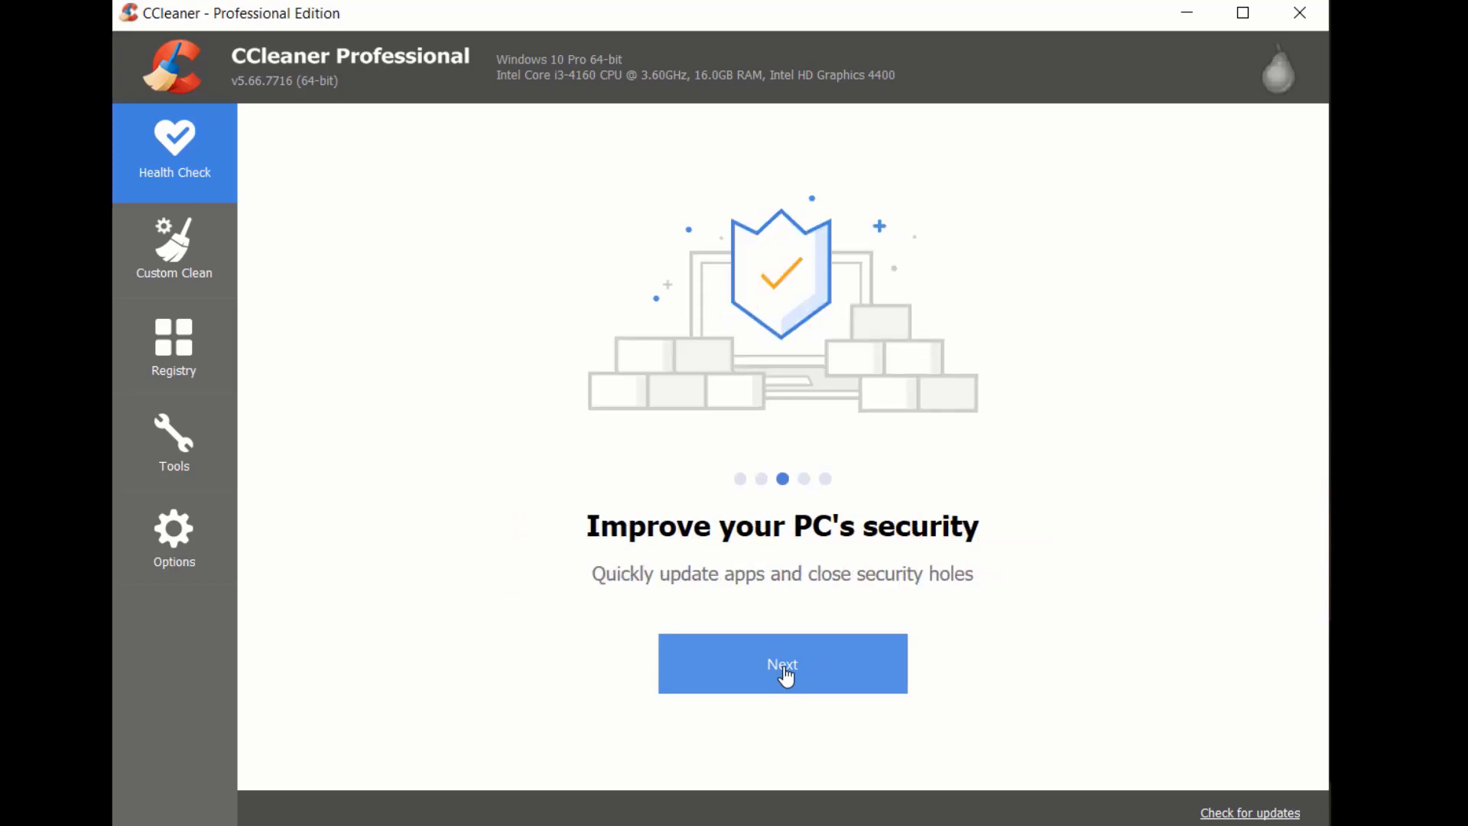
pyautogui.click(786, 677)
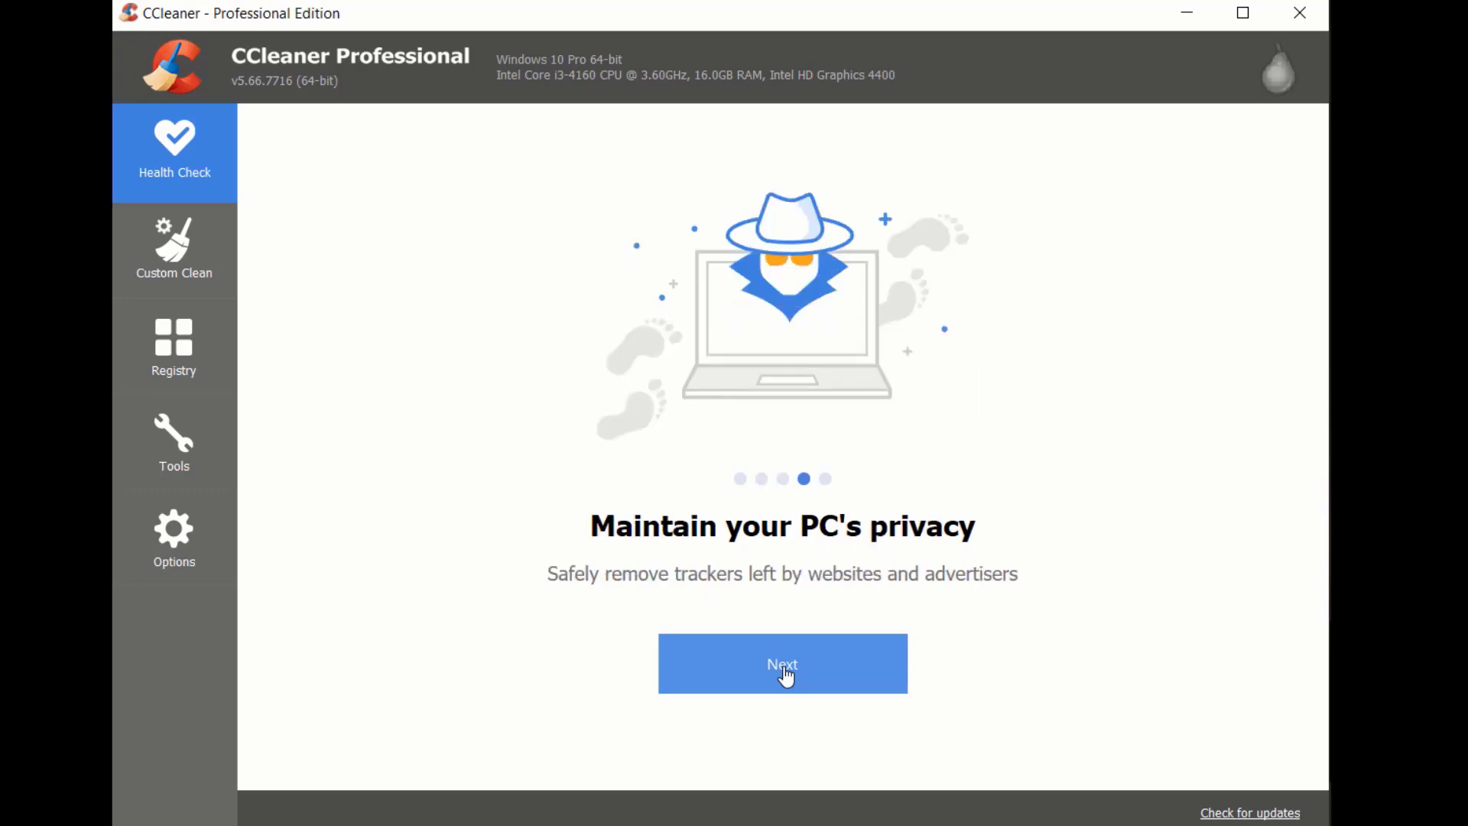
pyautogui.click(786, 677)
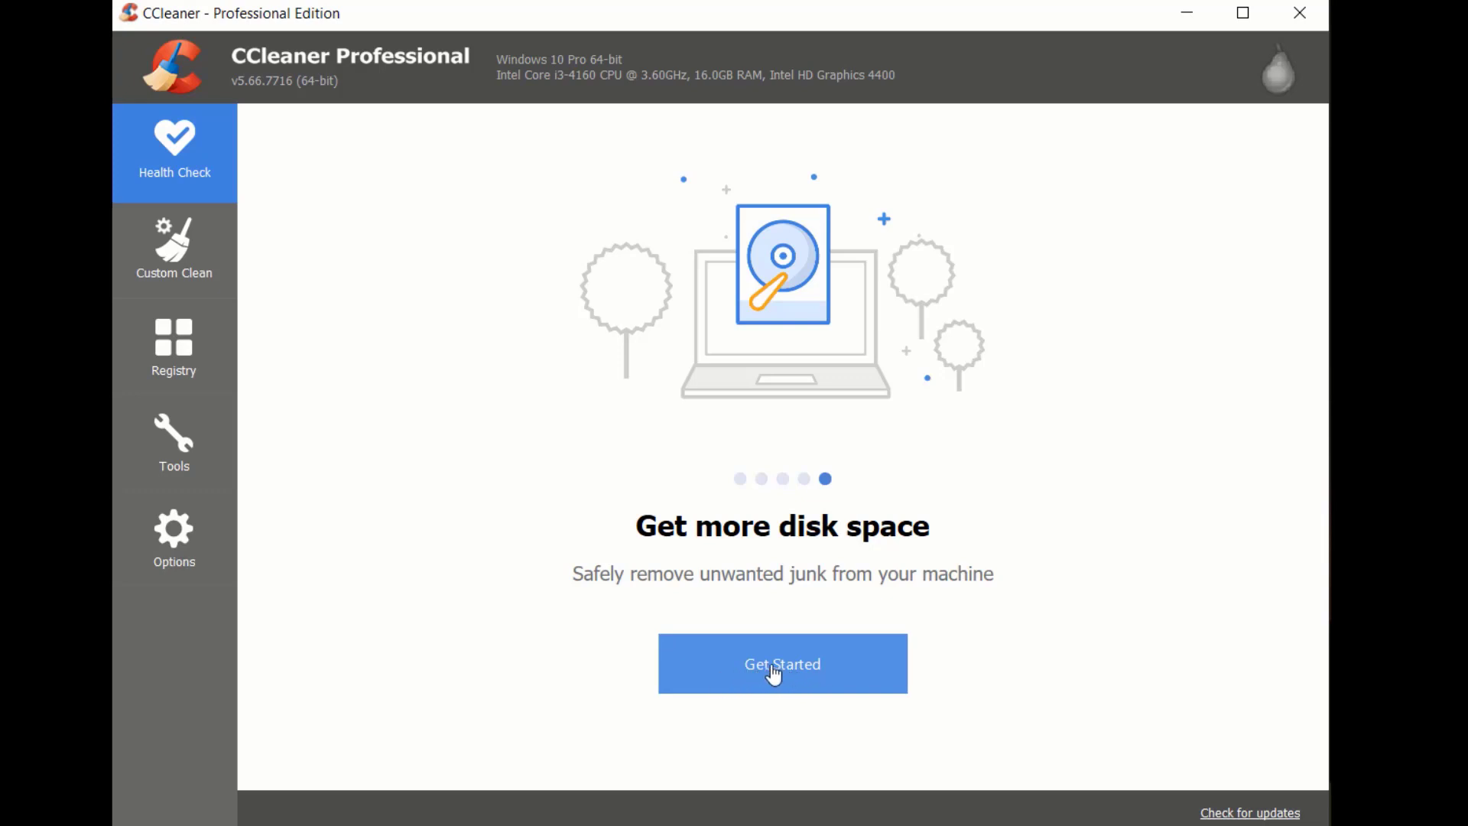
pyautogui.click(774, 673)
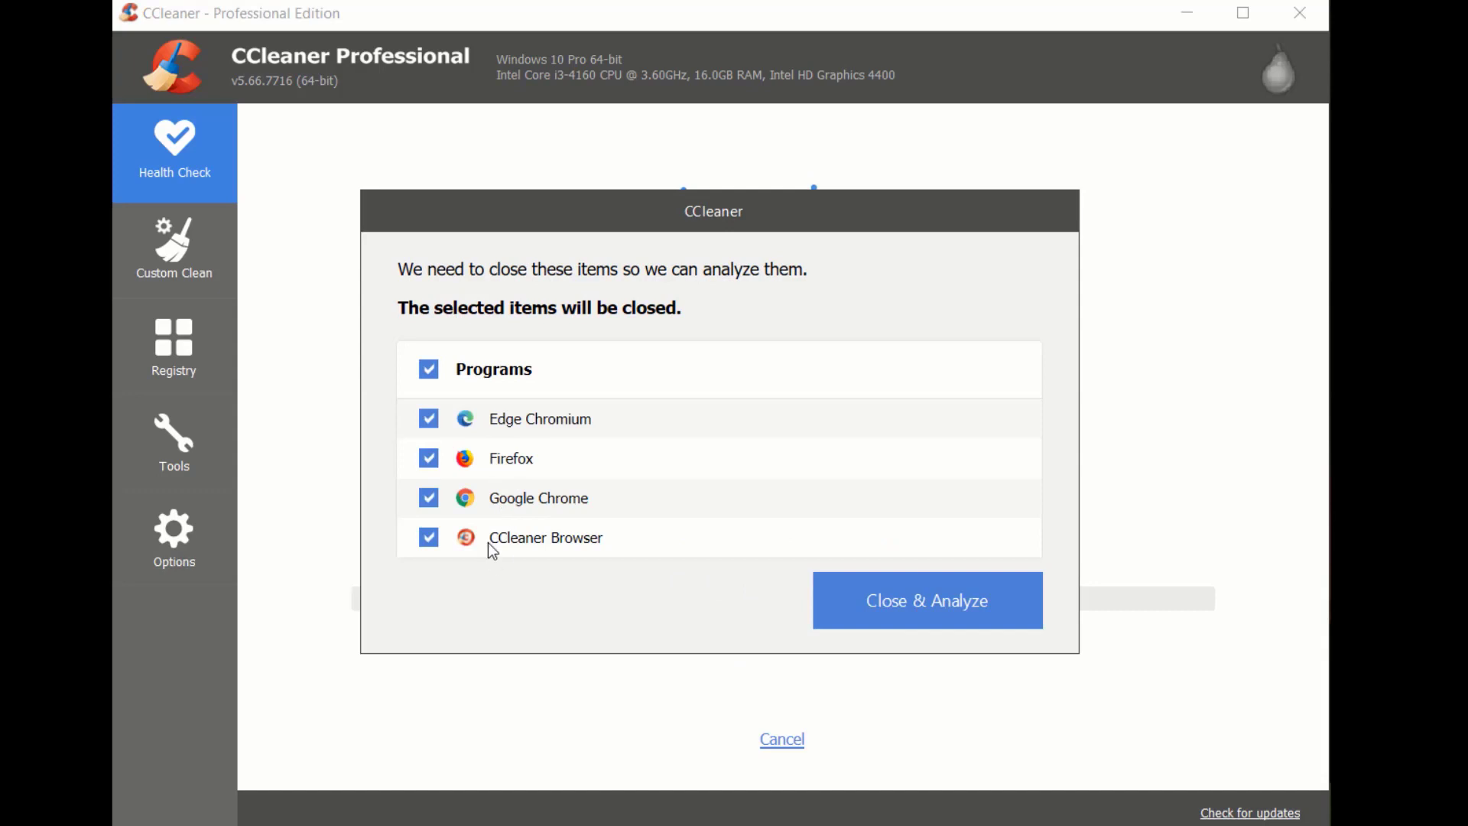
# Complete the Health Check analysis and fix the issues found, closing the listed programs and forcing unresponsive ones to close
pyautogui.click(904, 612)
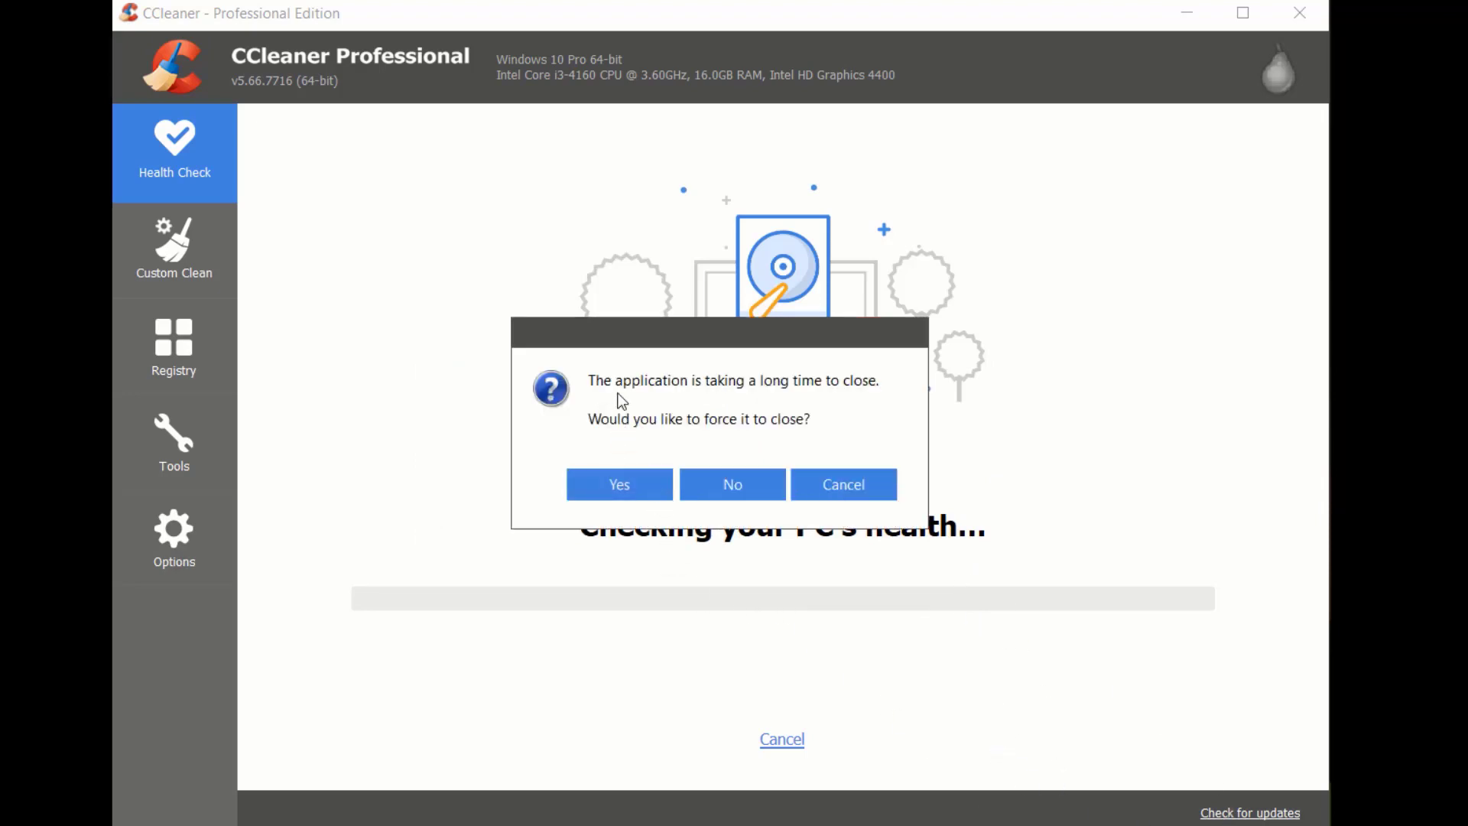
pyautogui.click(614, 483)
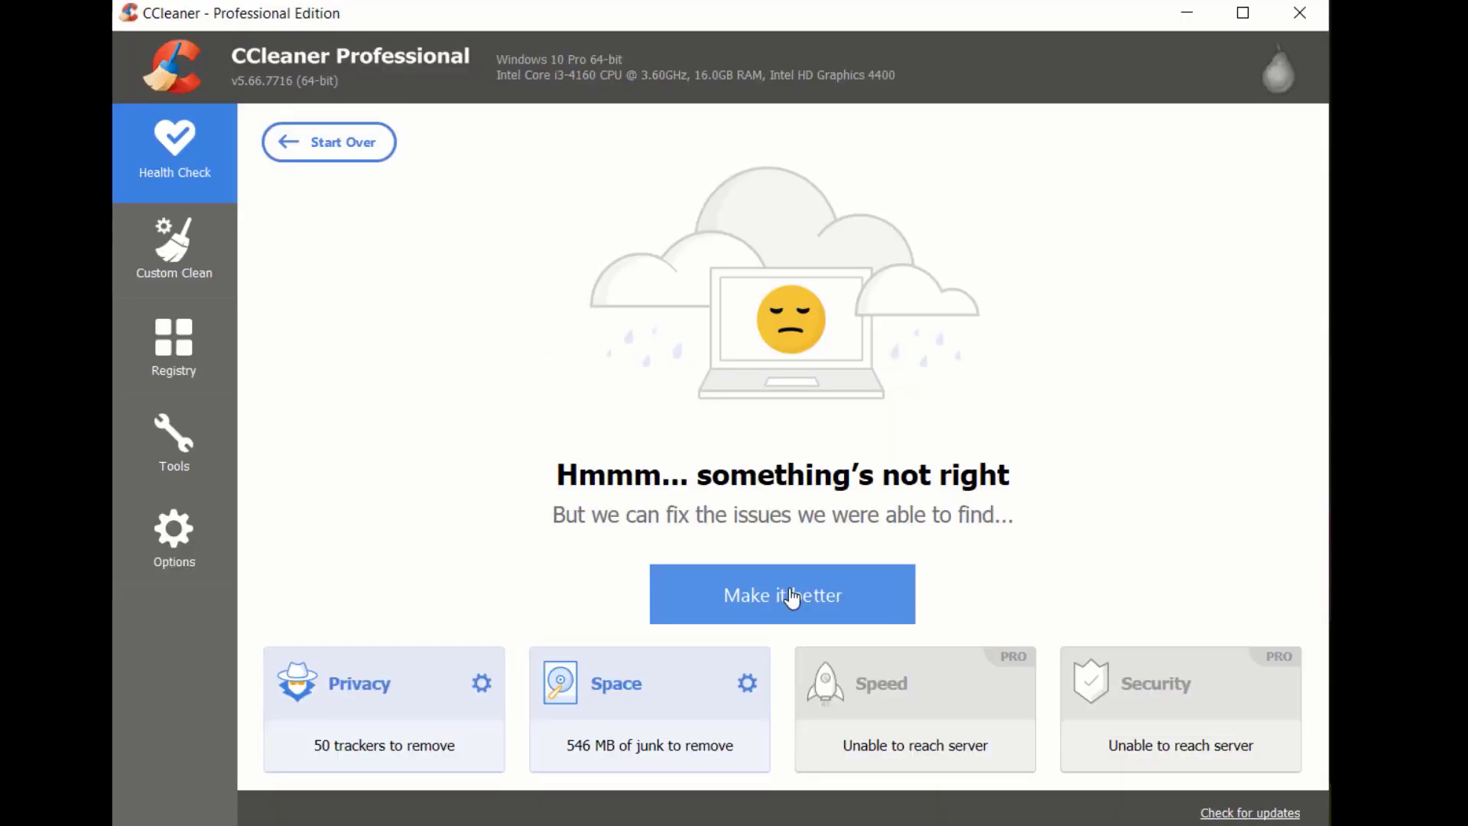
pyautogui.click(792, 598)
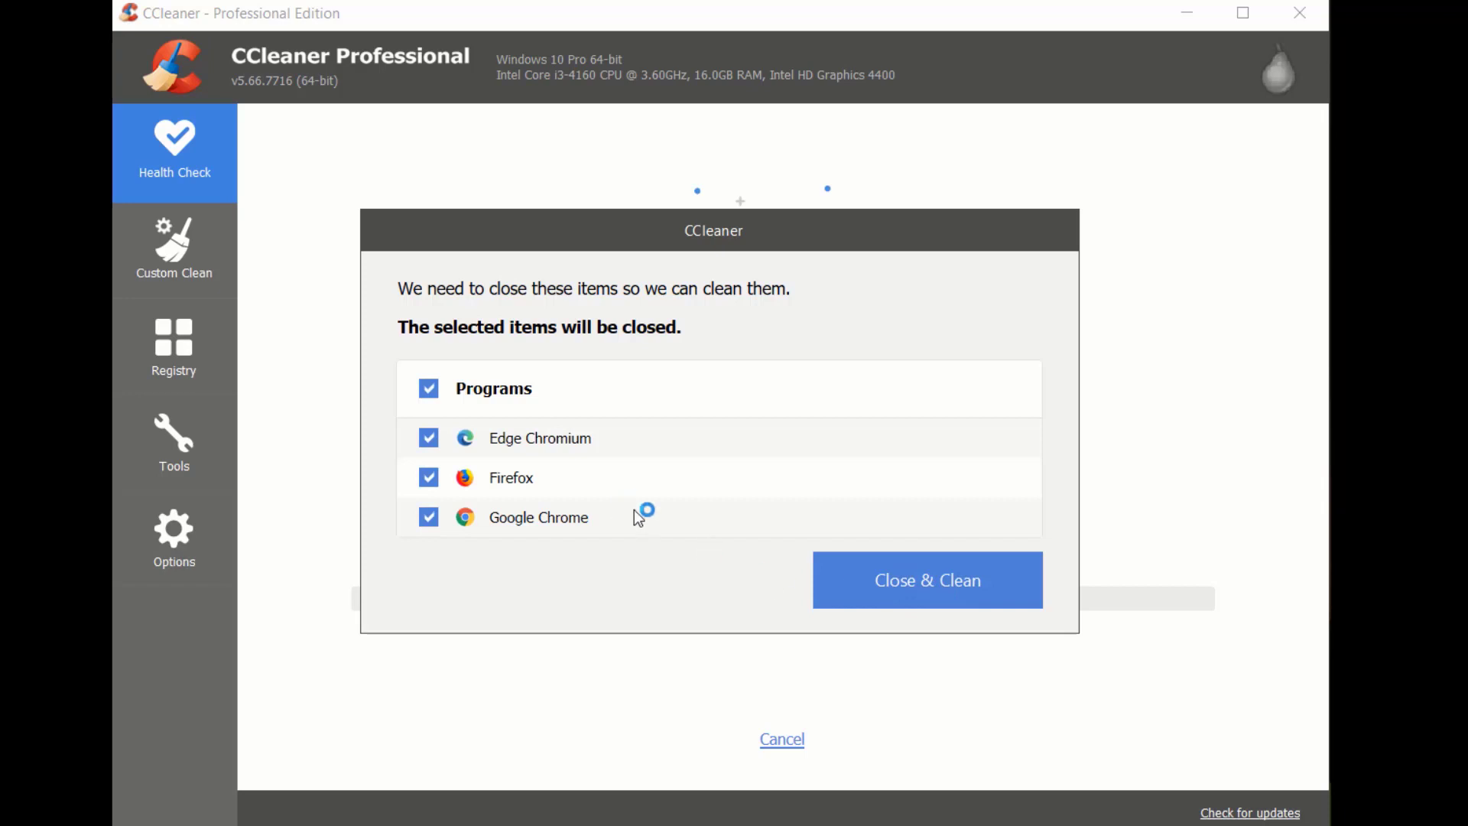
pyautogui.click(893, 586)
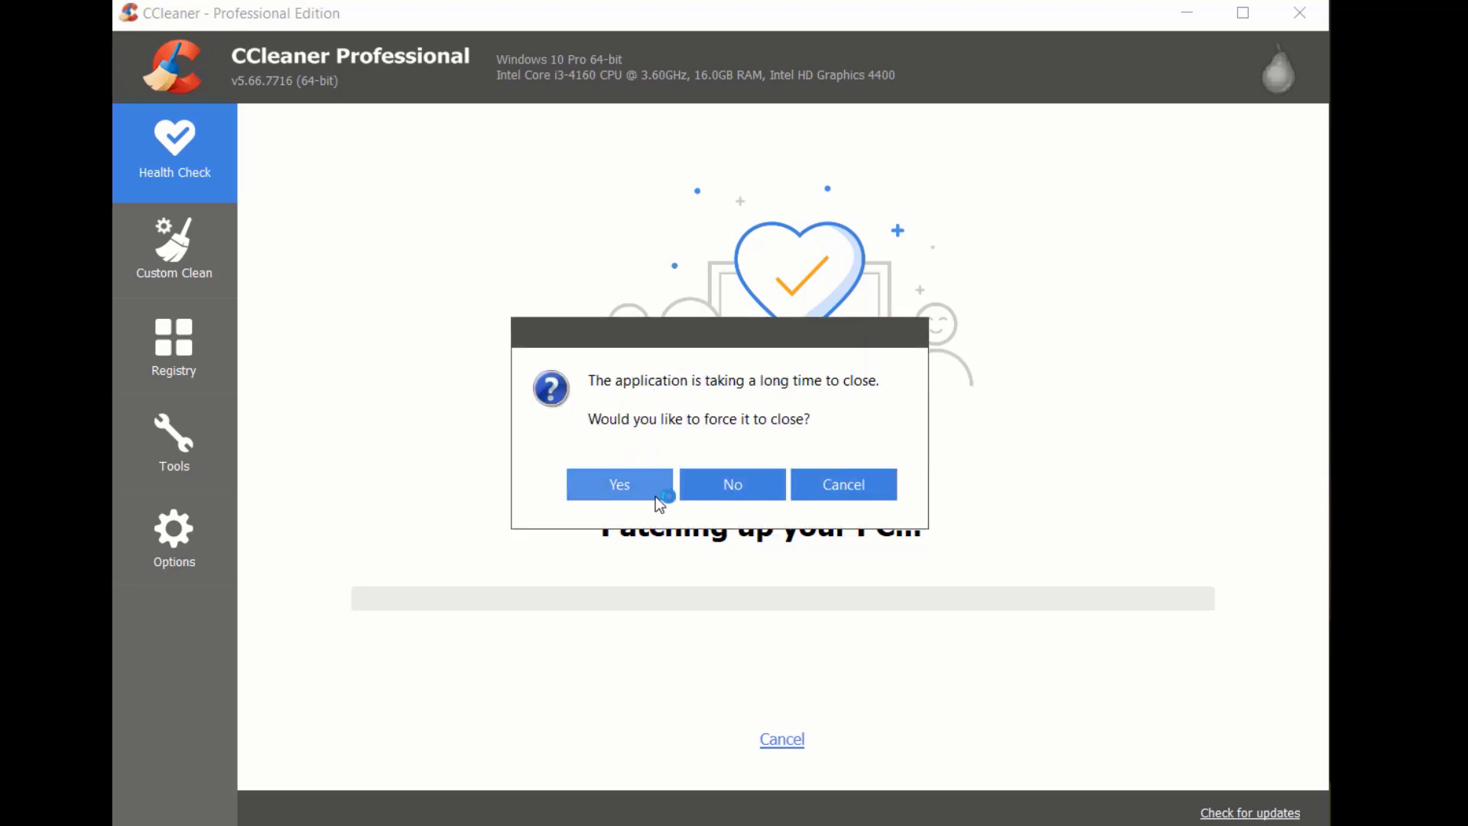
pyautogui.press('Return')
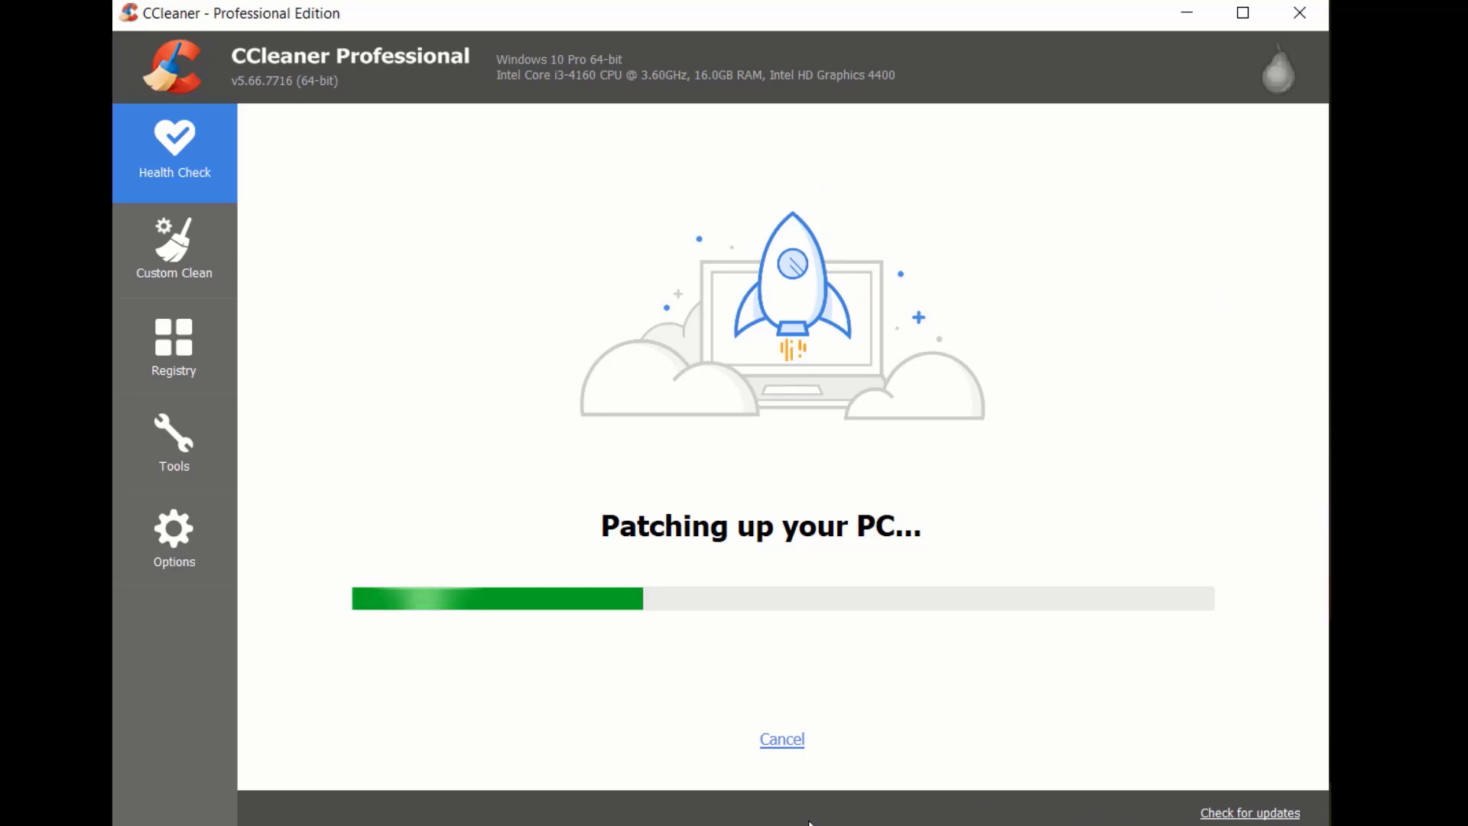
pyautogui.click(728, 825)
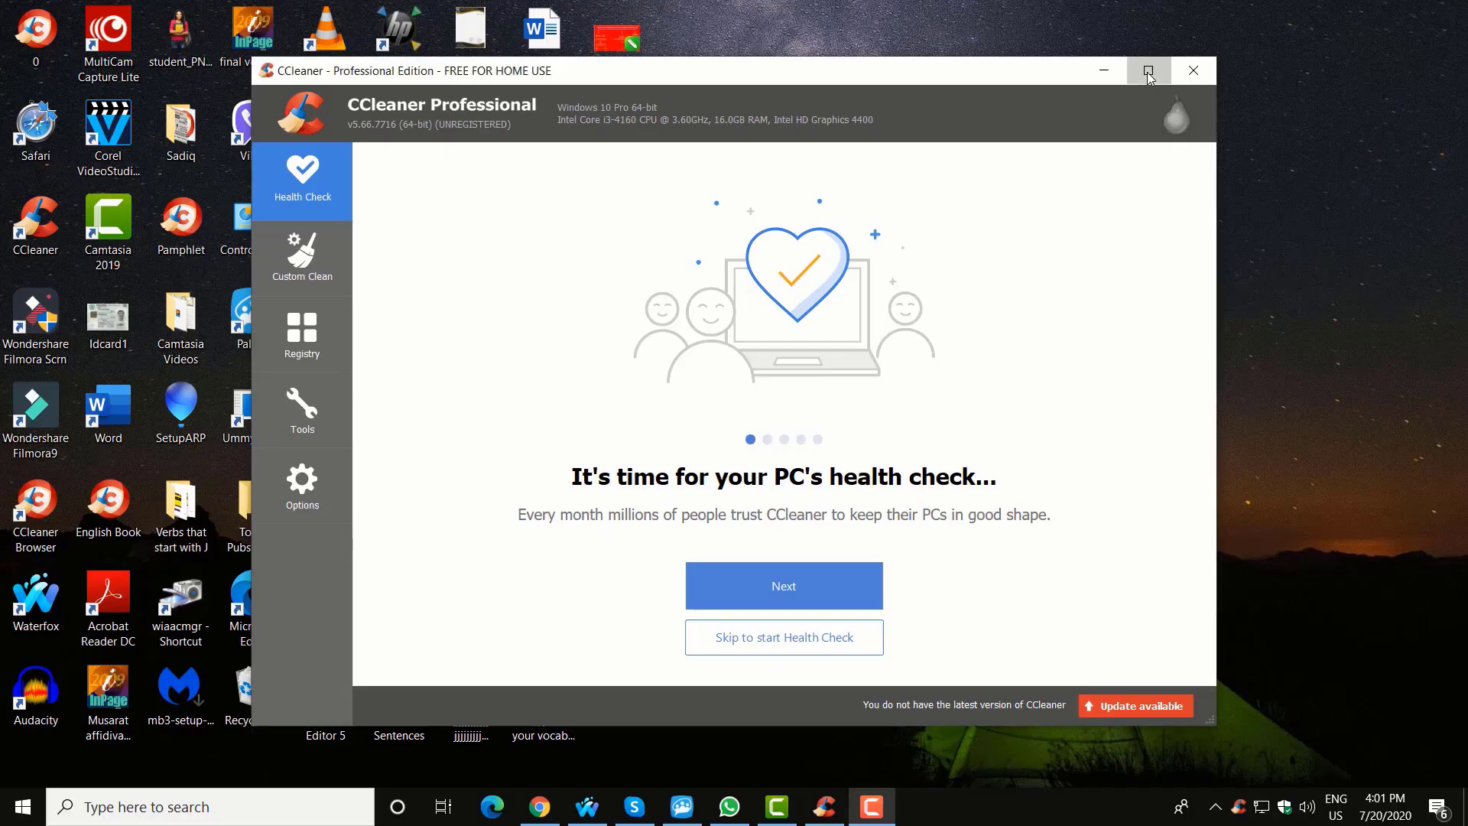
# Maximize CCleaner and scan the registry for issues with all Registry Cleaner categories selected
pyautogui.doubleClick(1147, 71)
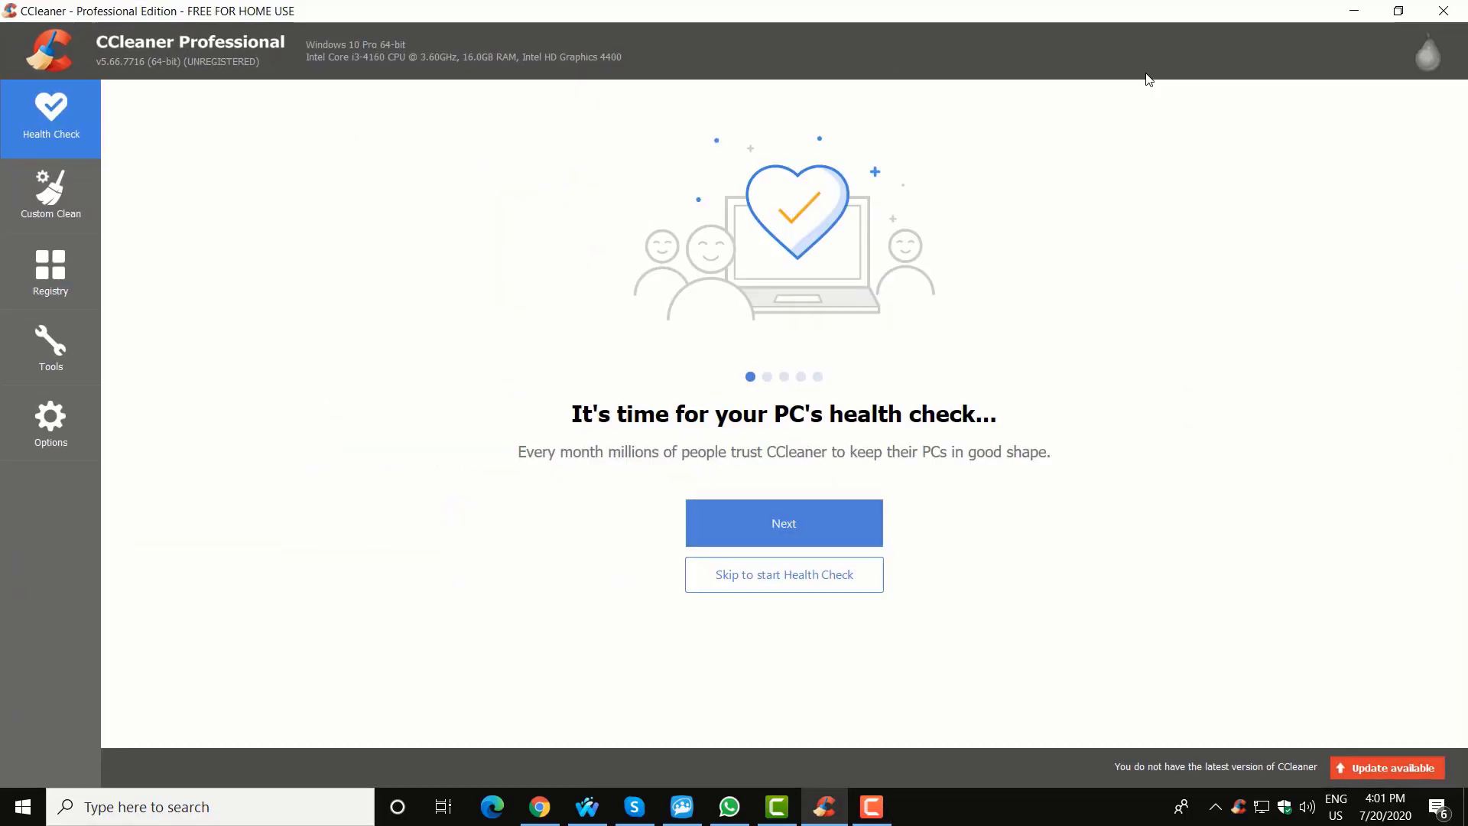
pyautogui.click(48, 290)
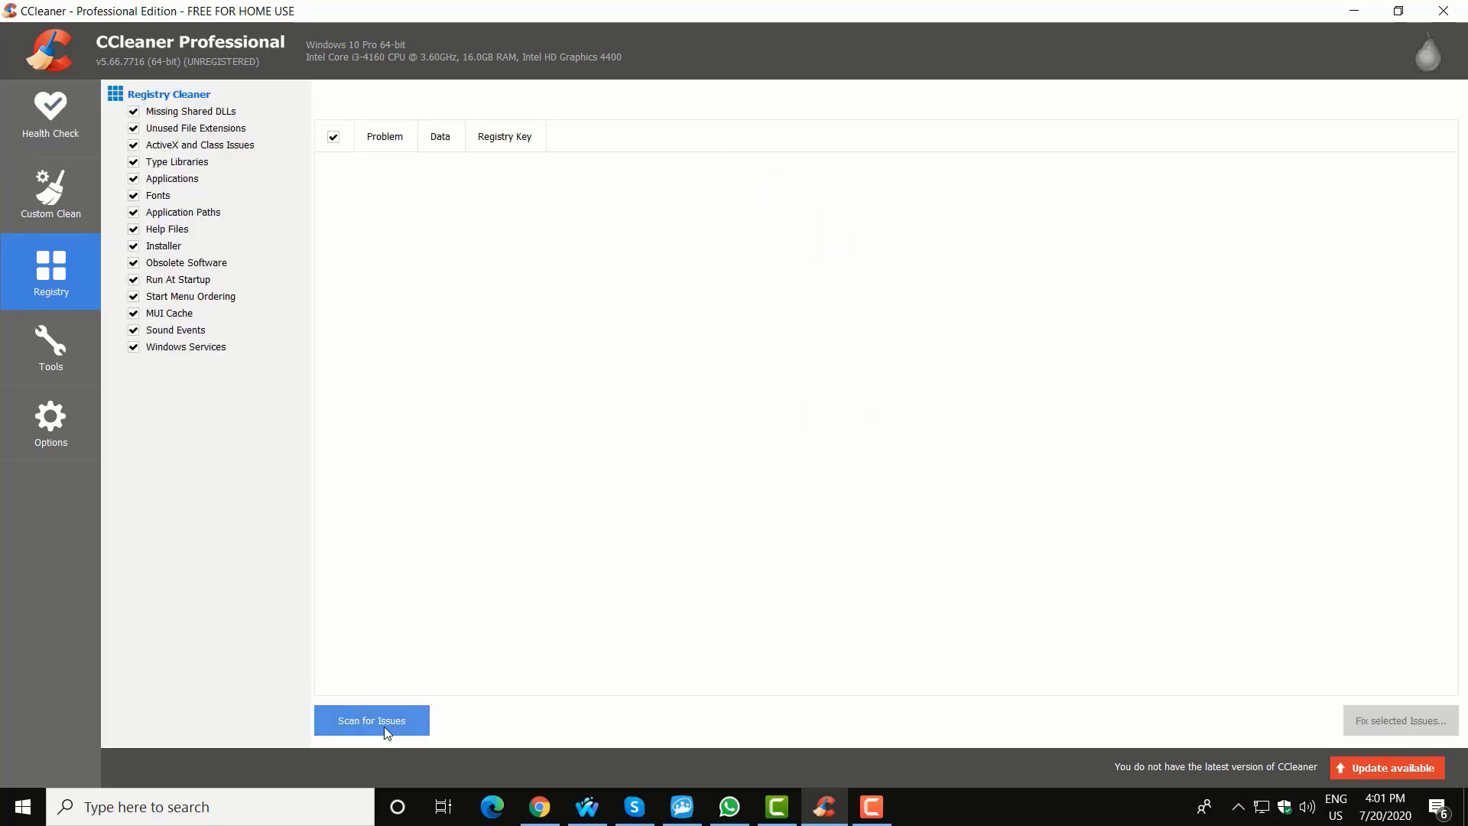
pyautogui.click(370, 728)
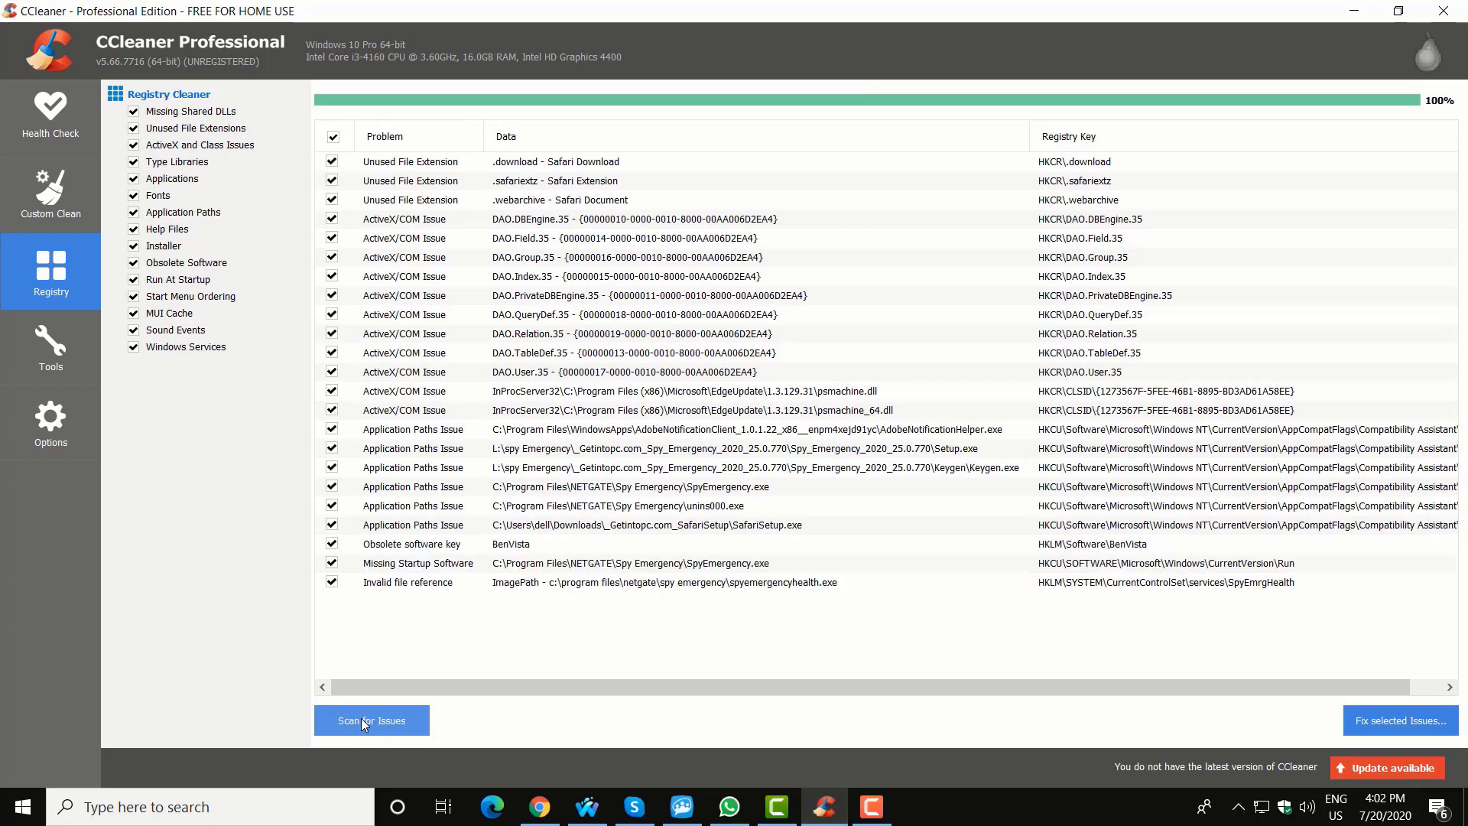
# Fix all selected registry issues without backing up the registry, and close the fix dialog
pyautogui.click(1383, 723)
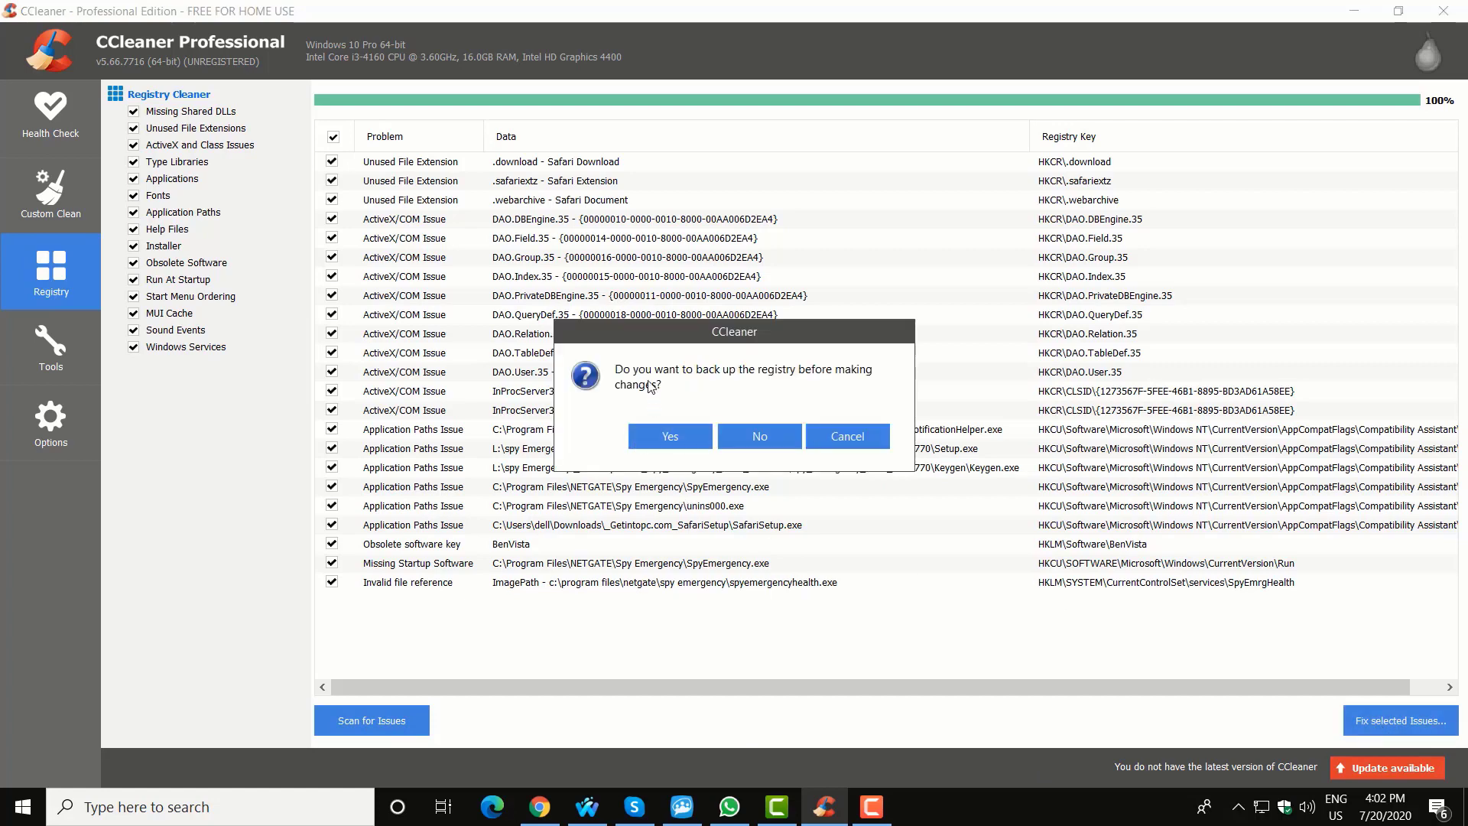
pyautogui.click(755, 434)
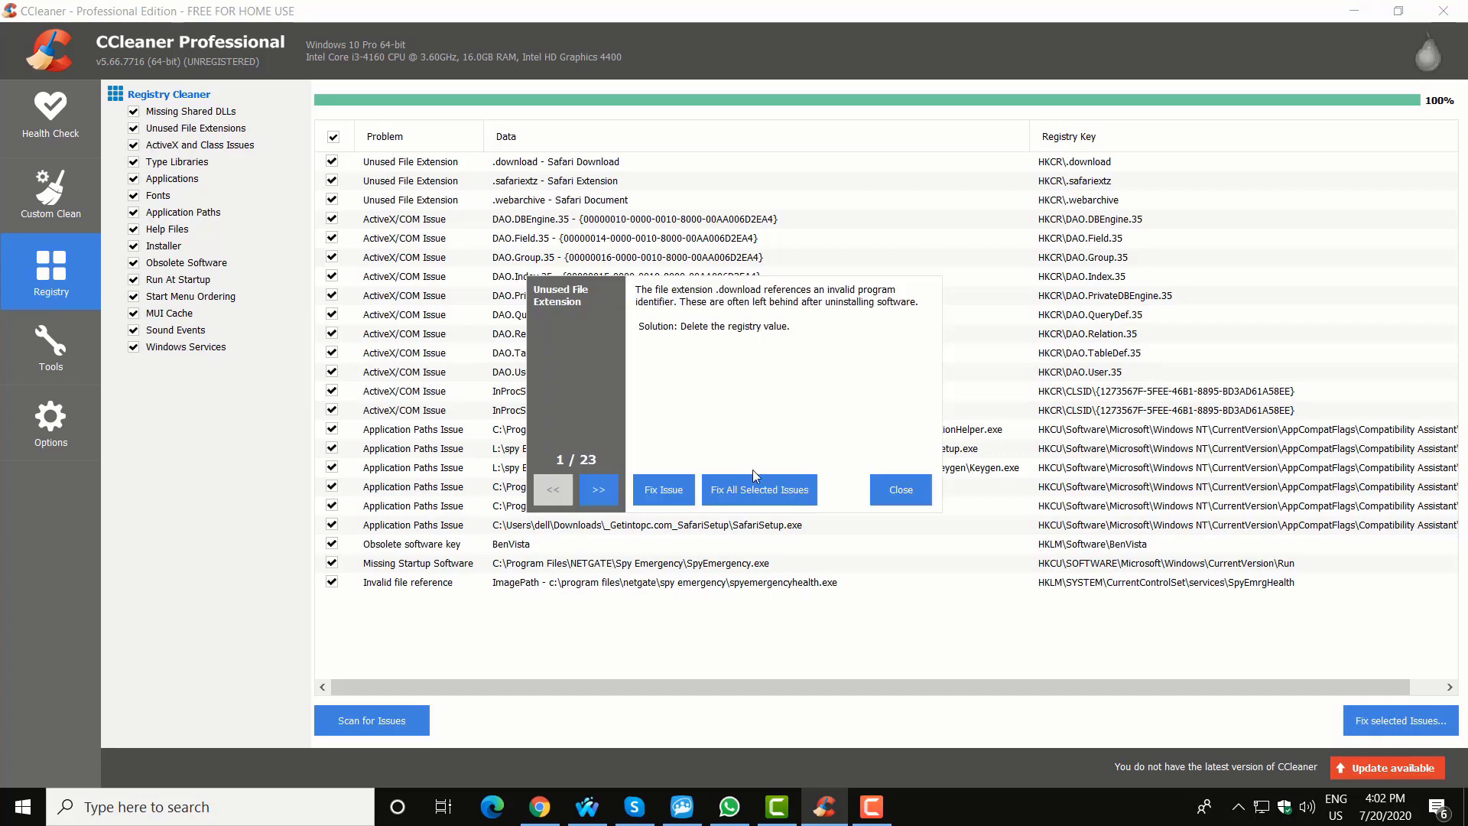
pyautogui.click(757, 493)
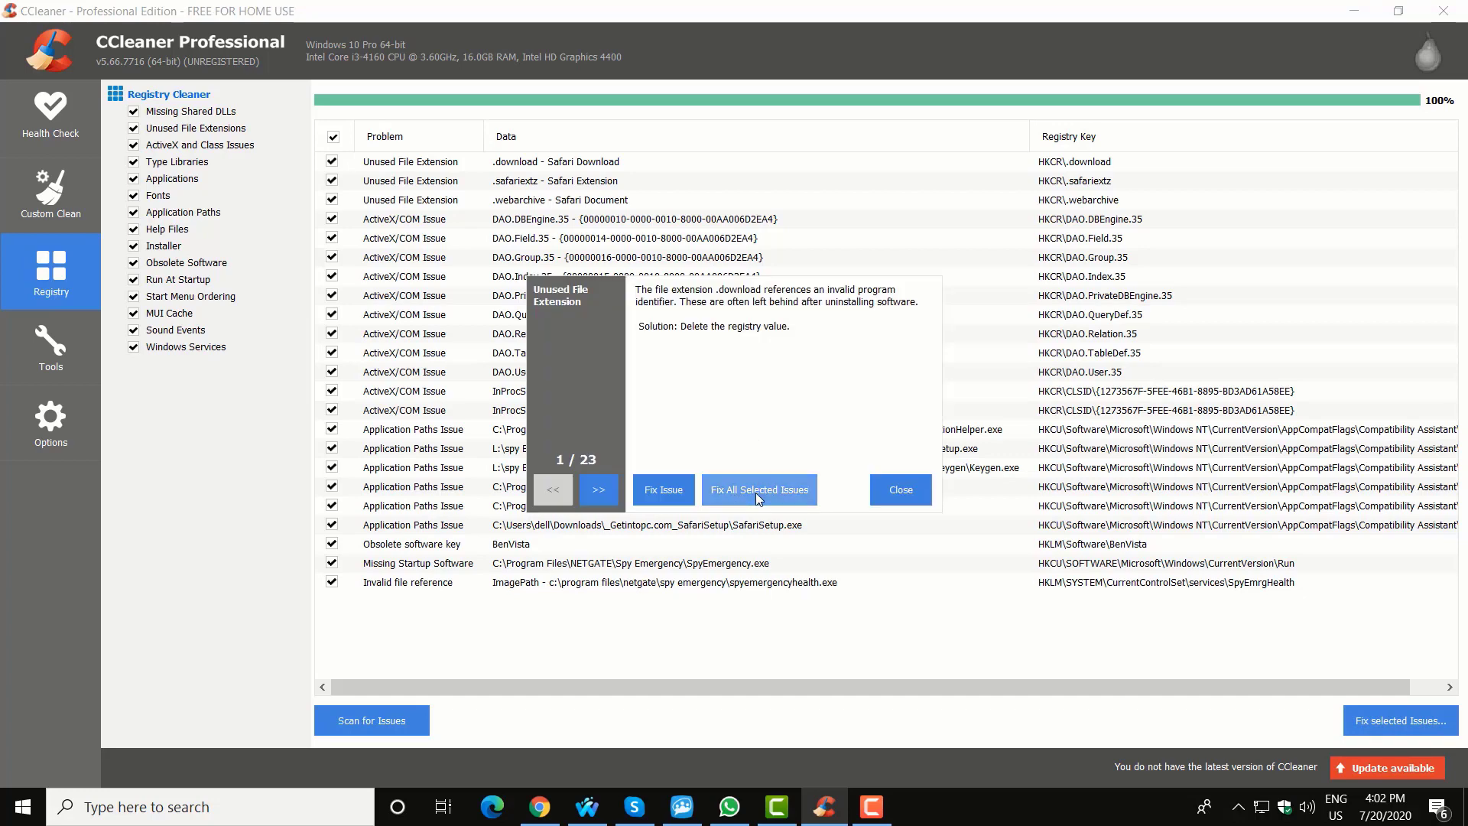
pyautogui.click(899, 491)
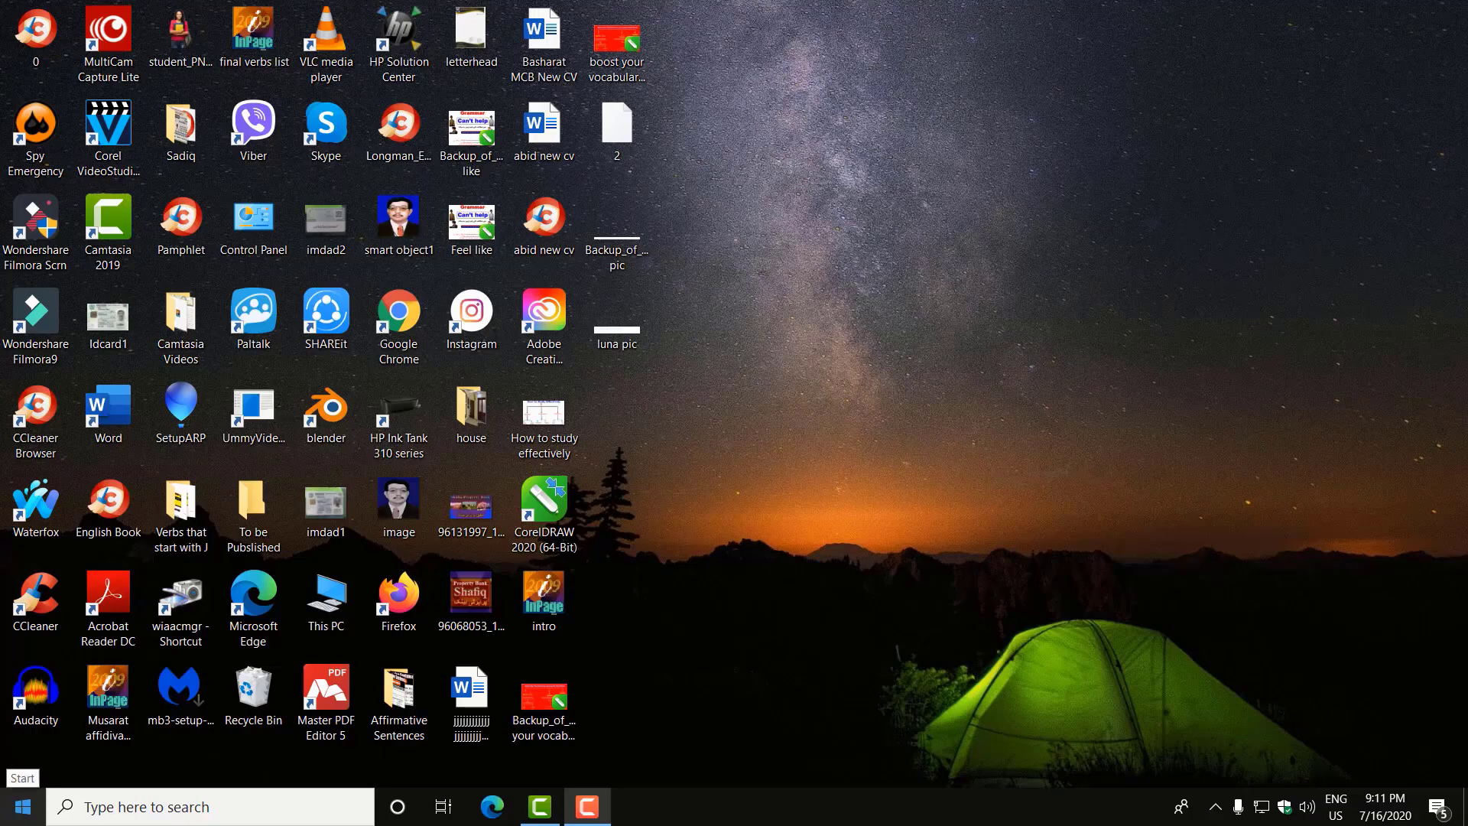
# Open the user's temporary files folder by running the command %temp%
pyautogui.rightClick(23, 807)
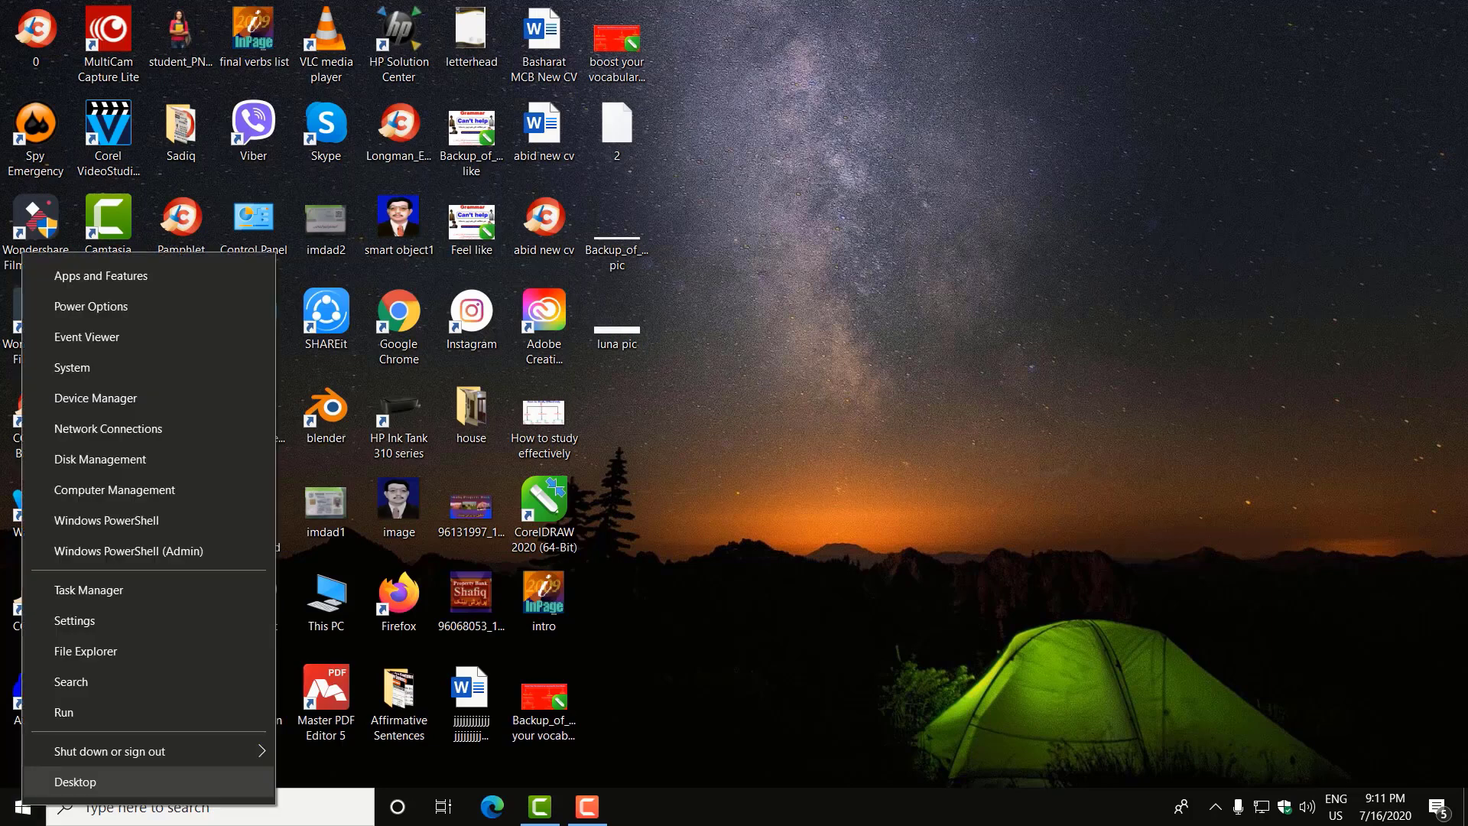
pyautogui.click(62, 707)
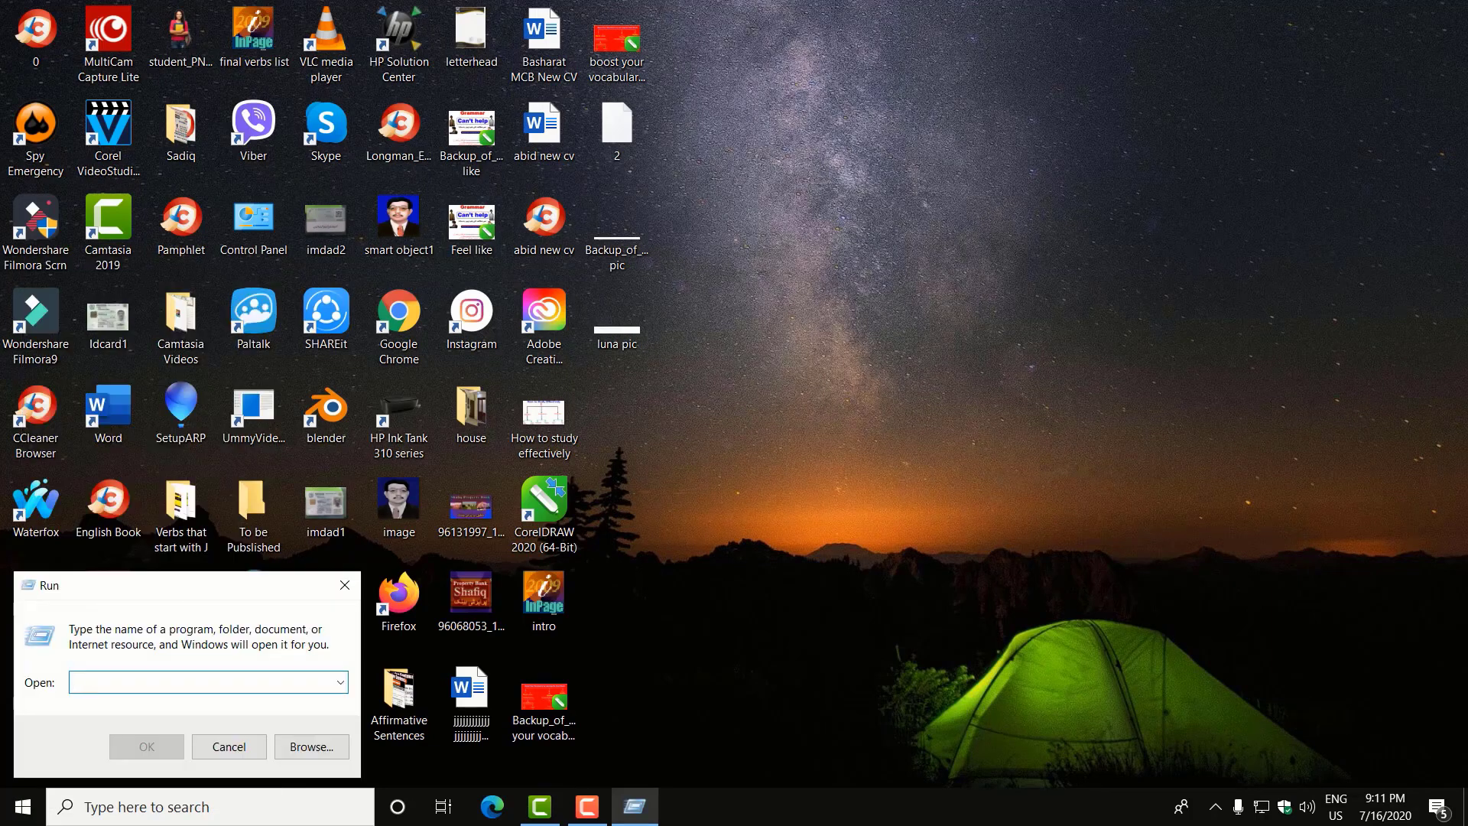
pyautogui.write('%')
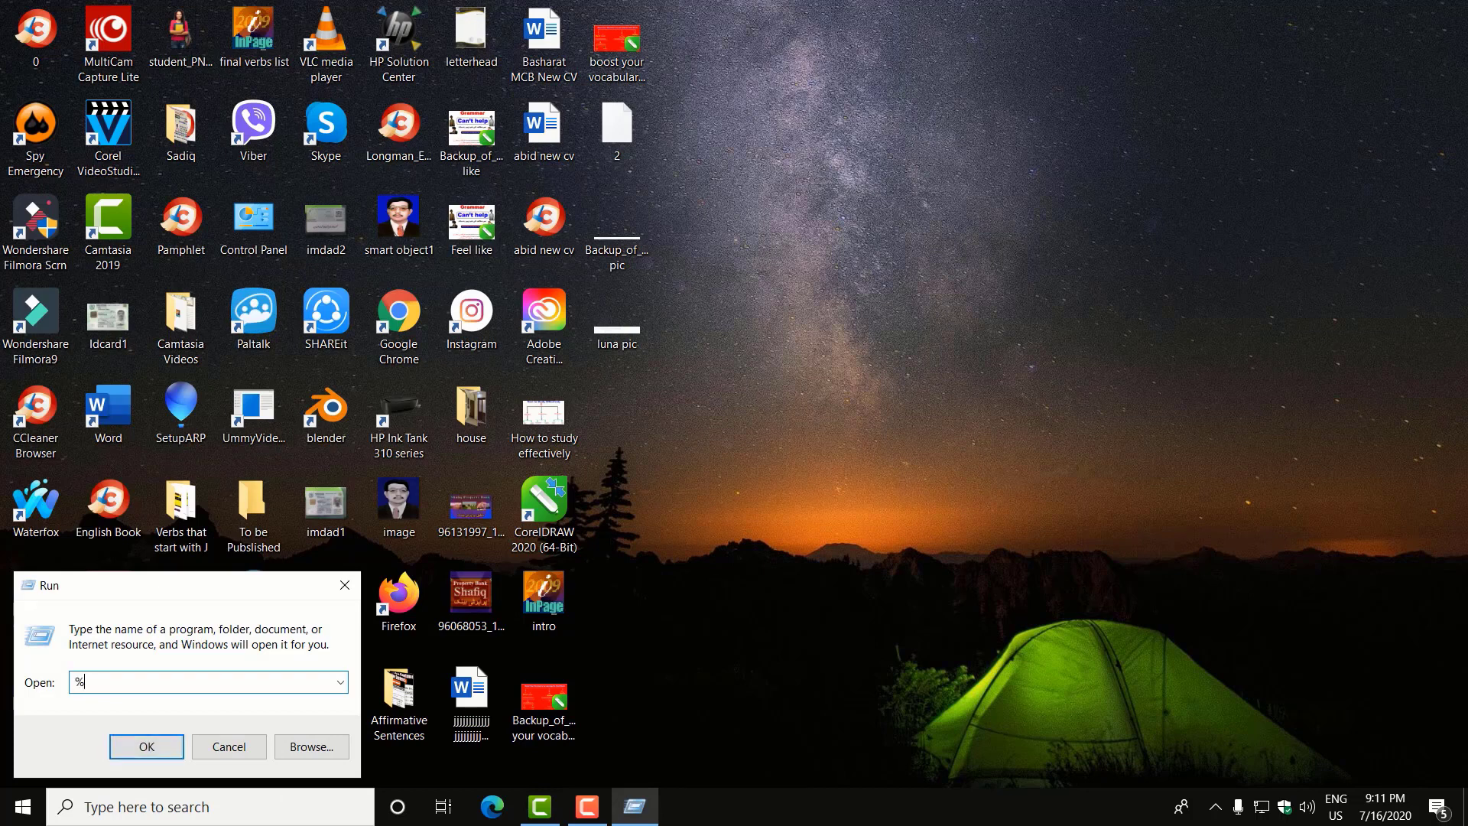
pyautogui.write('temp%')
pyautogui.press('Return')
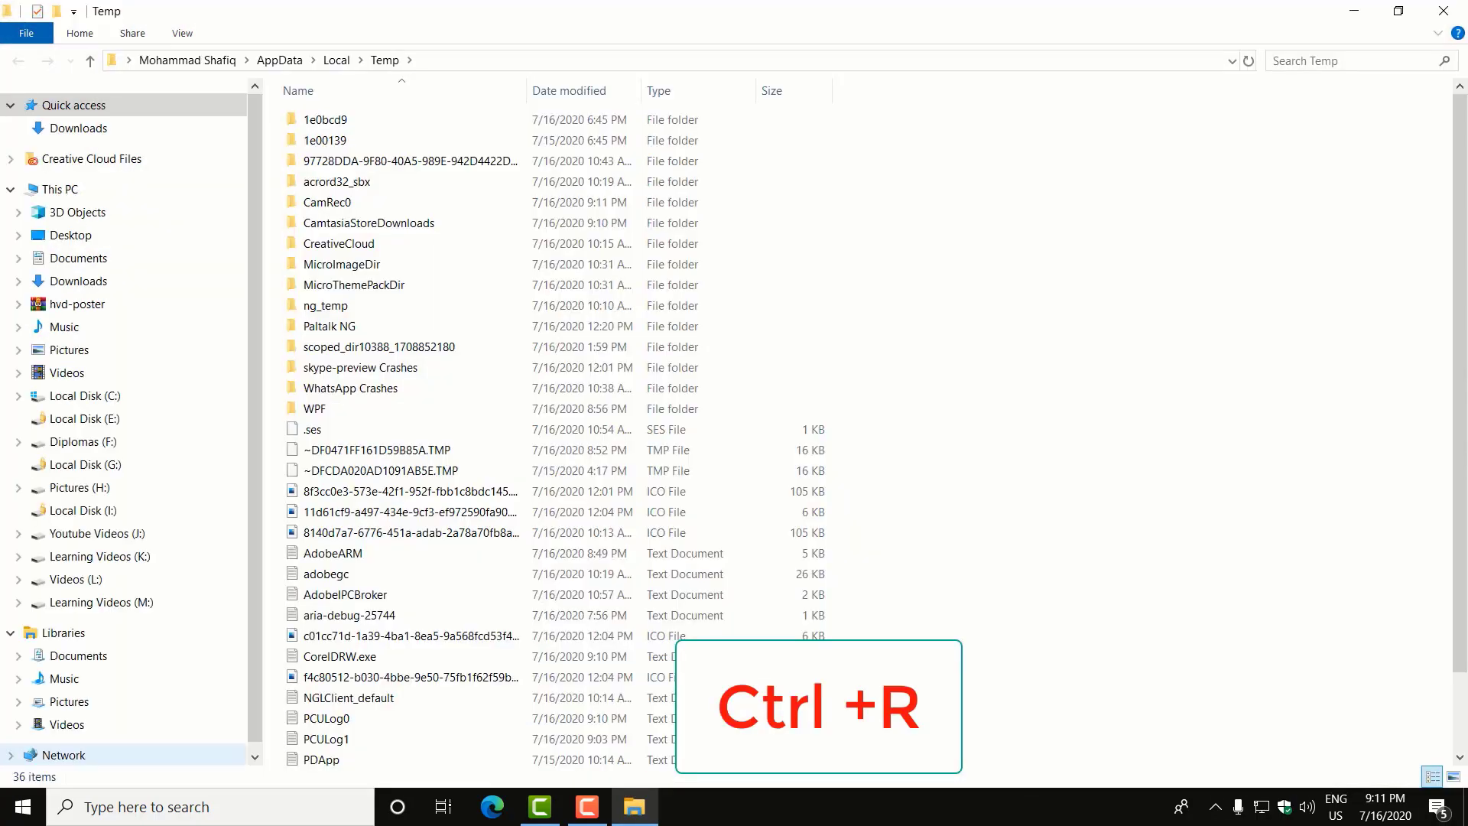
# Permanently delete everything in the user's Temp folder, skip all files in use, and close the folder
pyautogui.hotkey('ctrl', 'a')
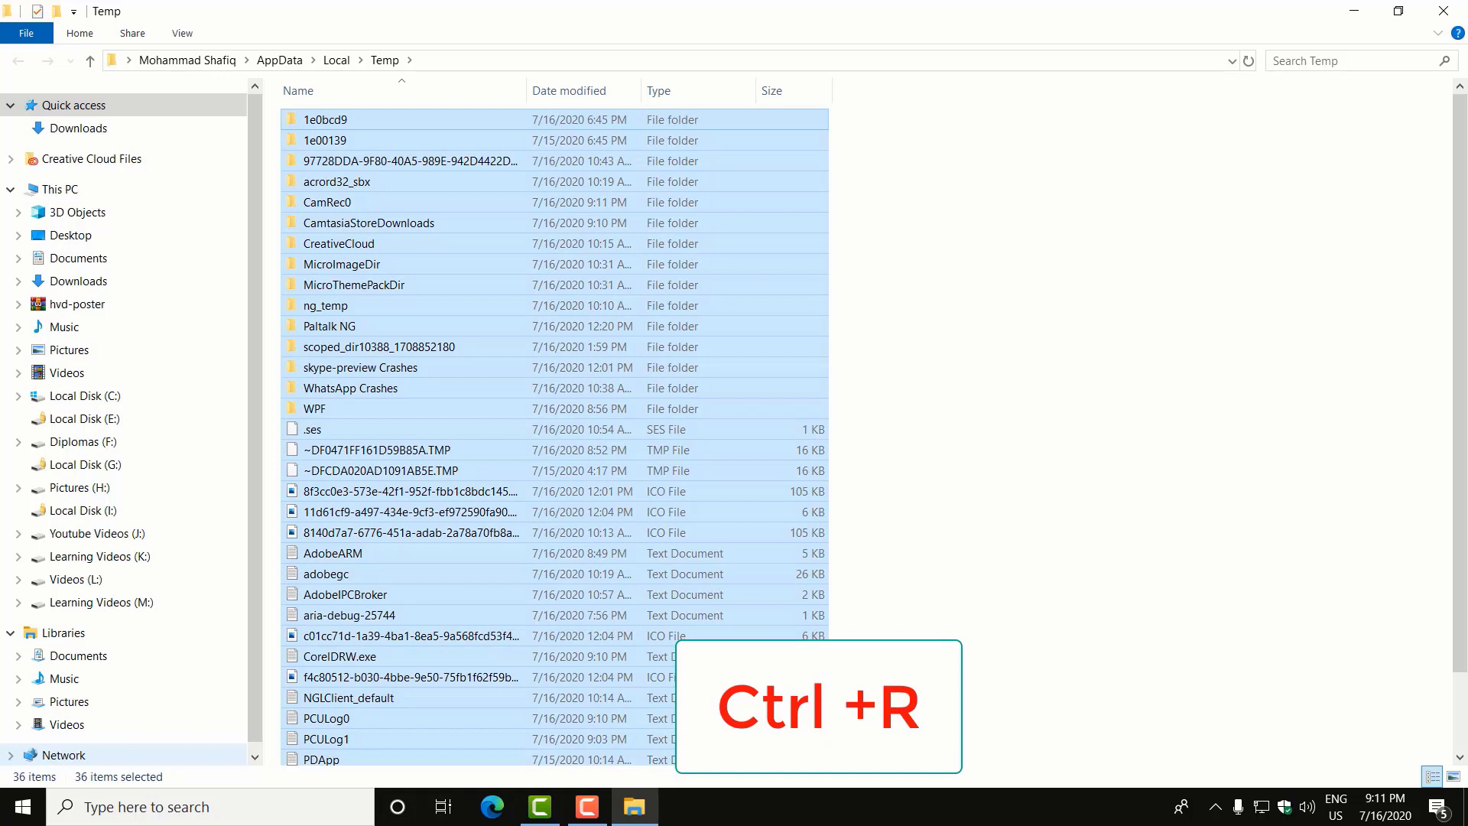
pyautogui.hotkey('shift', 'Delete')
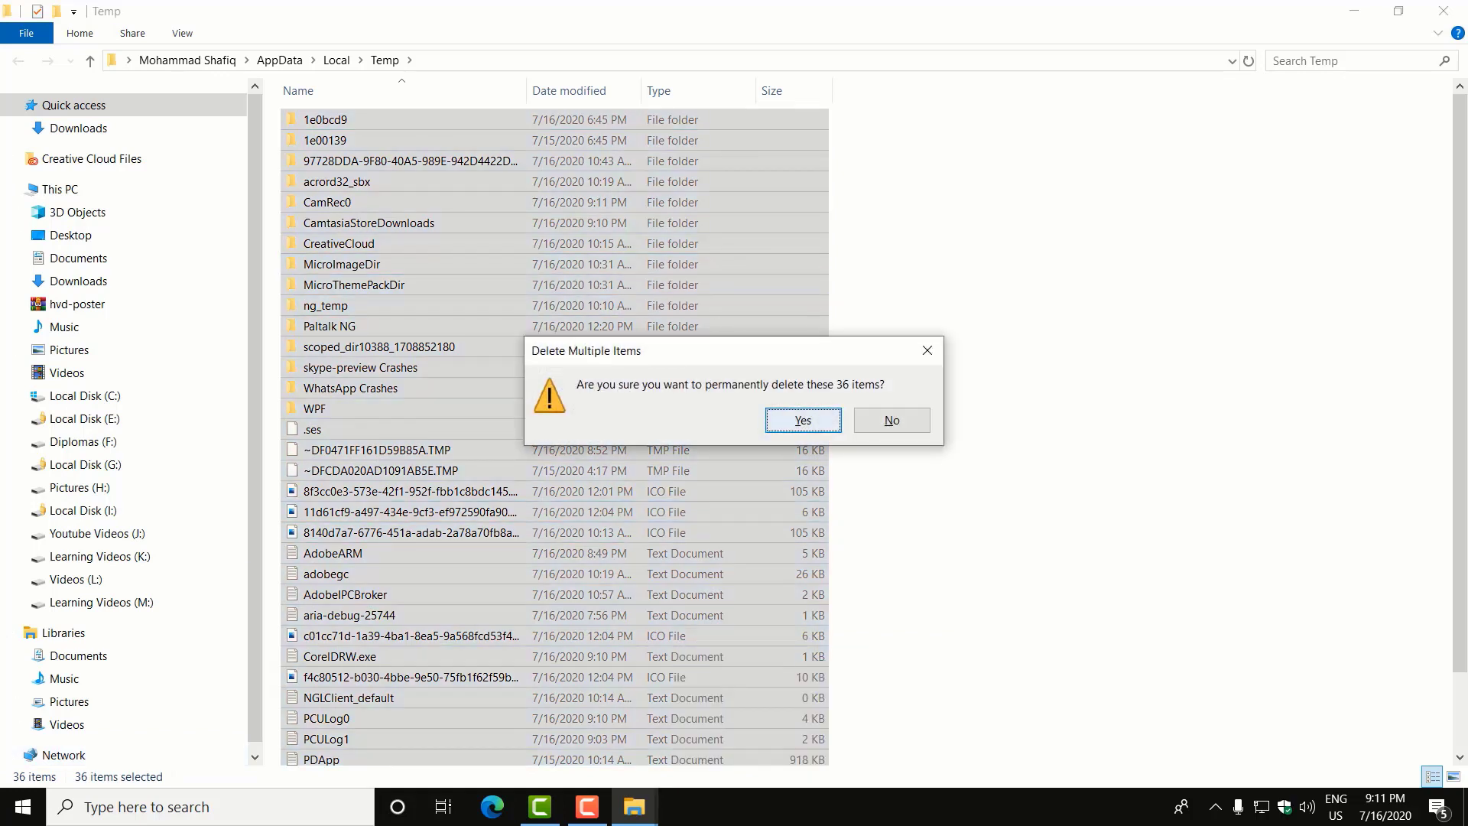
pyautogui.press('Return')
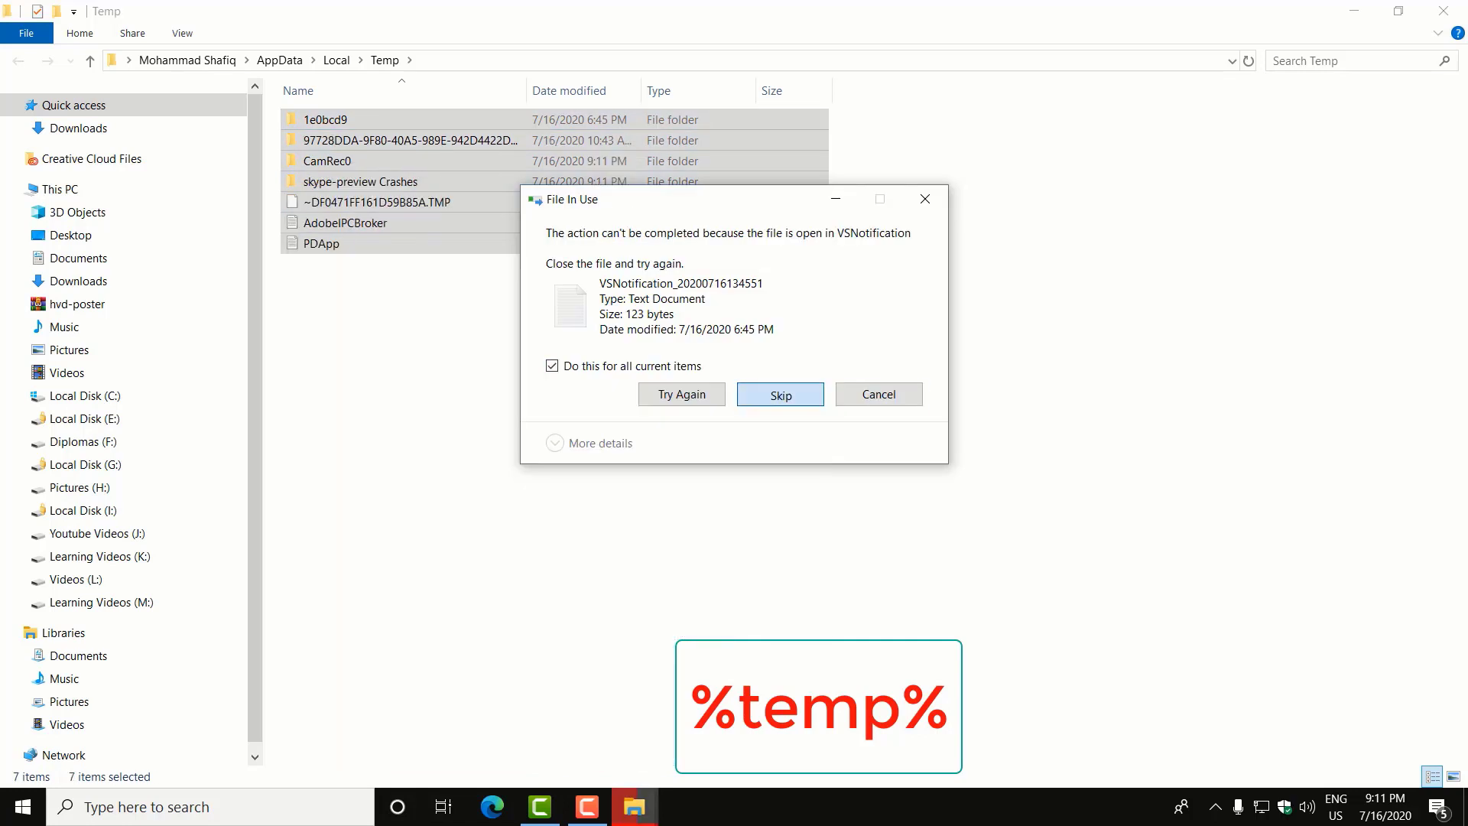
pyautogui.click(780, 394)
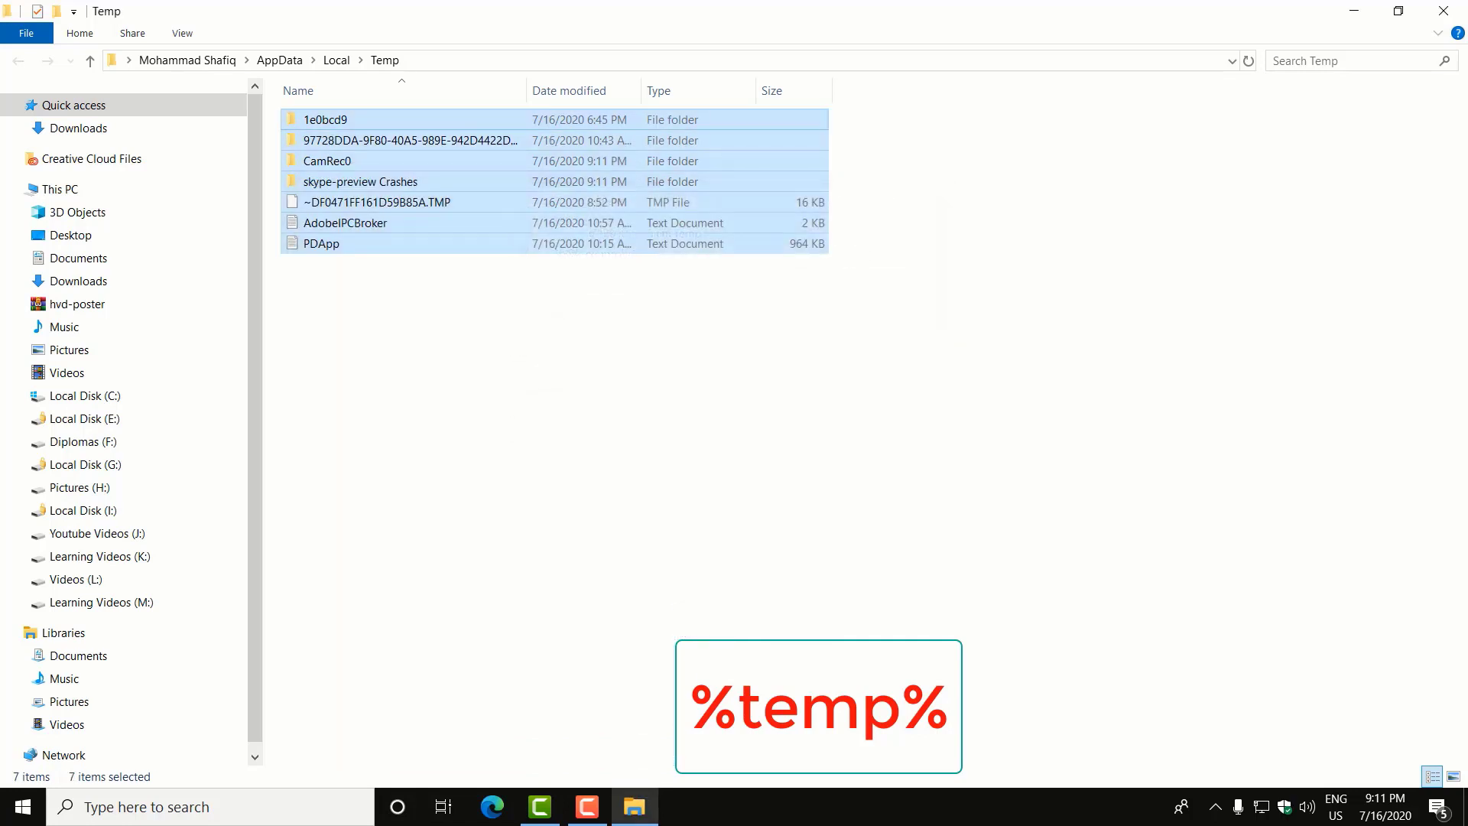
pyautogui.click(1444, 10)
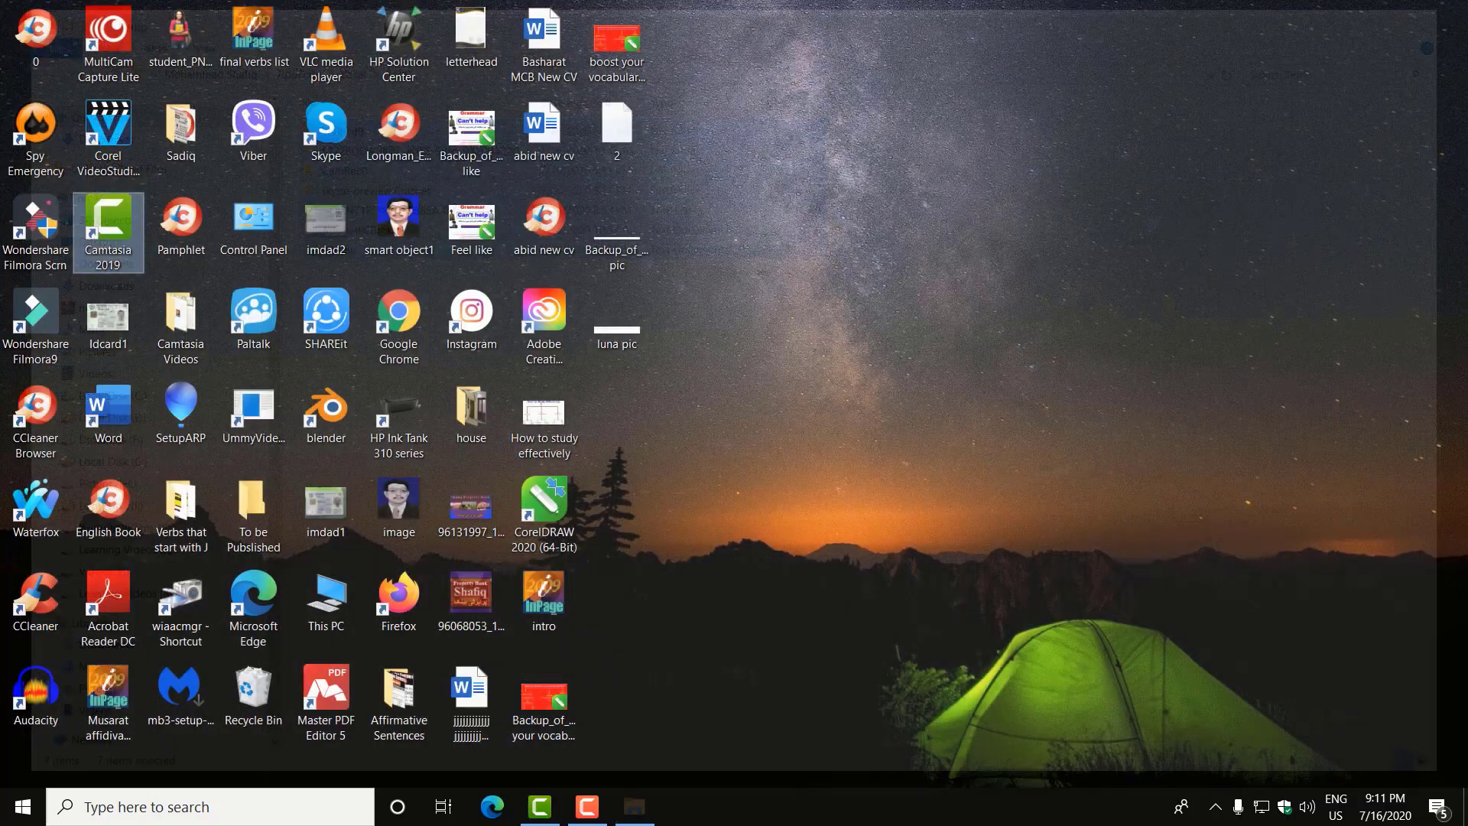
# Open the Windows Temp folder by running the command temp
pyautogui.rightClick(22, 807)
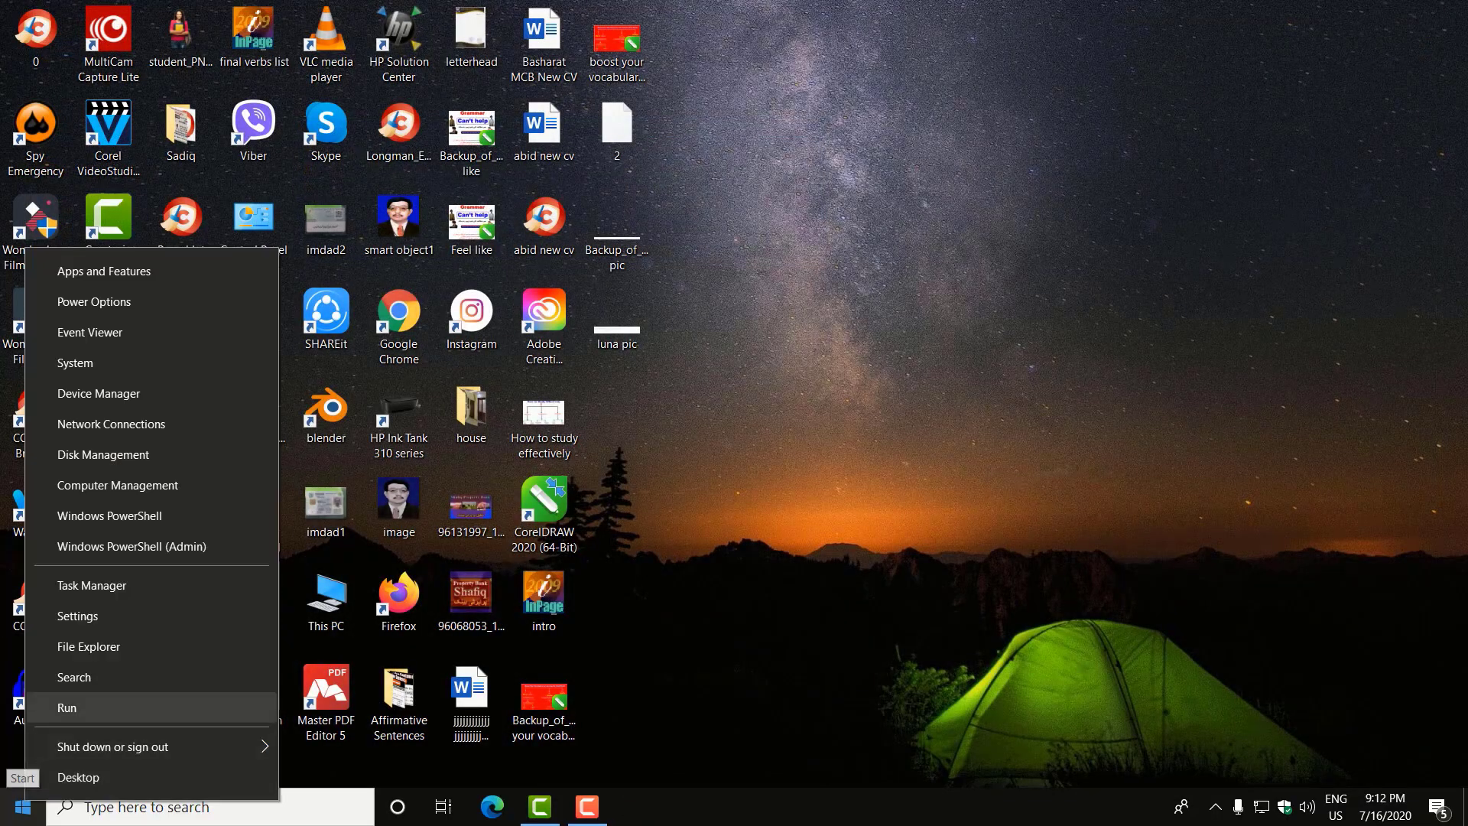
pyautogui.click(67, 708)
pyautogui.write('temp')
pyautogui.press('Return')
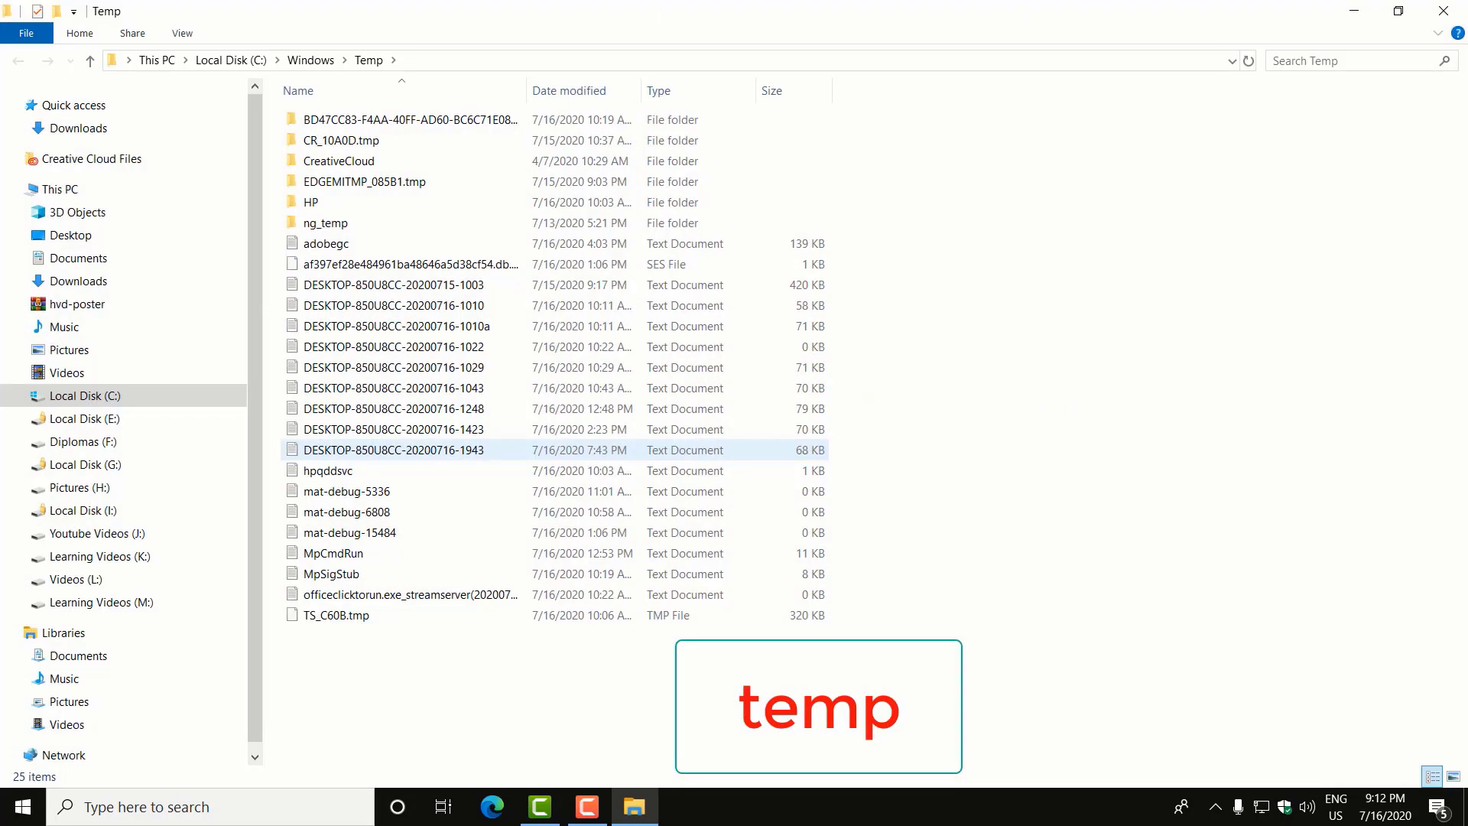
# Permanently delete all items in the Windows Temp folder, skip the files in use, and close the folder
pyautogui.hotkey('ctrl', 'a')
pyautogui.hotkey('shift', 'Delete')
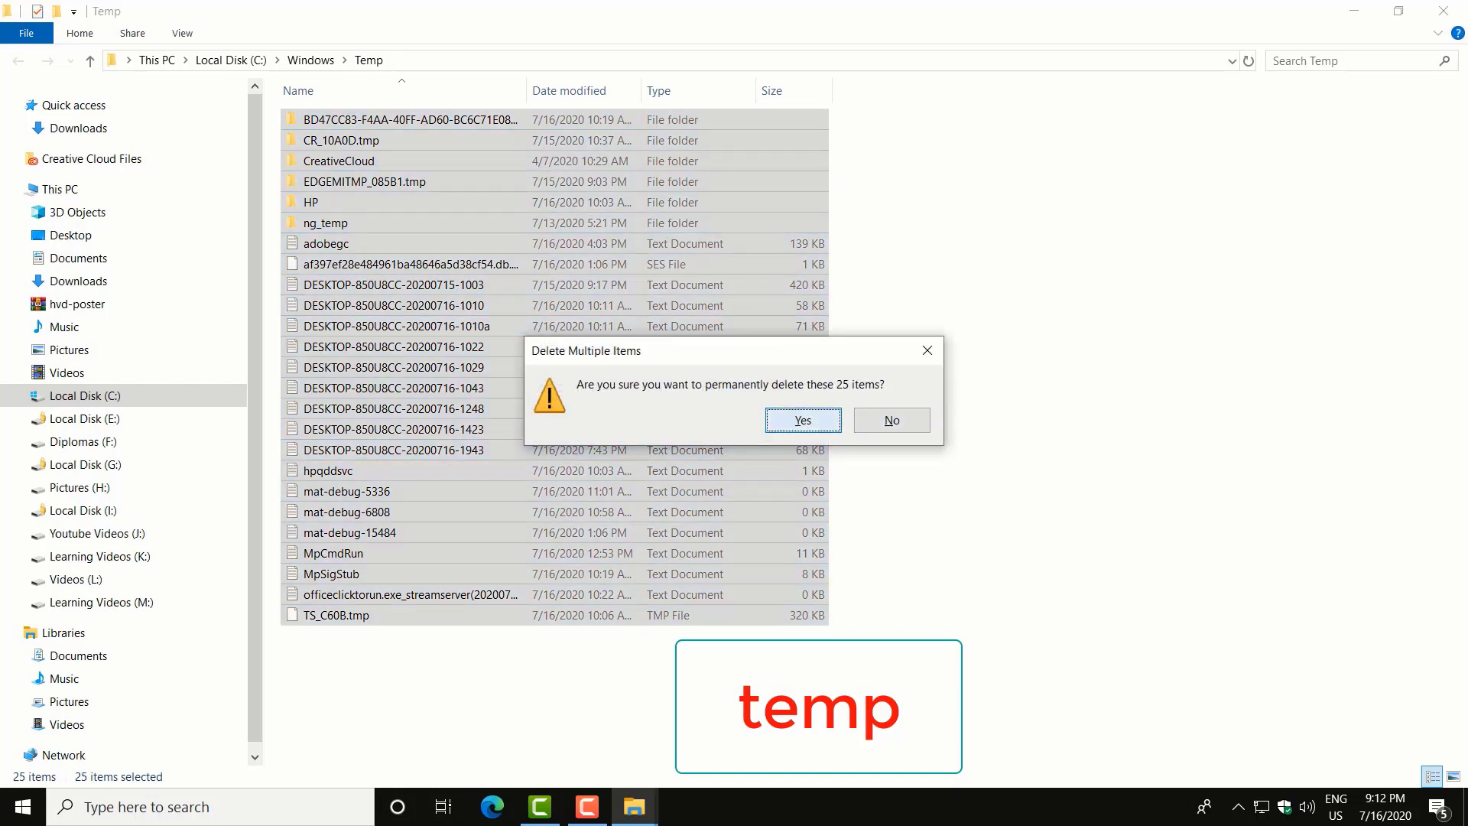
pyautogui.press('Return')
pyautogui.press('Return')
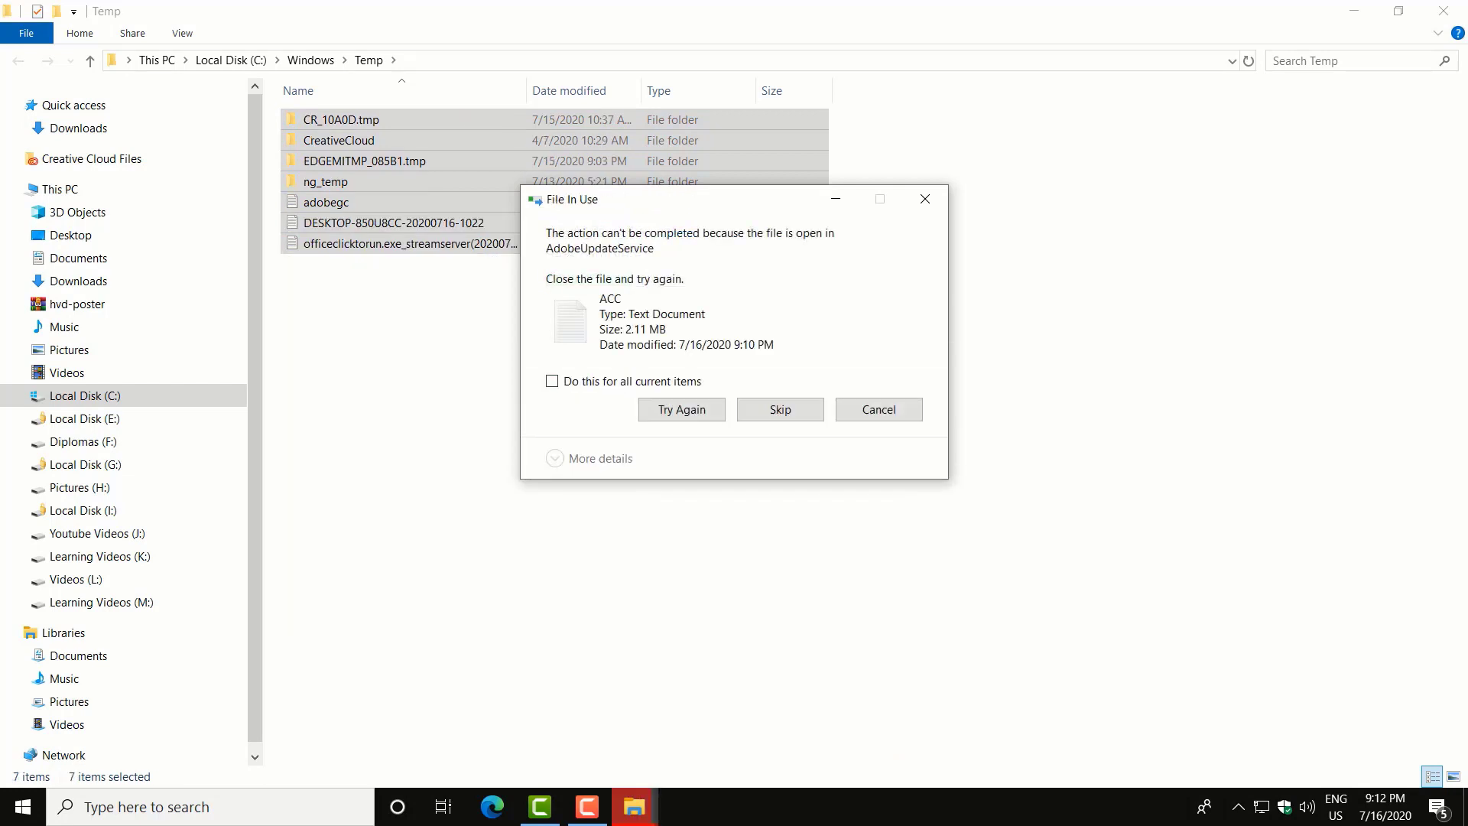
pyautogui.press('Tab')
pyautogui.press('Return')
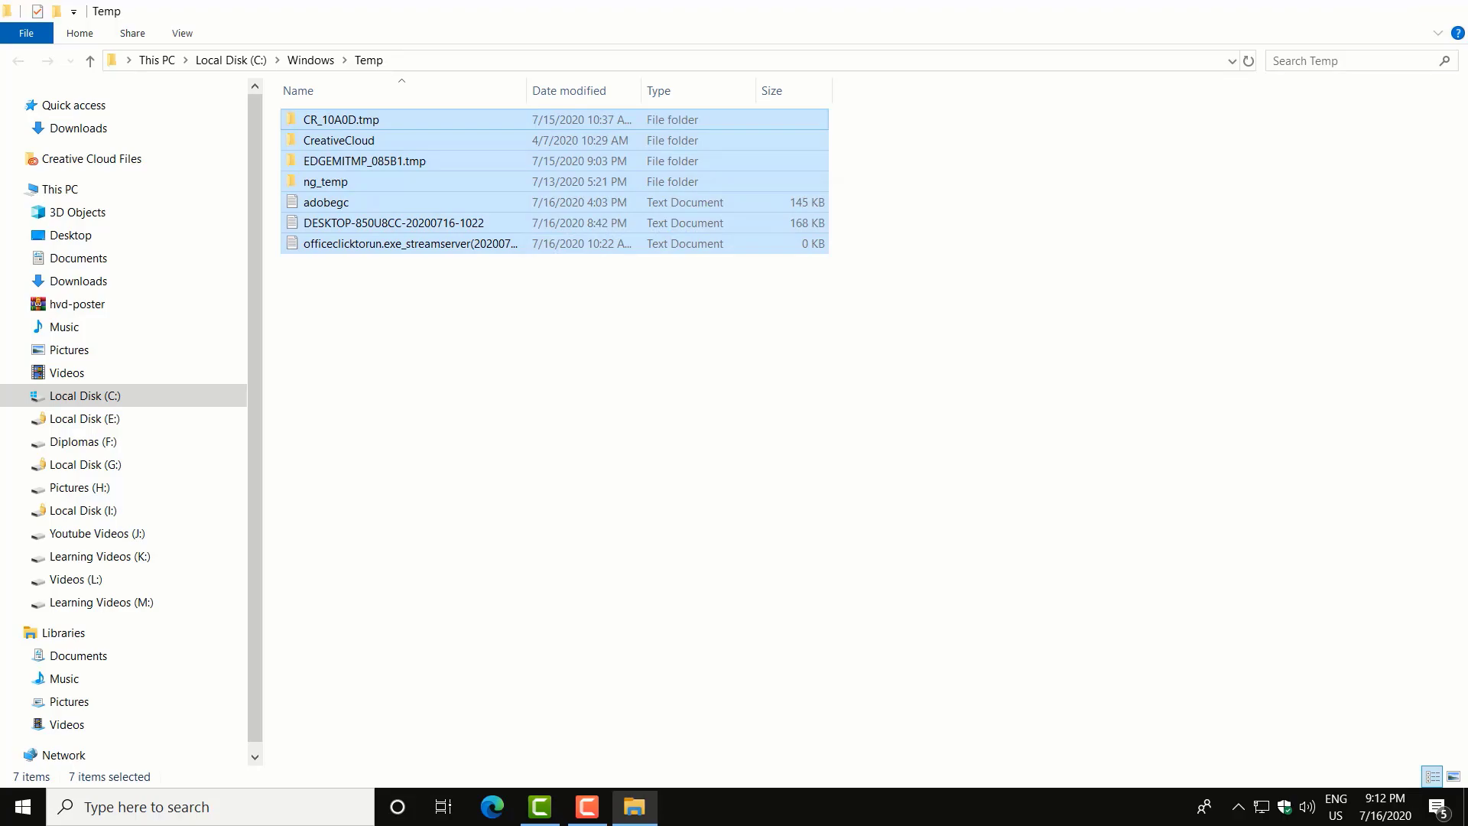
pyautogui.hotkey('alt', 'F4')
# Bring up the Windows system shortcuts from the desktop
pyautogui.rightClick(21, 798)
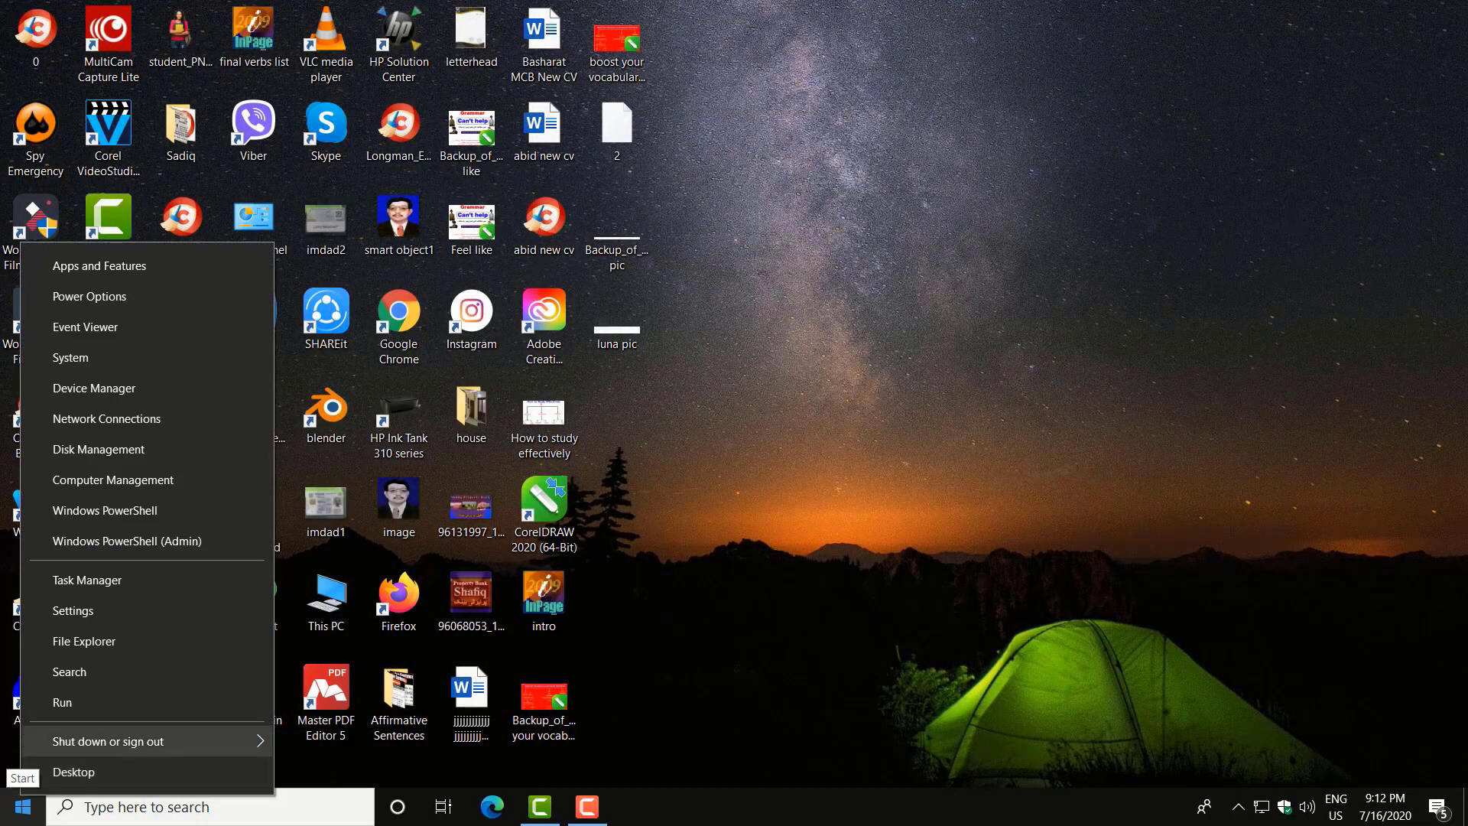